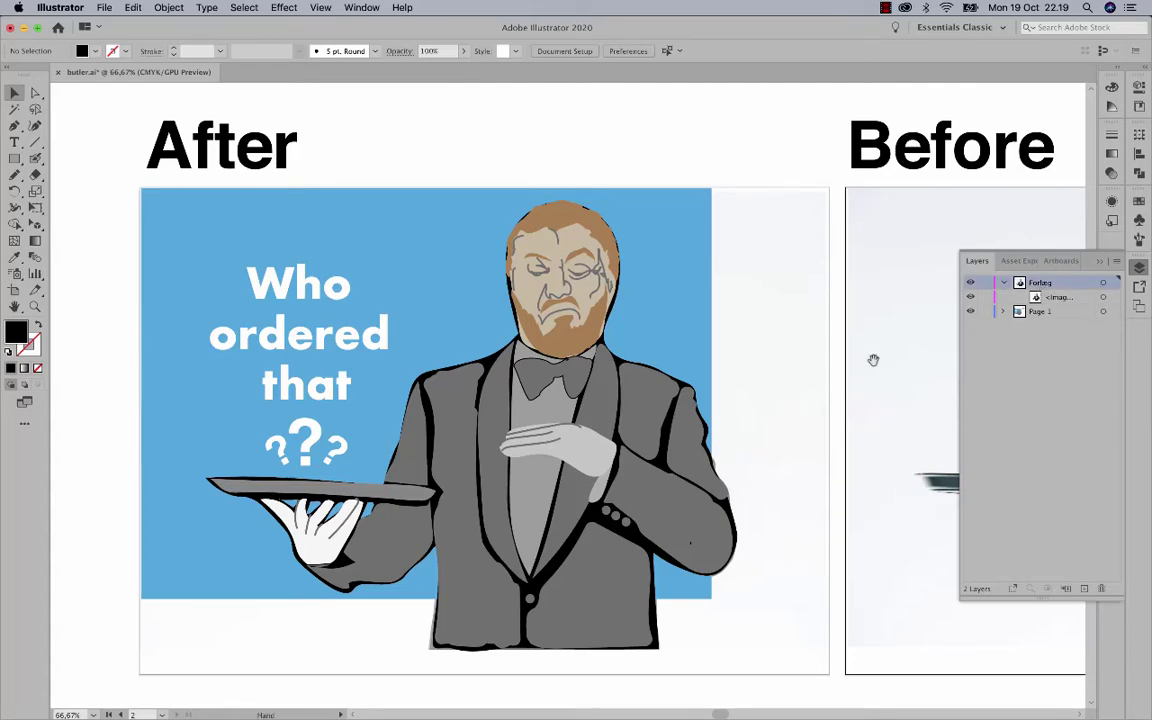
- Add a new layer named Back above the layer that holds the butler photo
drag(788, 337, 513, 361)
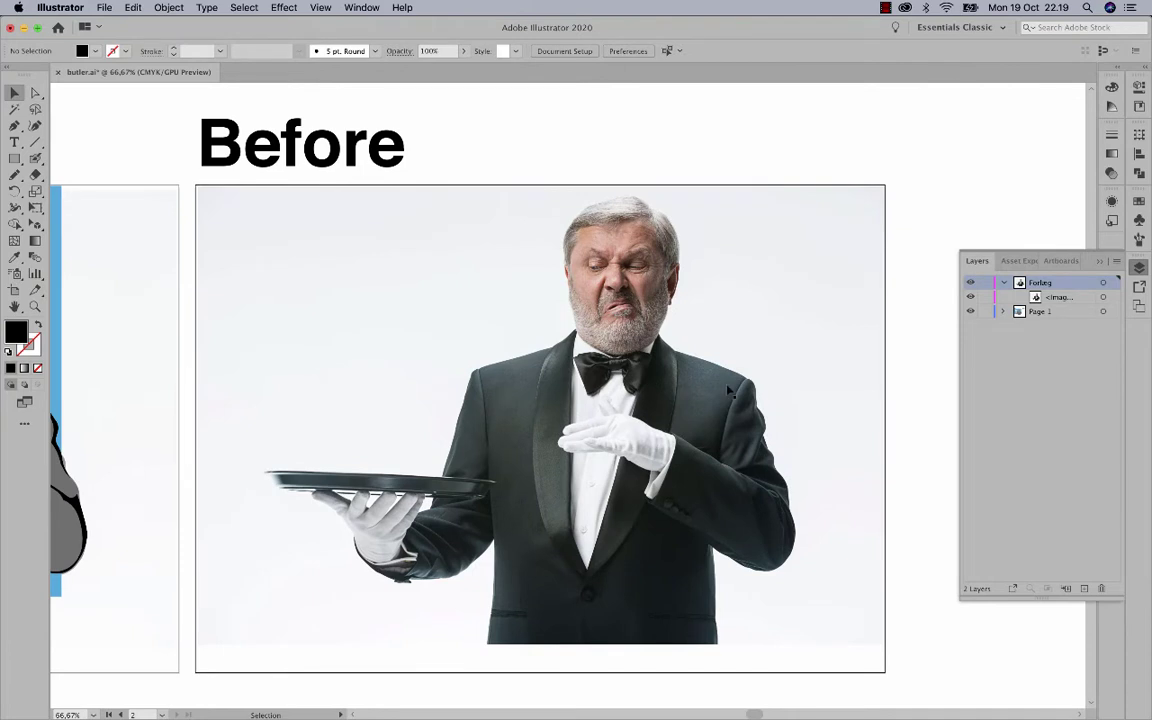
click(1083, 589)
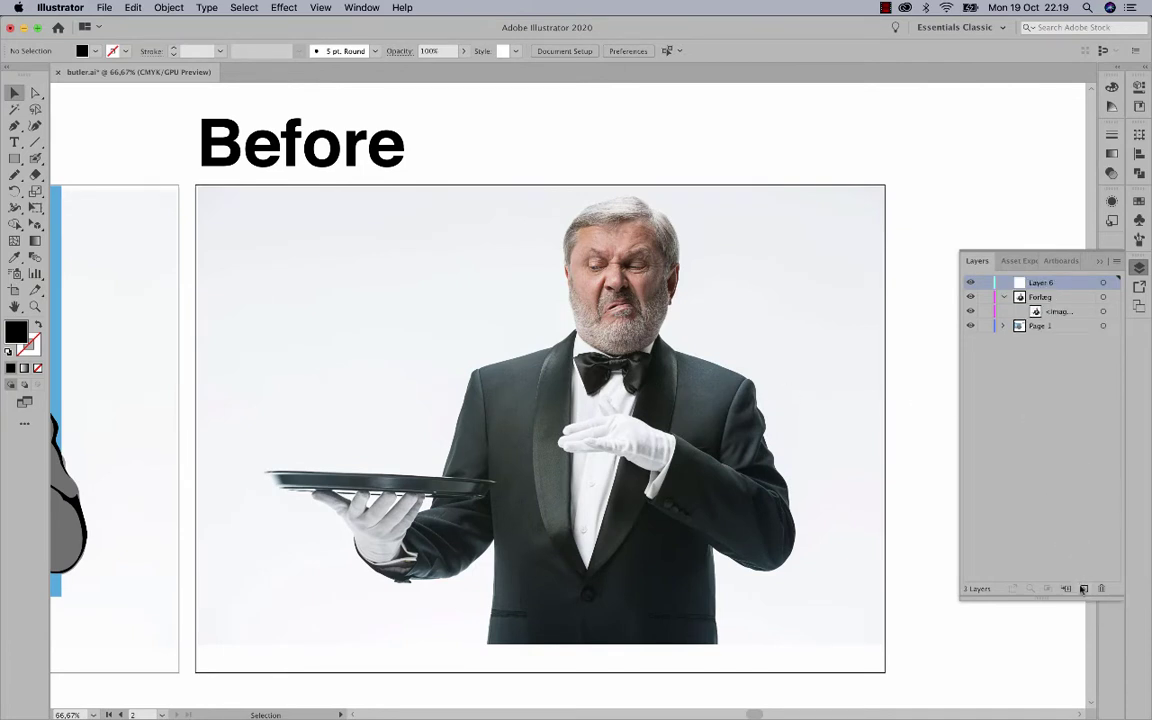
double_click(1036, 284)
text(Back)
key(Return)
- Add another new layer named Front above the Back layer
click(1084, 591)
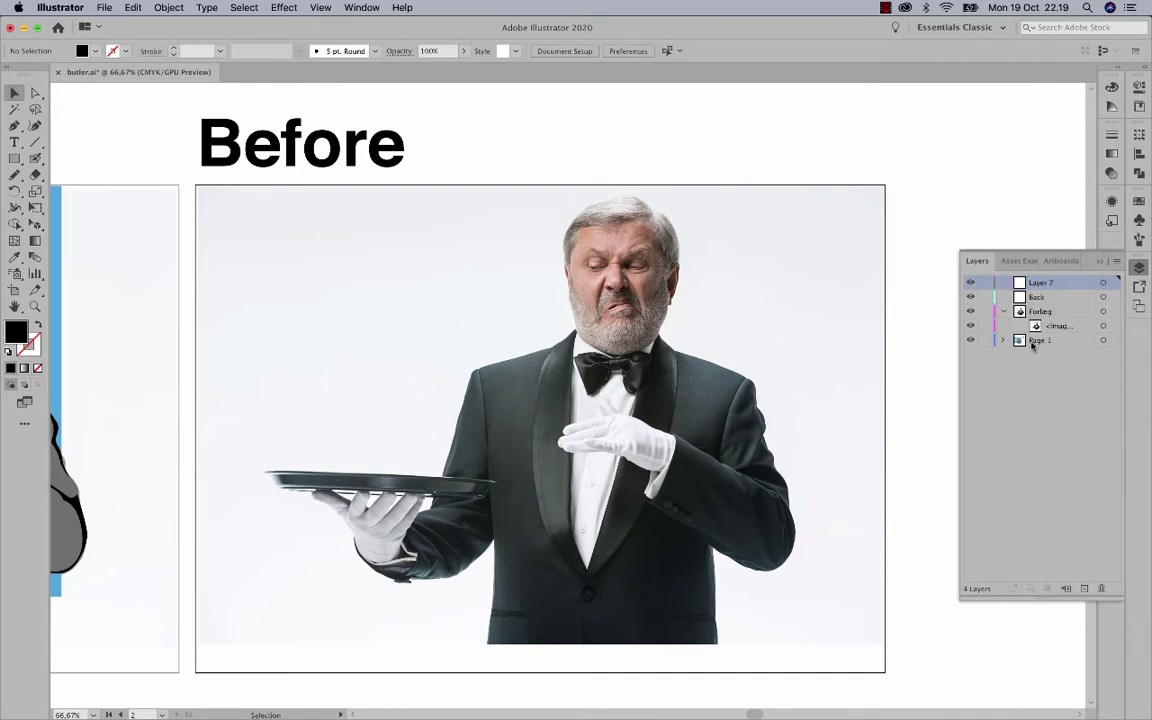
double_click(1040, 282)
text(Front)
key(Return)
- Rename the layer holding the butler image as Photo and collapse its contents
double_click(1042, 311)
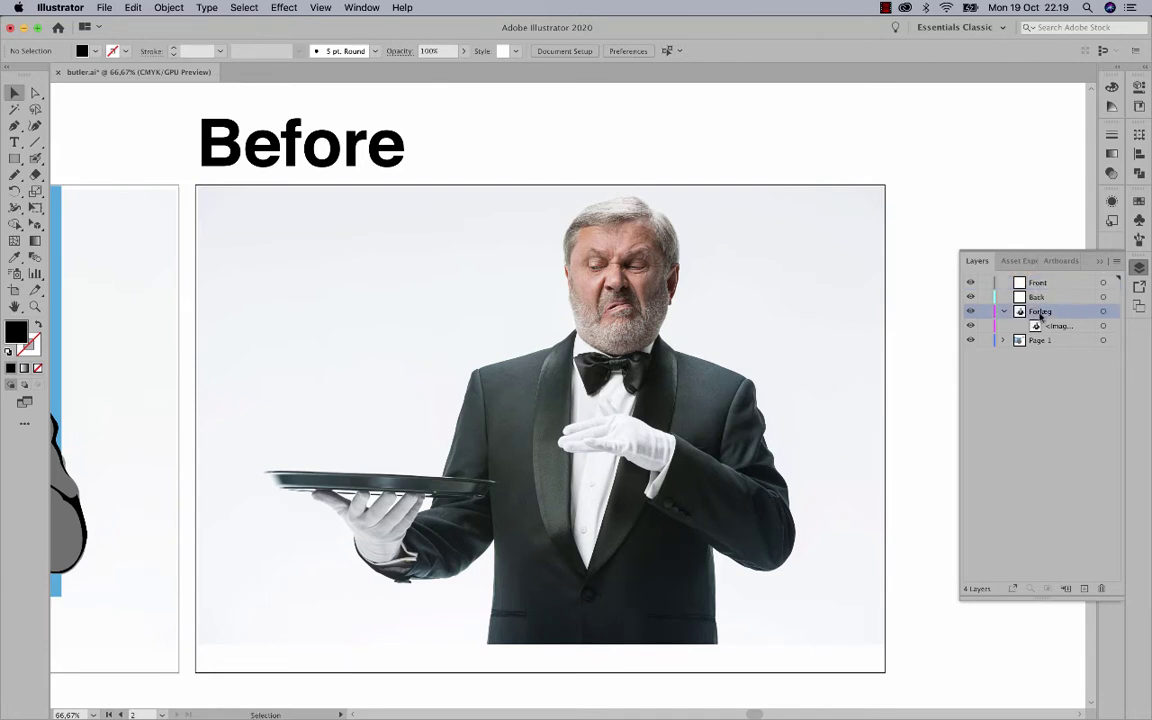
text(Pi)
key(Return)
click(1005, 311)
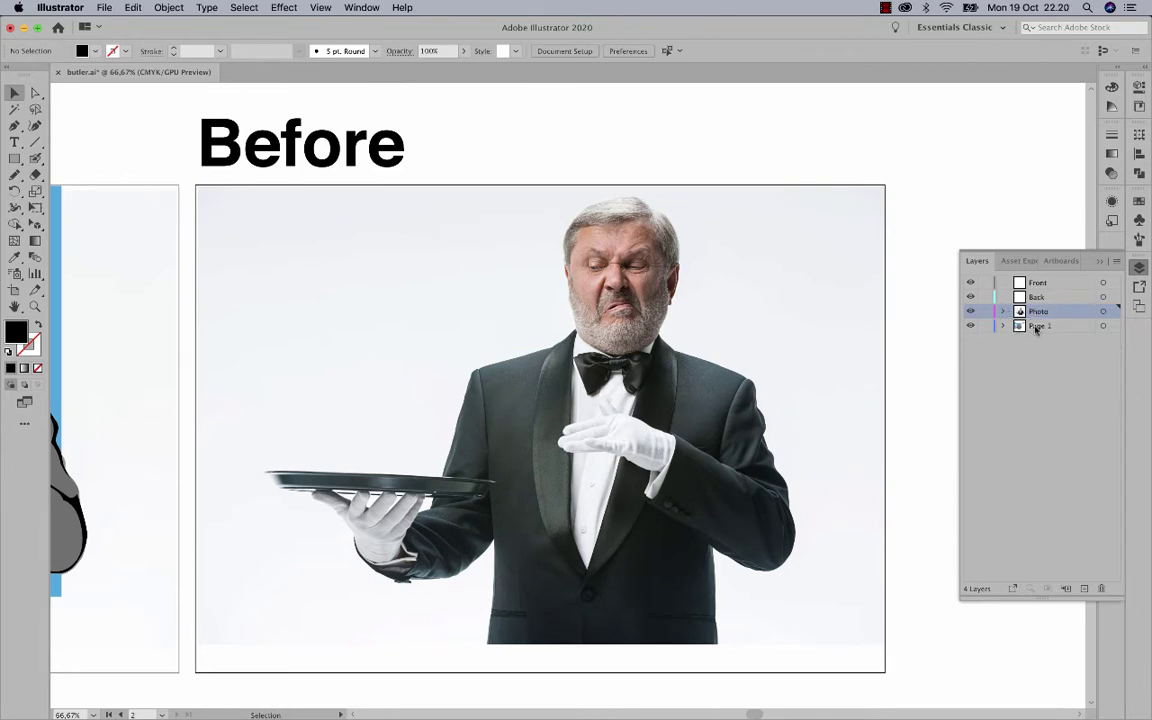
- Set the Photo layer to dim its images to 50%
double_click(1088, 314)
click(386, 211)
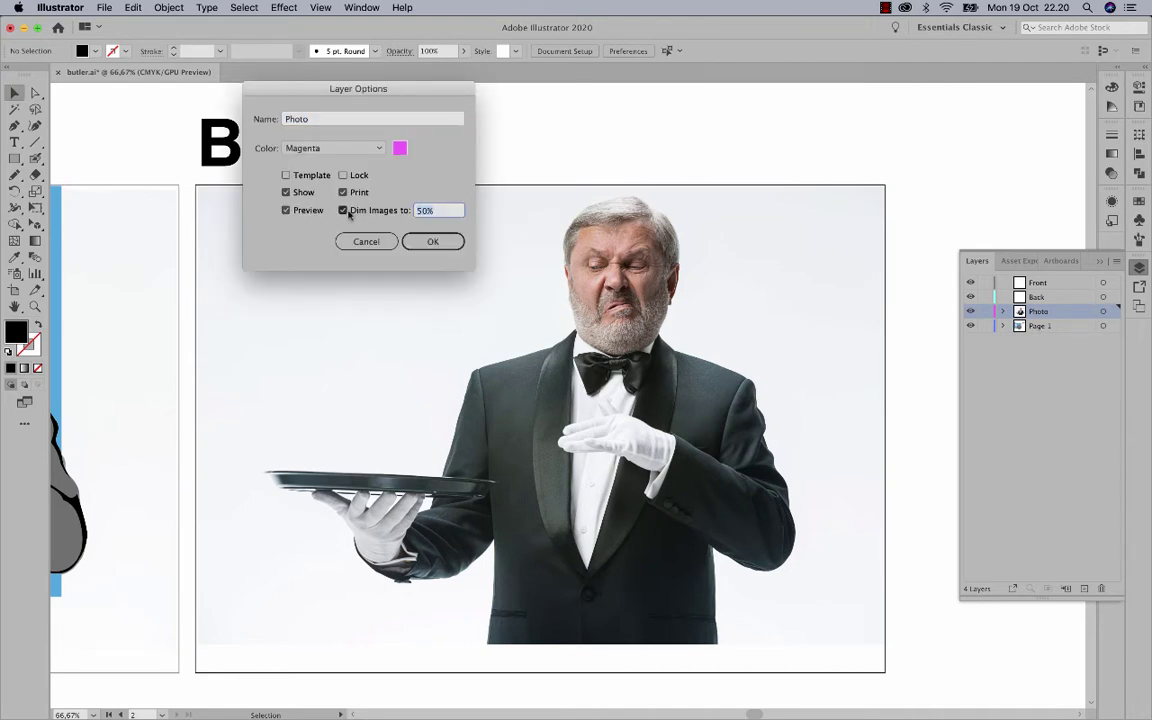
click(432, 241)
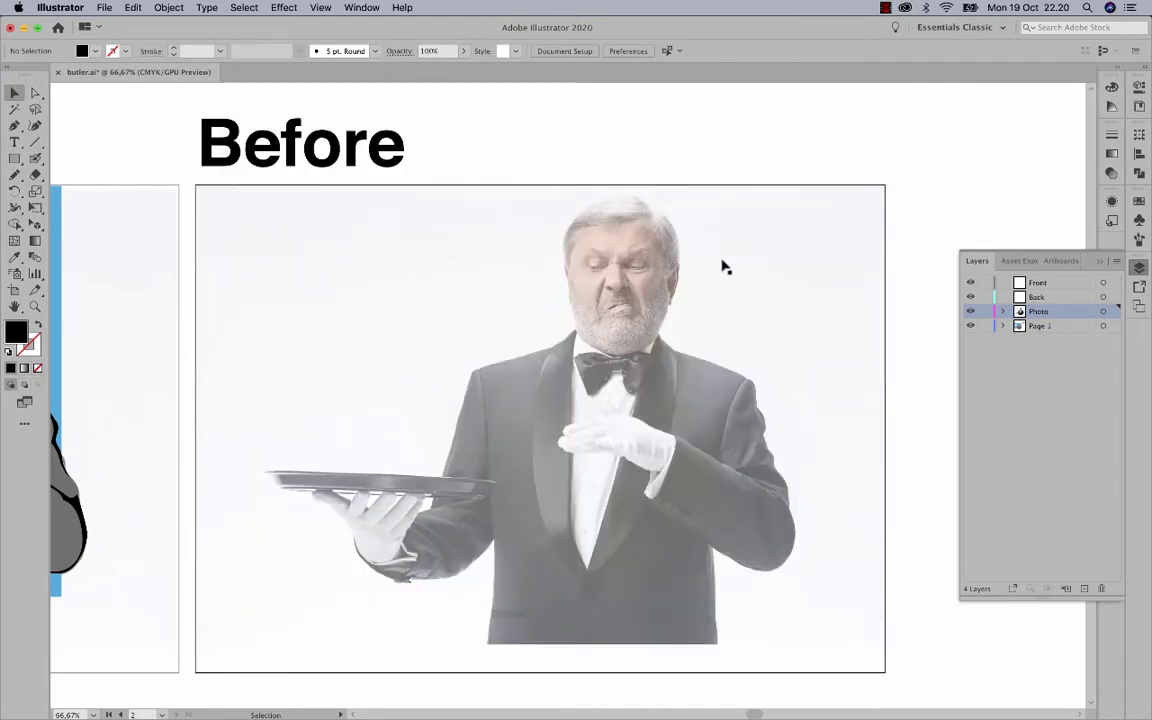
- Make the Back layer active and configure the Pencil tool with fidelity one notch above Accurate, Keep selected off and Edit selected paths off
click(1036, 297)
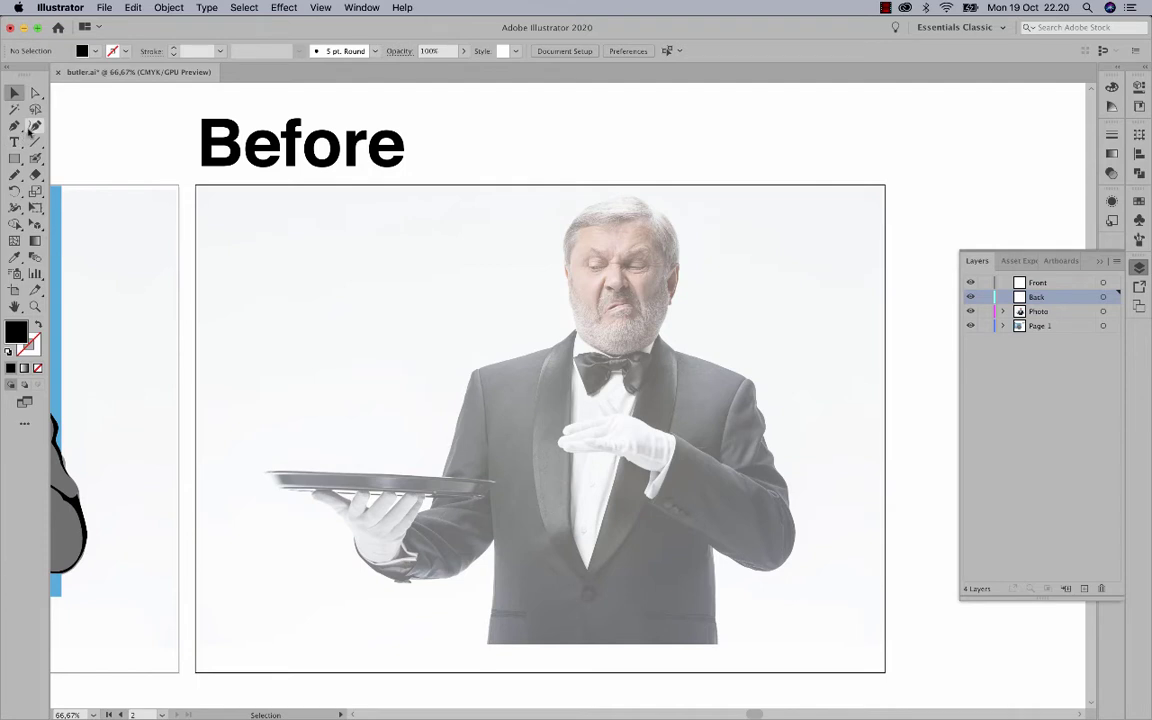
click(14, 174)
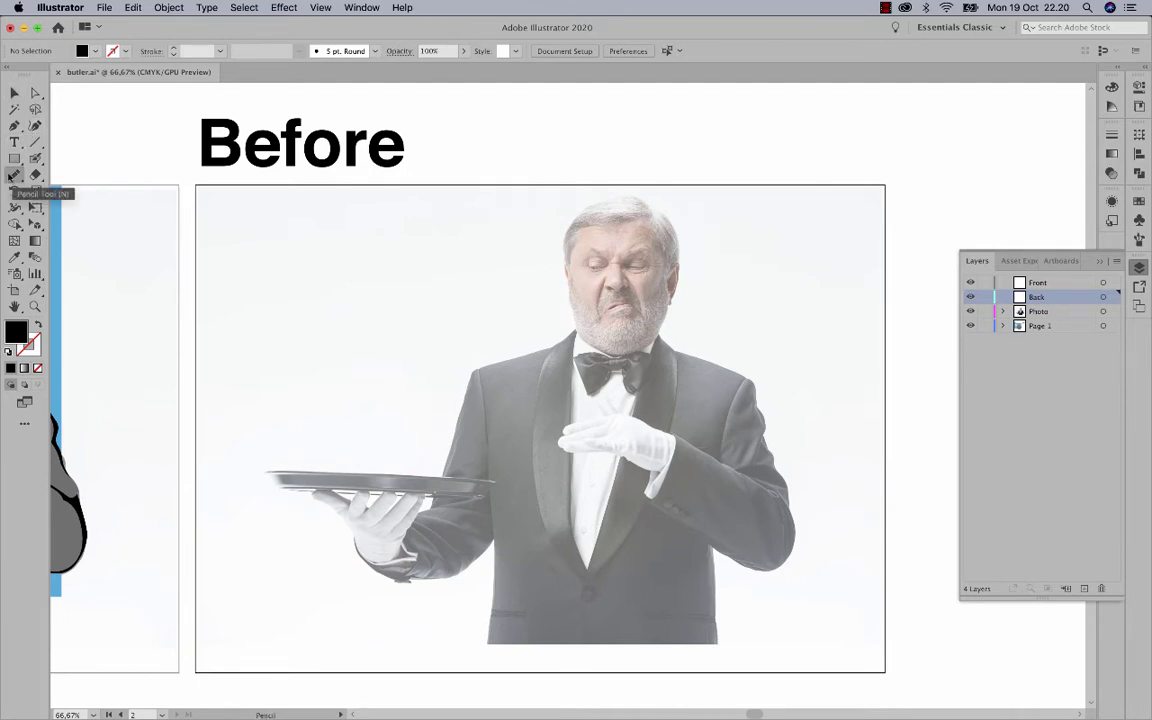
double_click(12, 175)
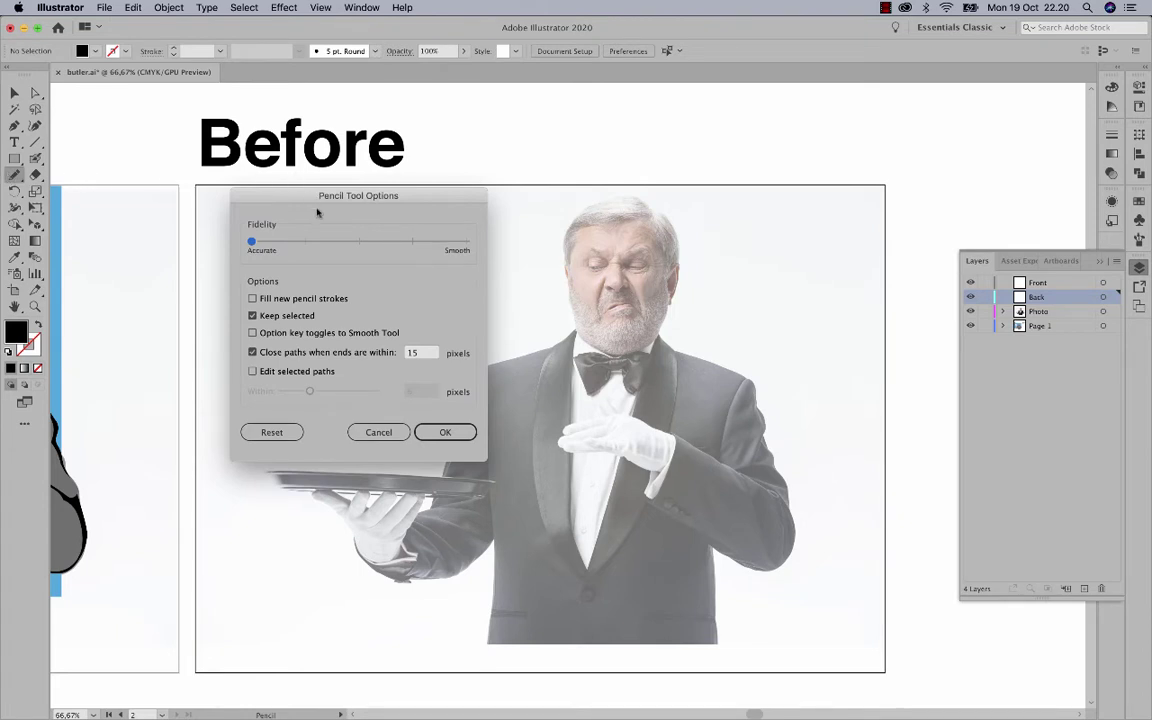
click(447, 430)
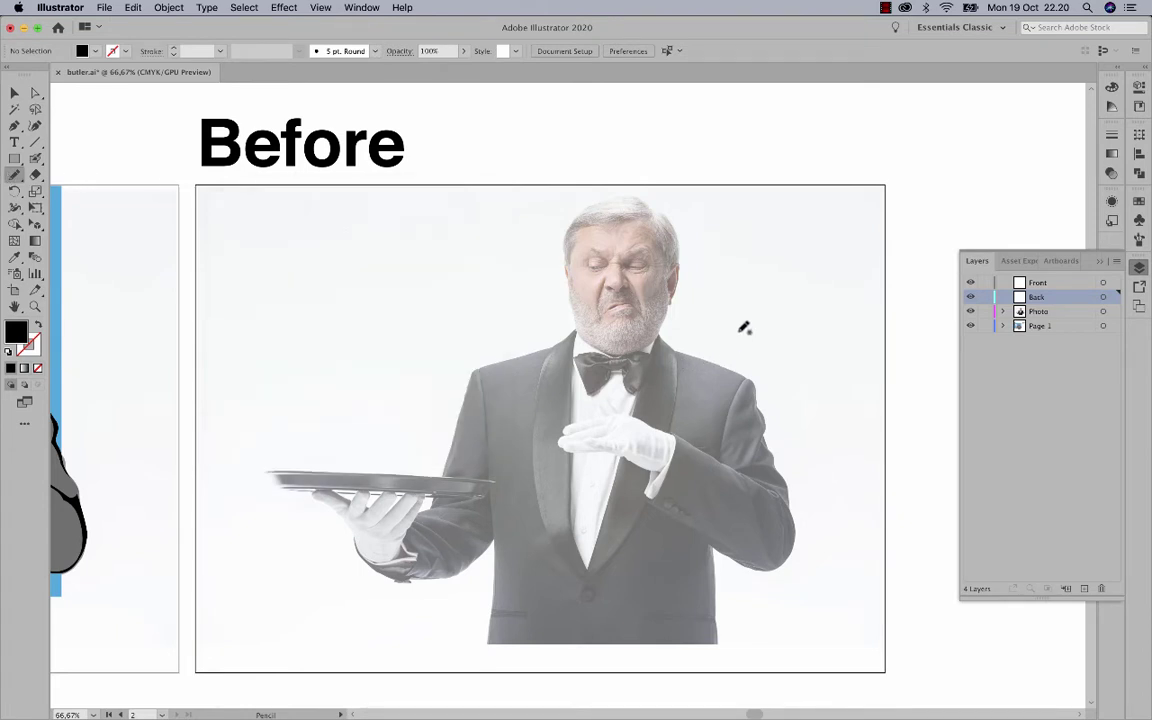
key(Return)
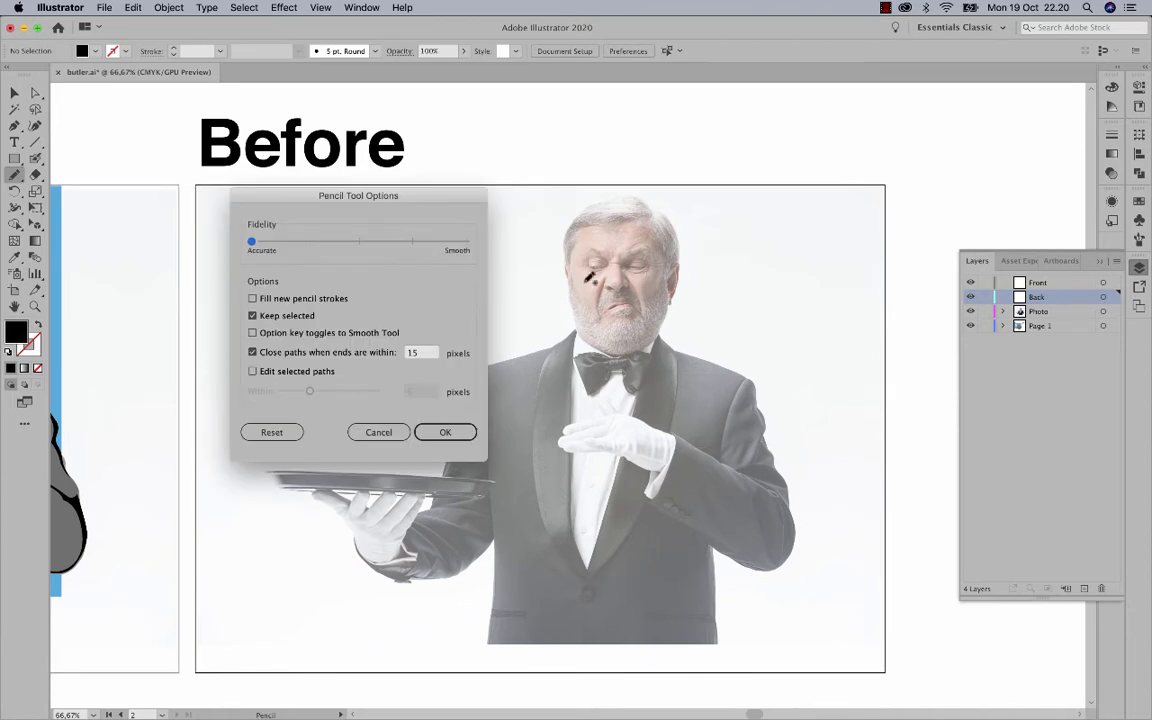
click(253, 372)
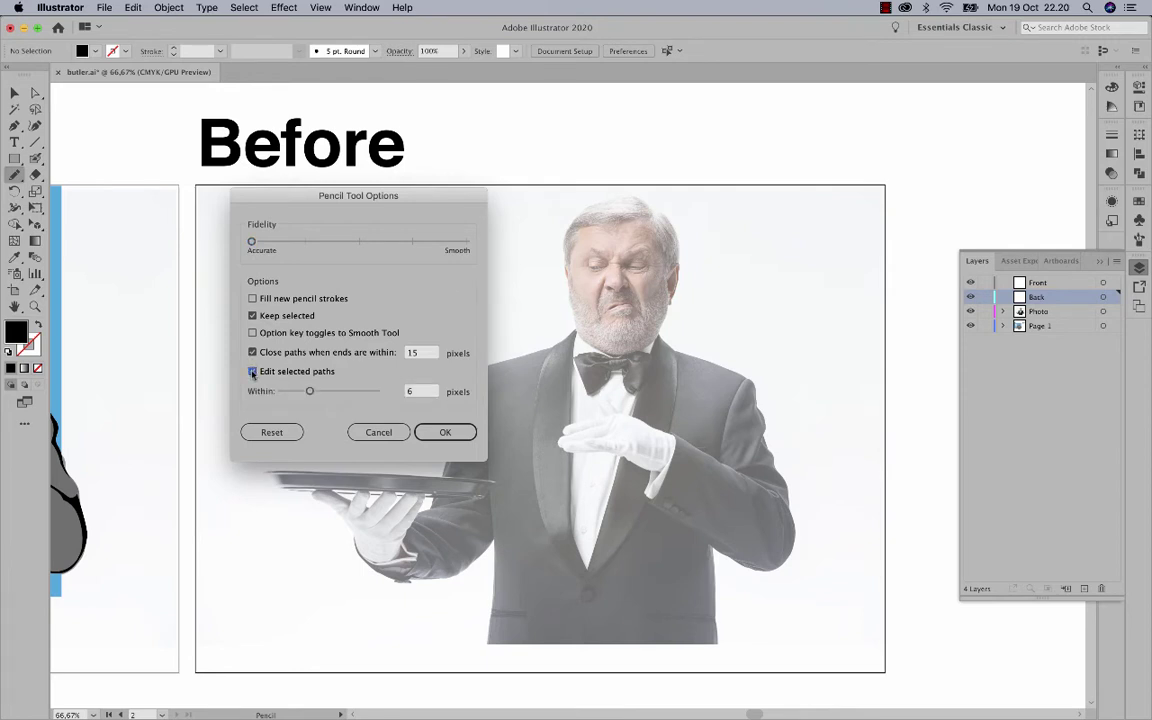
click(253, 372)
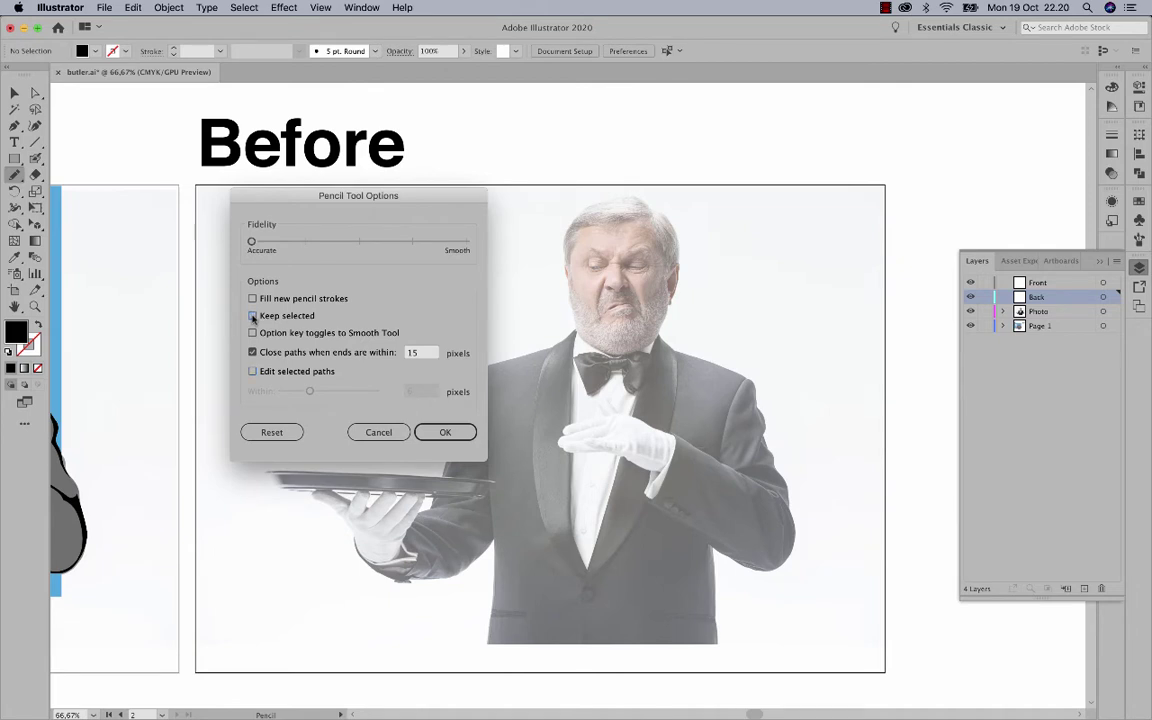
drag(261, 245, 292, 246)
click(437, 434)
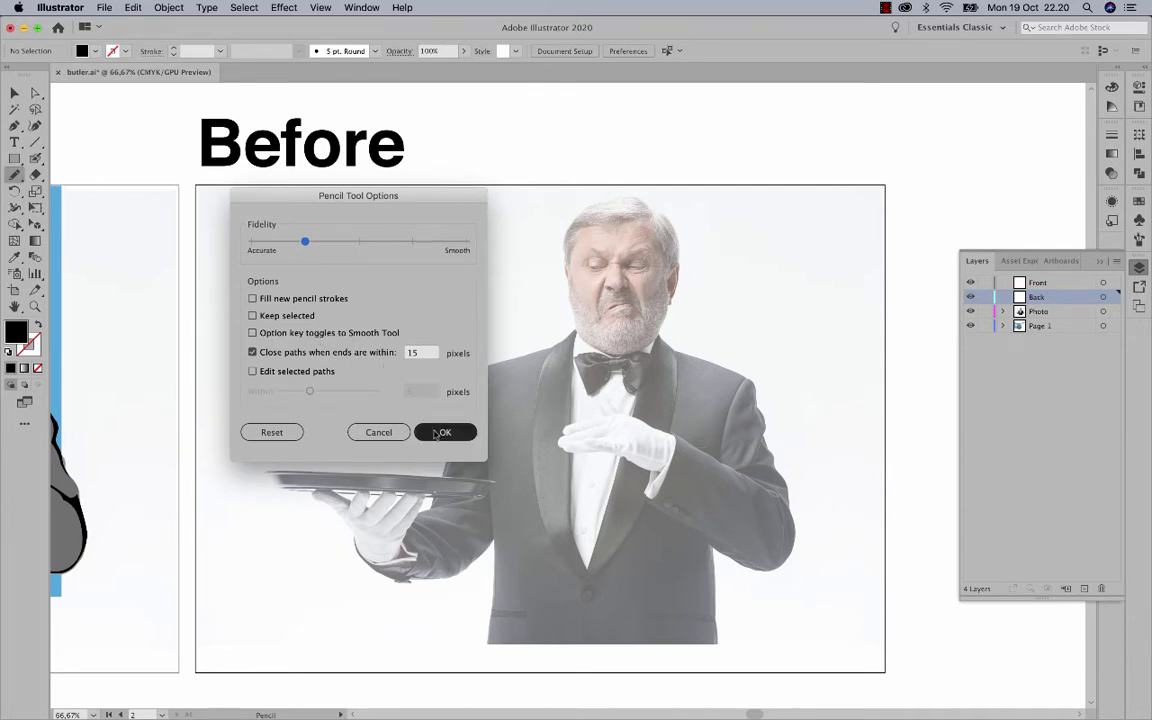
click(440, 432)
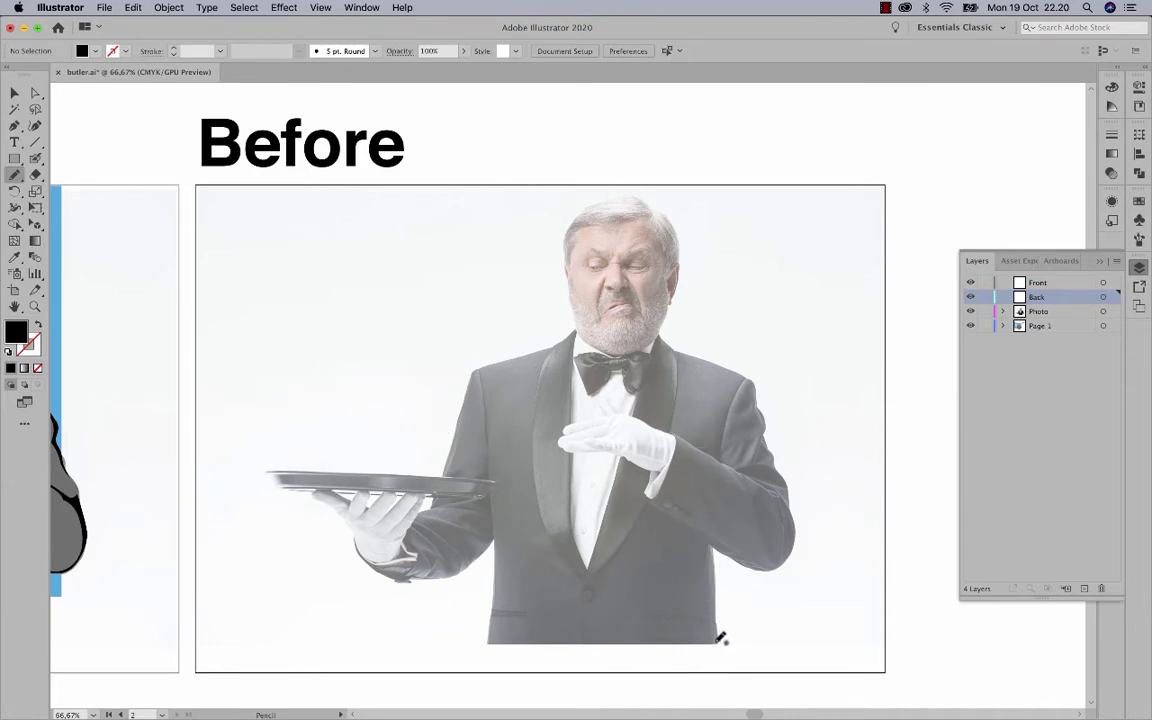
- Trace the butler's silhouette and the four gaps around the tray hand's fingers with the Pencil, using a 1 pt black stroke without fill
mouse_move(716, 643)
mouse_down()
mouse_move(512, 642)
mouse_move(492, 628)
mouse_move(494, 540)
mouse_move(461, 572)
mouse_move(389, 577)
mouse_move(343, 516)
mouse_move(279, 478)
mouse_move(420, 475)
mouse_move(494, 370)
mouse_move(558, 346)
mouse_move(577, 313)
mouse_move(568, 248)
mouse_move(636, 200)
mouse_move(677, 258)
mouse_move(662, 341)
mouse_move(729, 369)
mouse_move(762, 411)
mouse_move(796, 530)
mouse_move(769, 565)
mouse_move(712, 546)
mouse_move(716, 640)
mouse_up()
key(v)
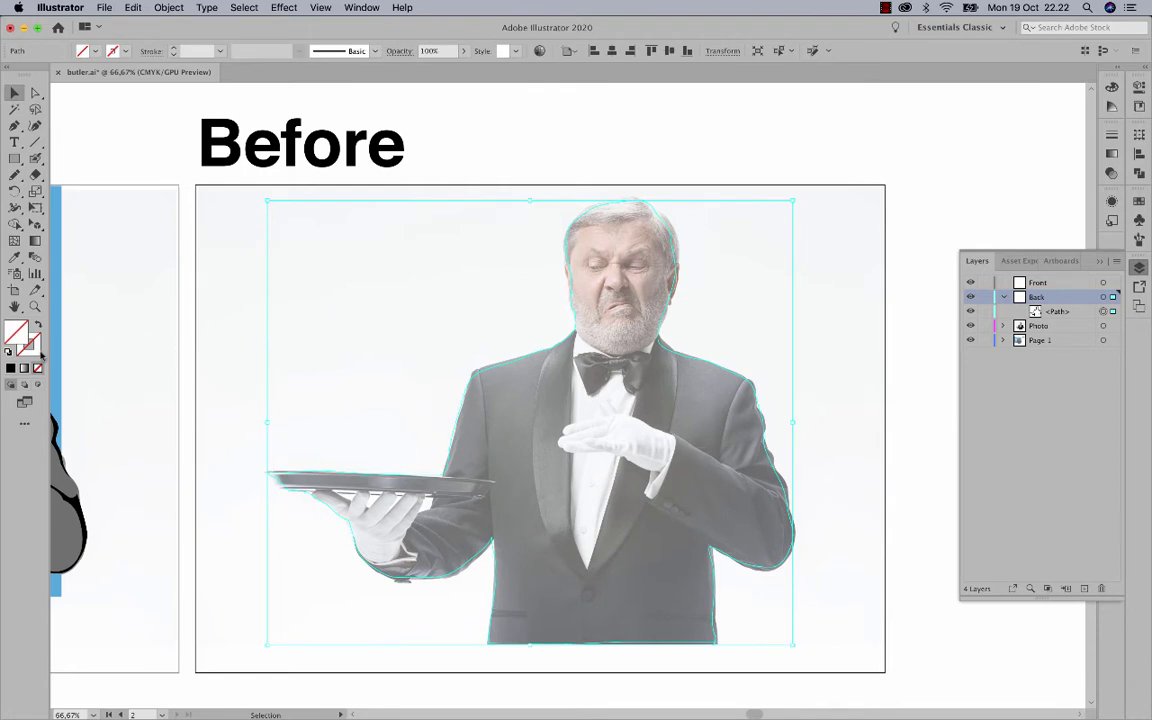
click(10, 368)
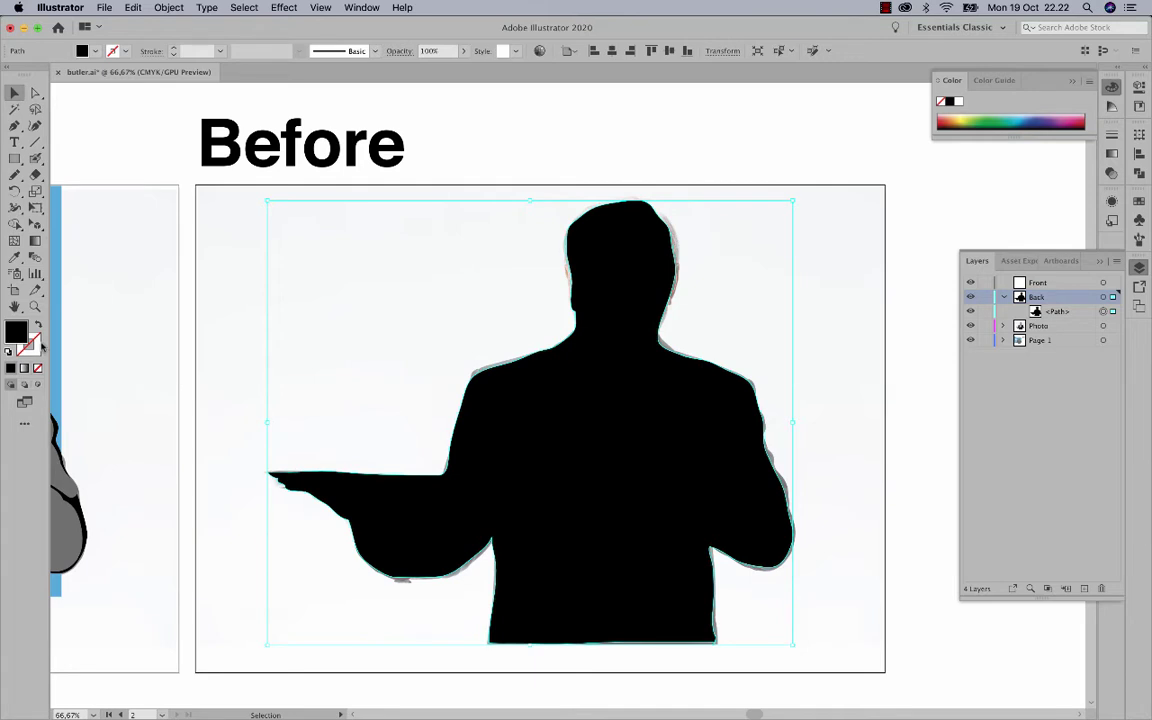
click(36, 325)
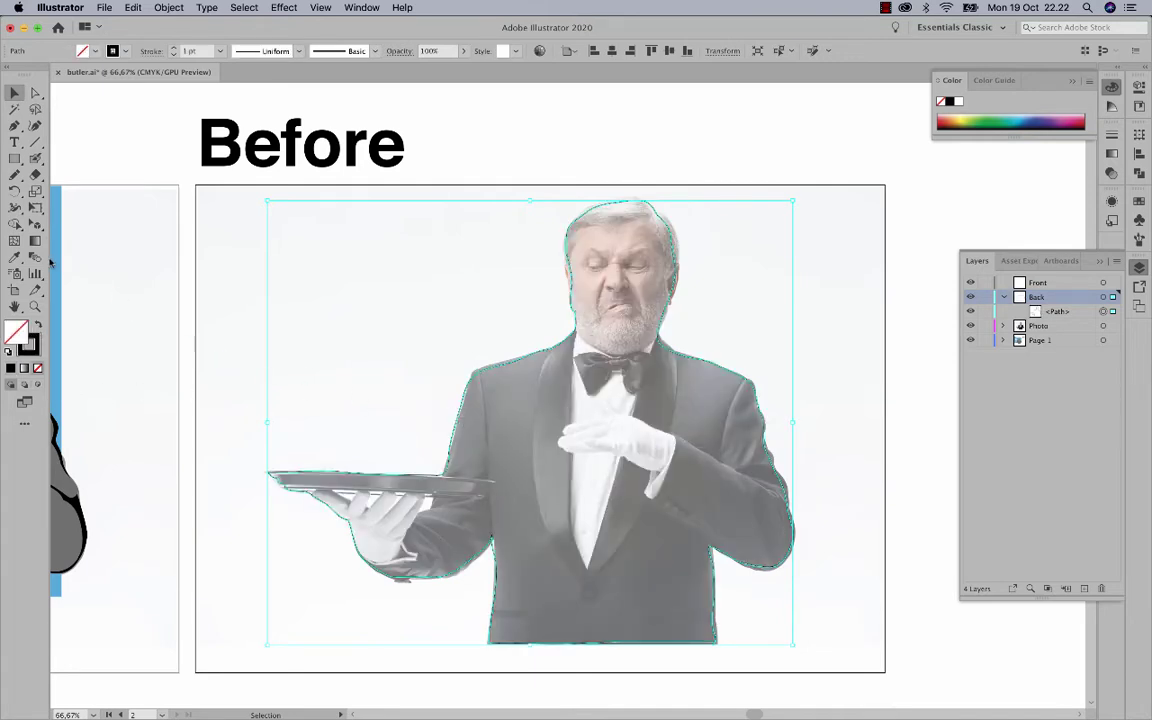
click(15, 173)
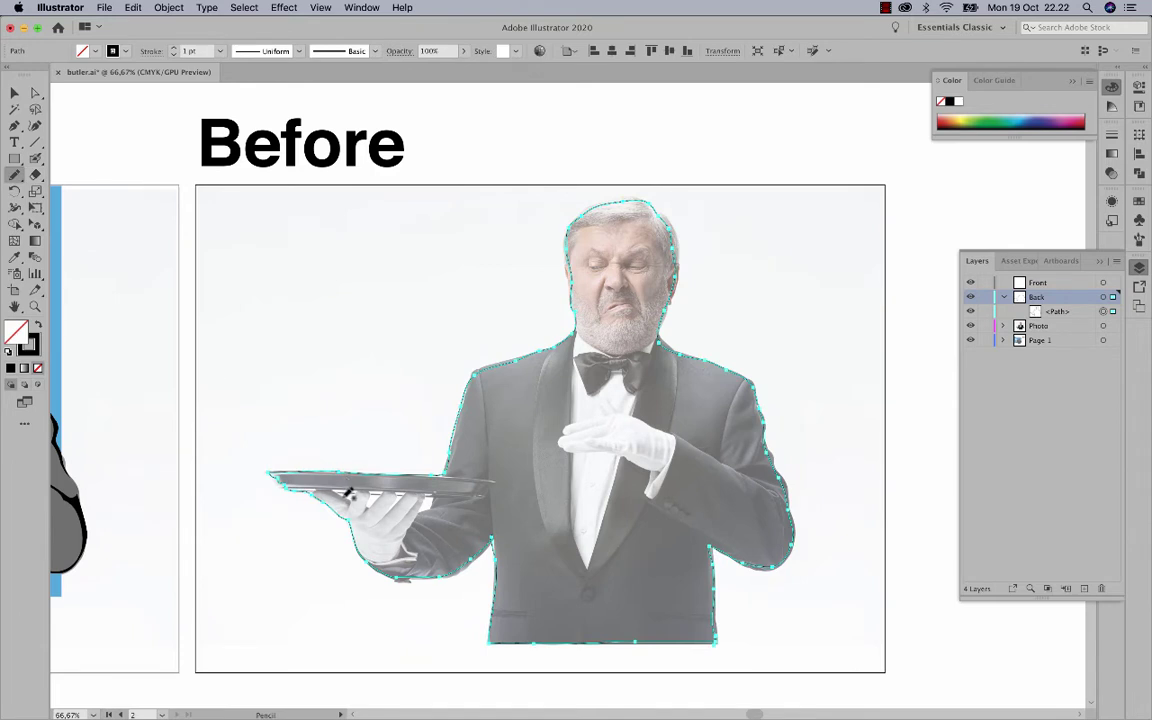
mouse_move(340, 495)
mouse_down()
mouse_move(378, 496)
mouse_move(369, 503)
mouse_move(387, 510)
mouse_move(398, 496)
mouse_move(431, 504)
mouse_move(424, 496)
mouse_move(612, 614)
mouse_up()
- Tidy the overlapping ends of the silhouette path at the jacket's lower-right corner by moving the anchor point there
click(35, 306)
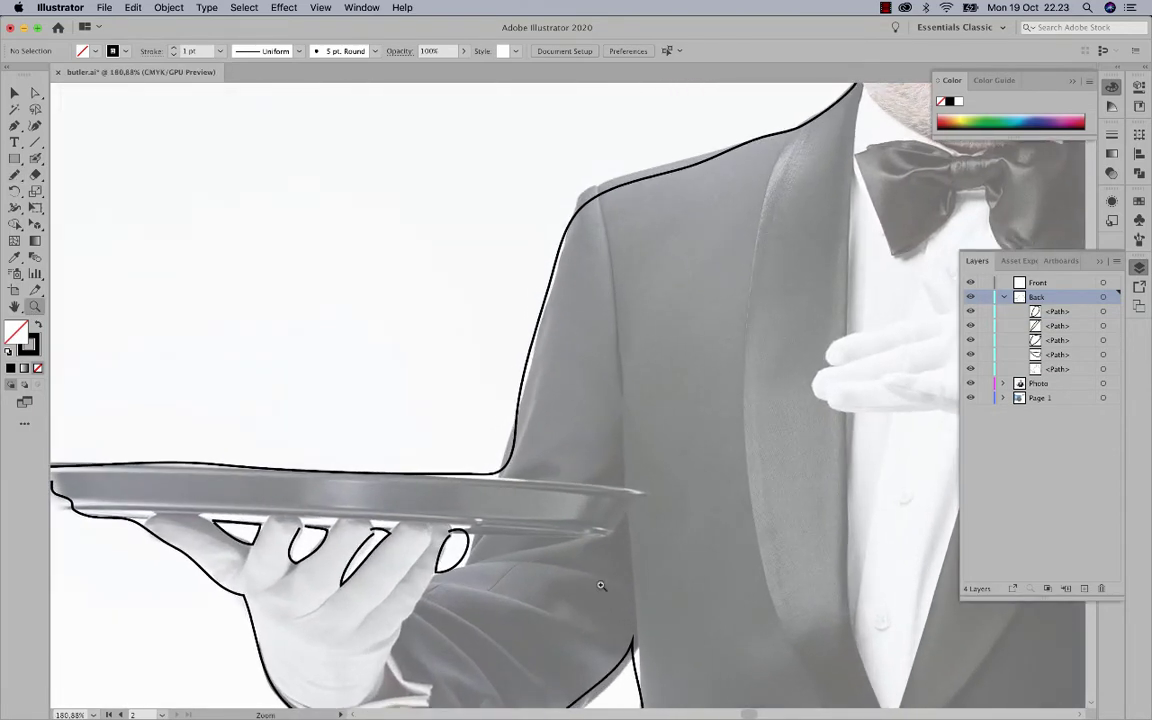
drag(755, 565, 384, 336)
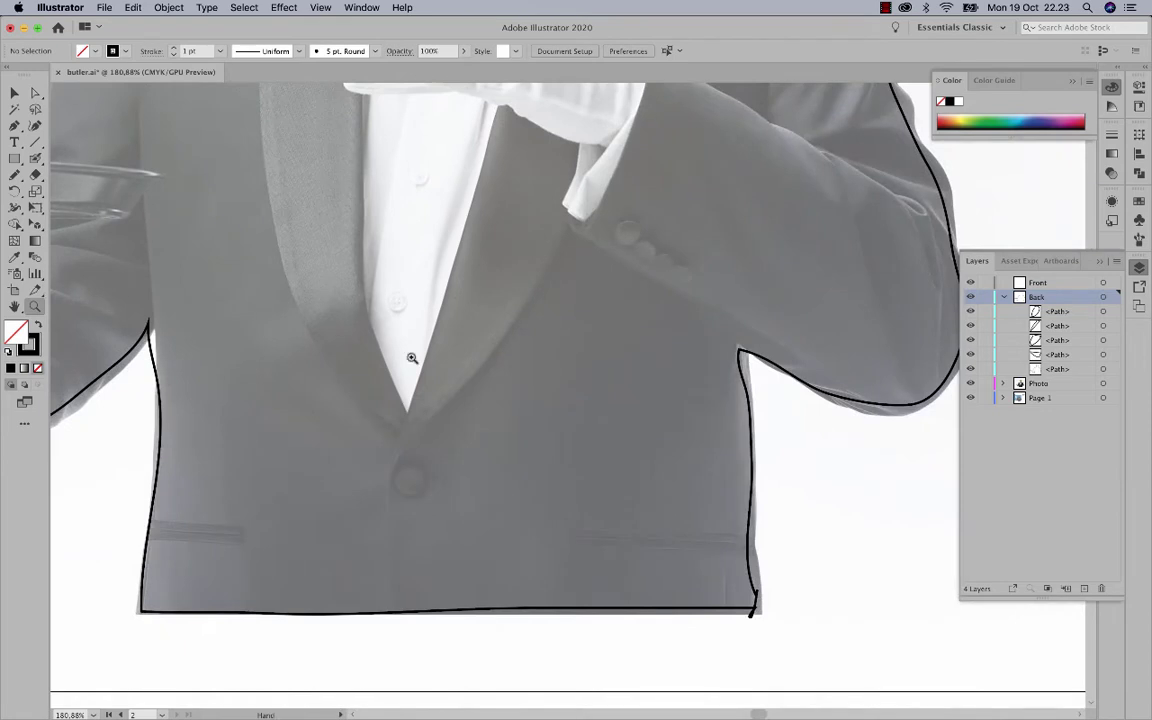
click(34, 95)
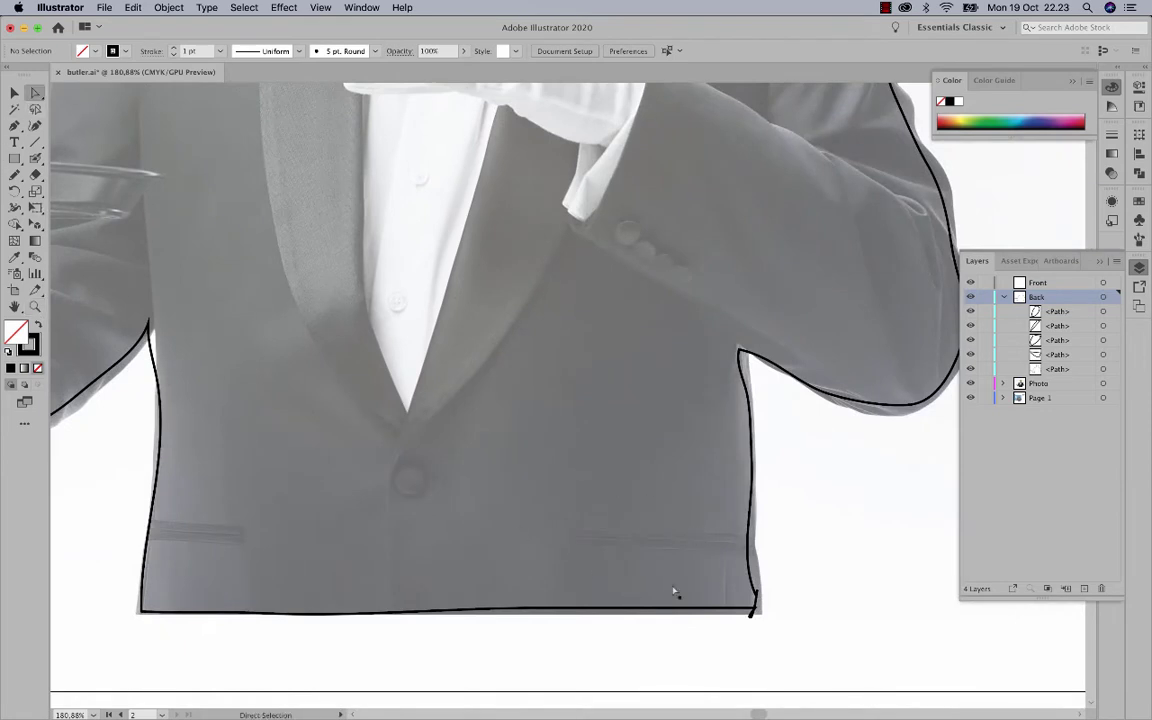
click(736, 612)
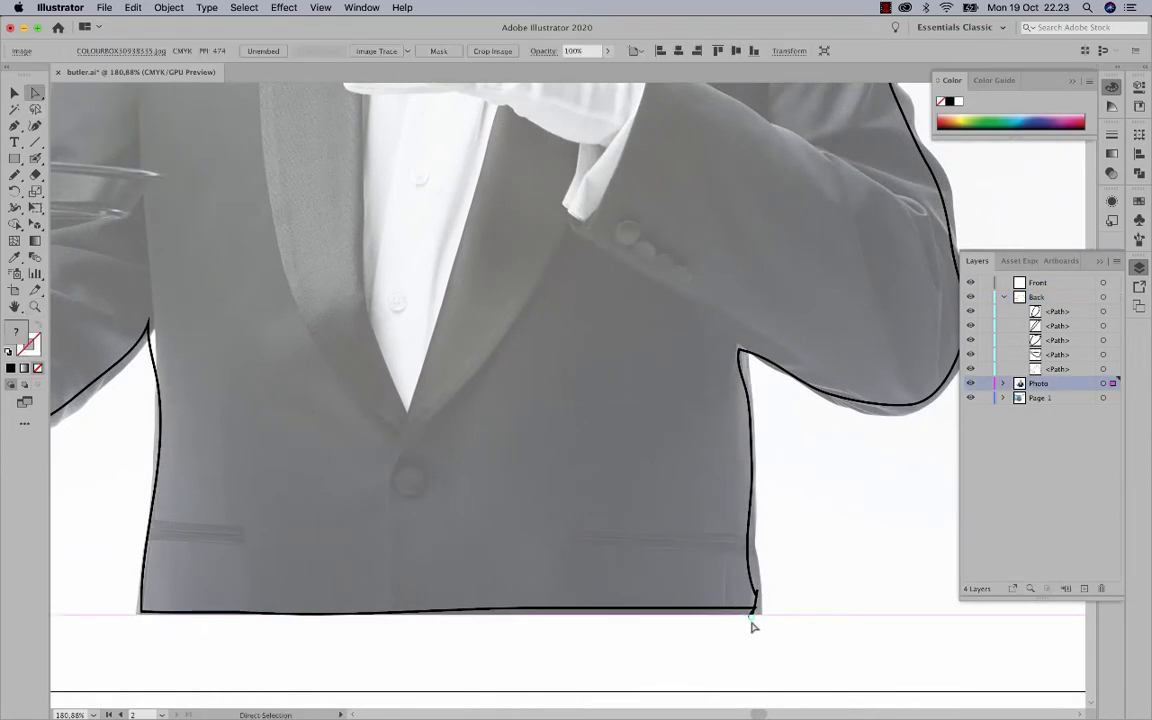
click(753, 624)
click(753, 611)
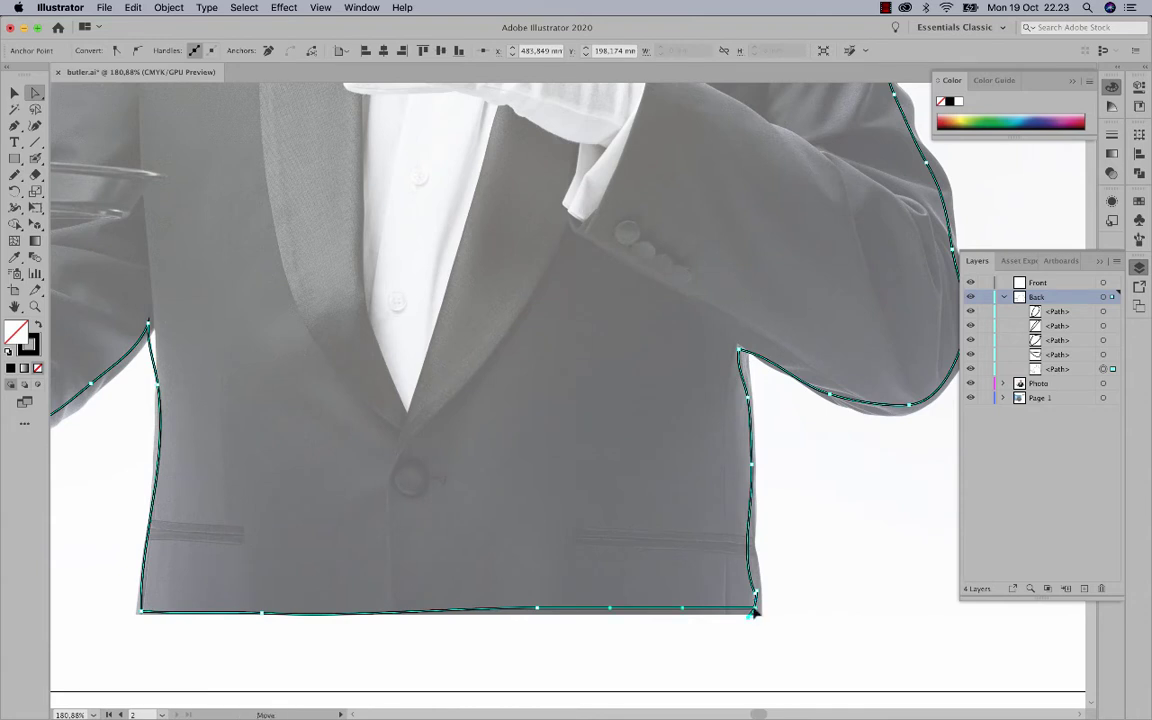
mouse_move(754, 612)
mouse_down()
mouse_move(727, 611)
mouse_move(763, 610)
mouse_move(769, 566)
mouse_move(760, 604)
mouse_move(760, 589)
mouse_up()
- Delete the outline of the gap between the tray hand and the sleeve, and redraw it as a closed pencil path
key(space)
drag(300, 460, 636, 572)
key(space)
drag(304, 346, 416, 365)
click(431, 368)
key(Delete)
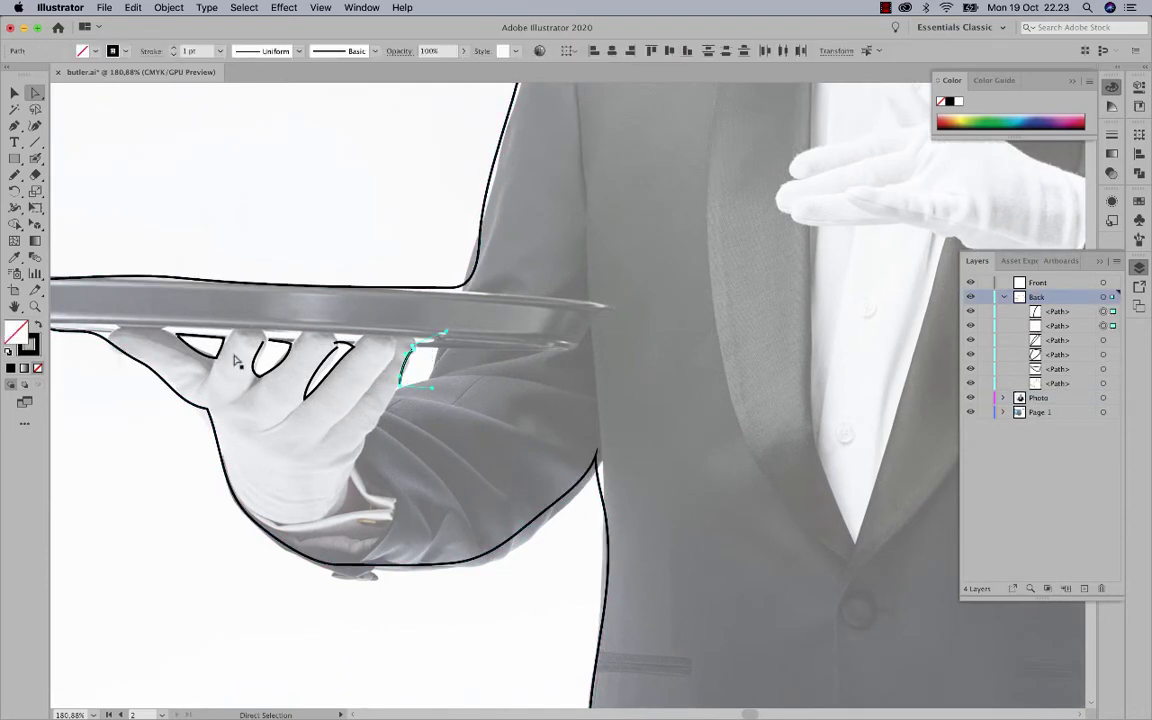
click(14, 174)
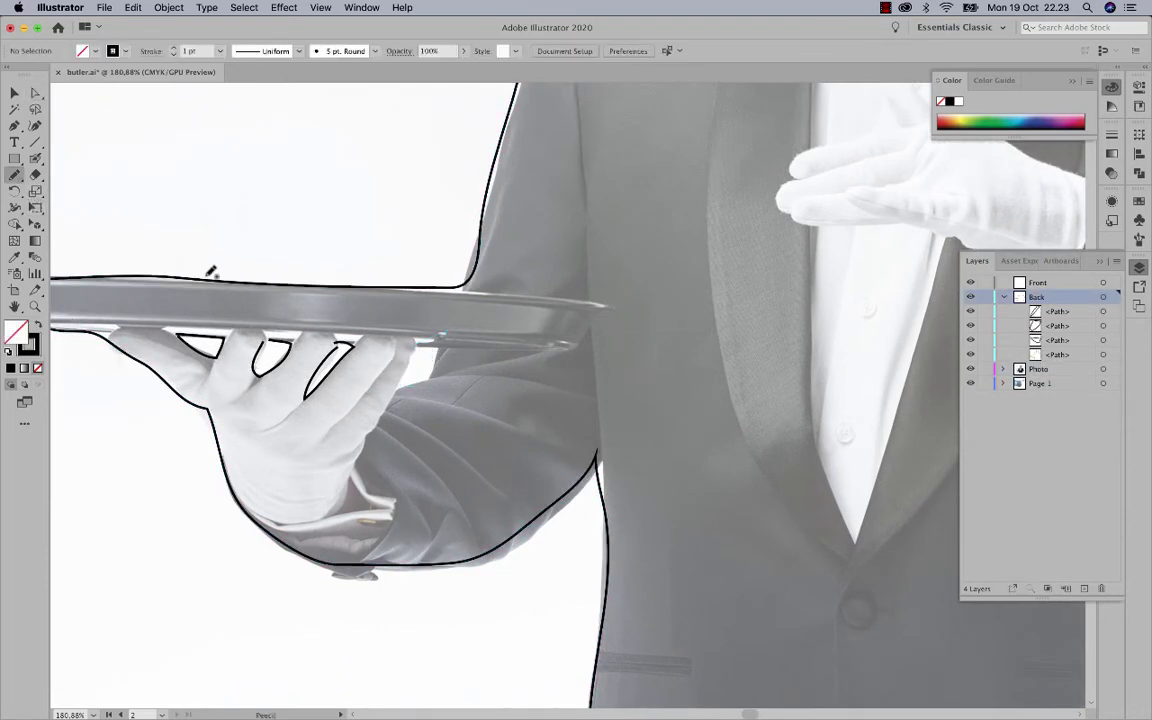
mouse_move(421, 345)
mouse_down()
mouse_move(399, 385)
mouse_move(432, 378)
mouse_move(441, 347)
mouse_move(418, 345)
mouse_up()
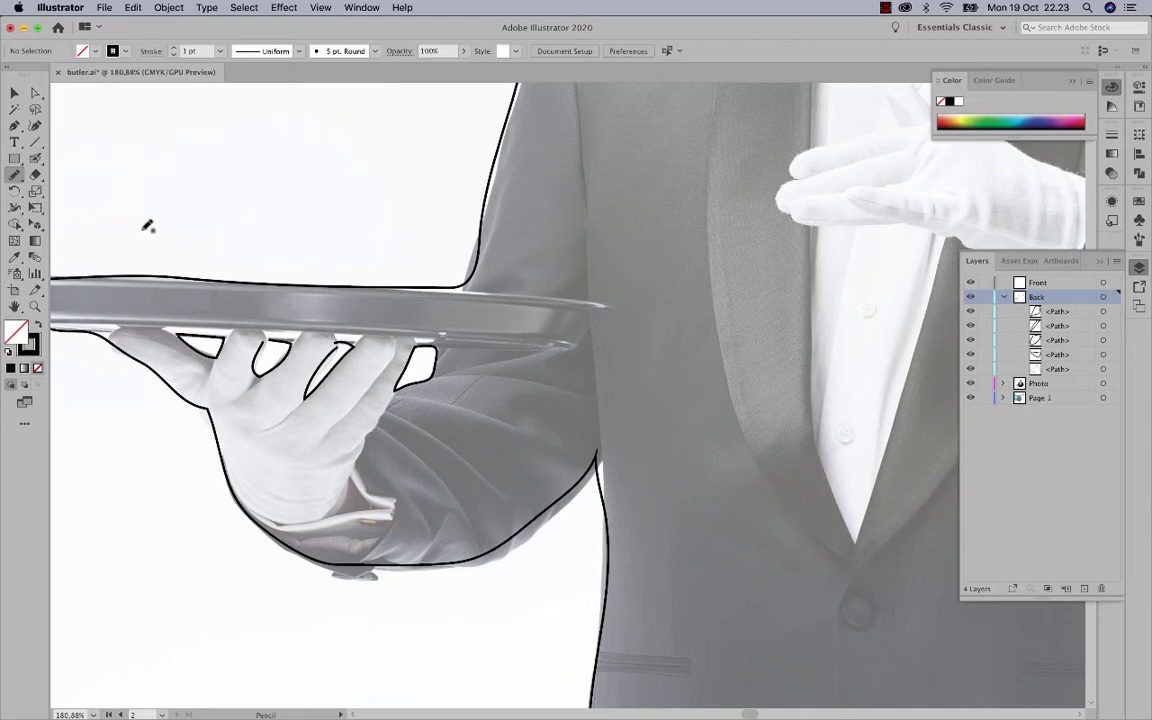
- Select the narrow finger gap's path and set the Pencil tool to keep paths selected and edit selected paths within 6 pixels
key(v)
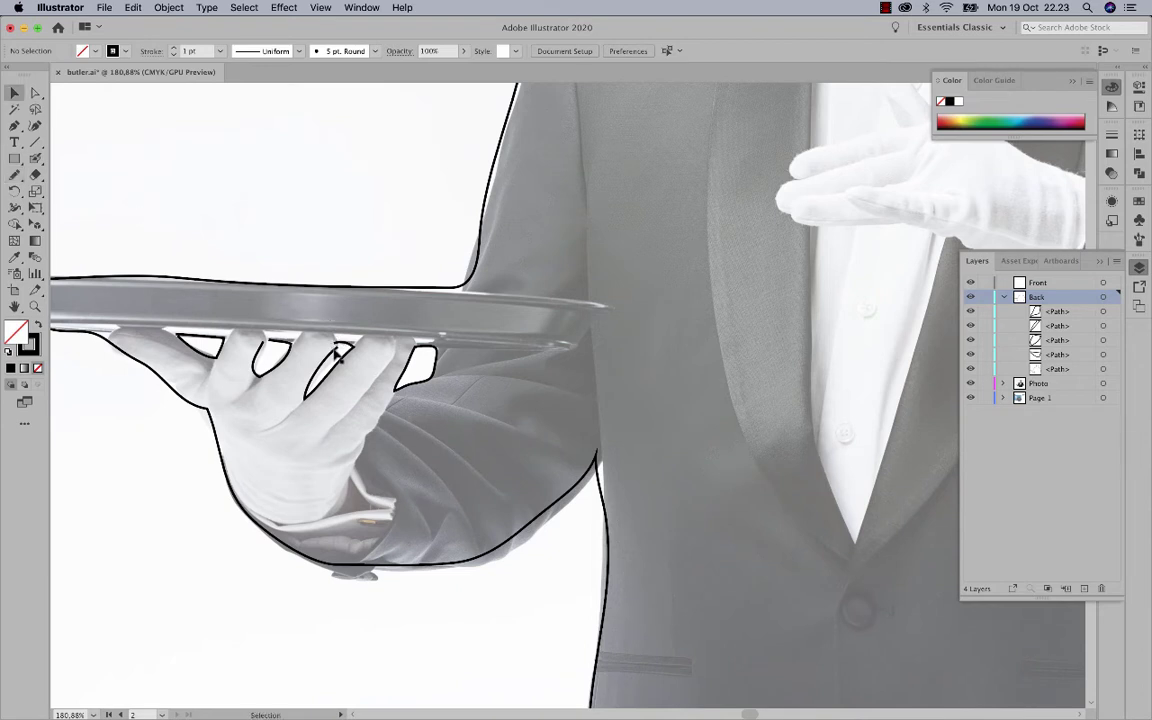
click(312, 345)
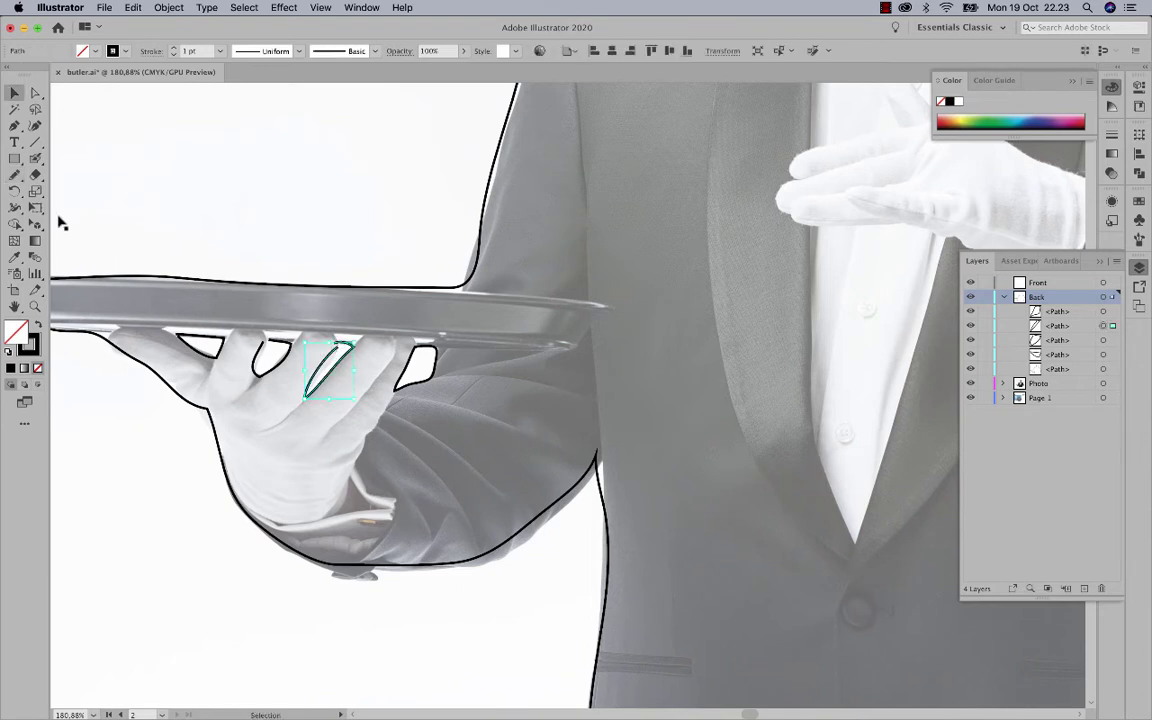
double_click(14, 174)
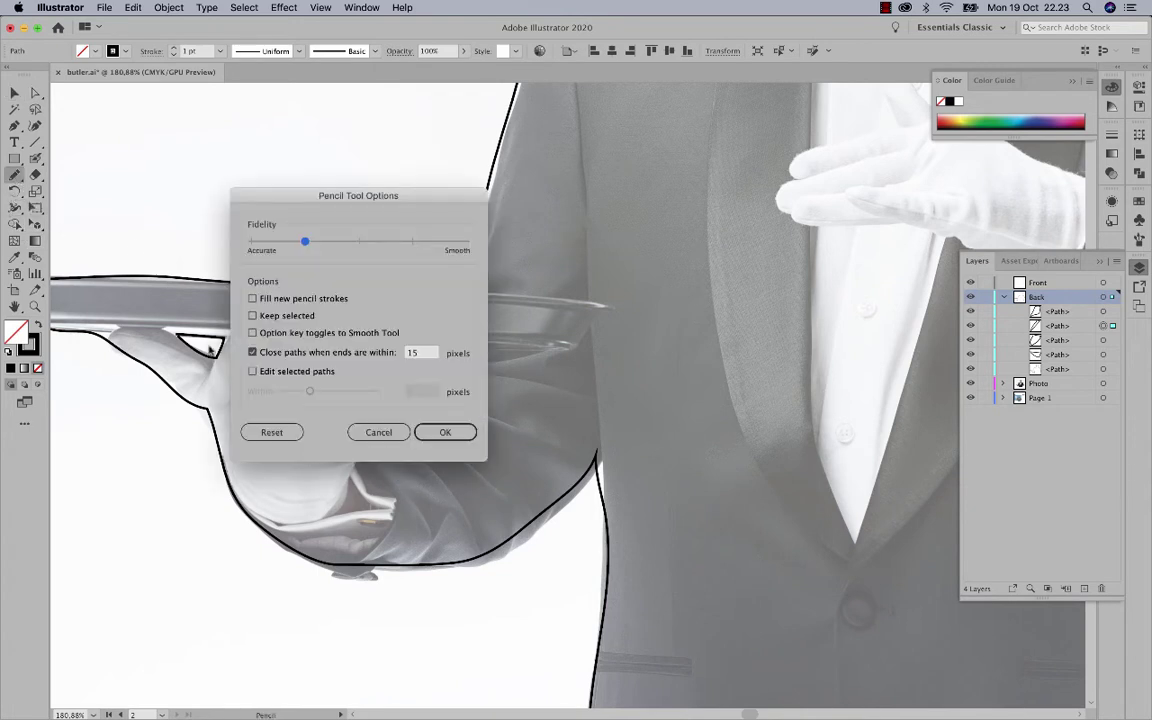
click(252, 371)
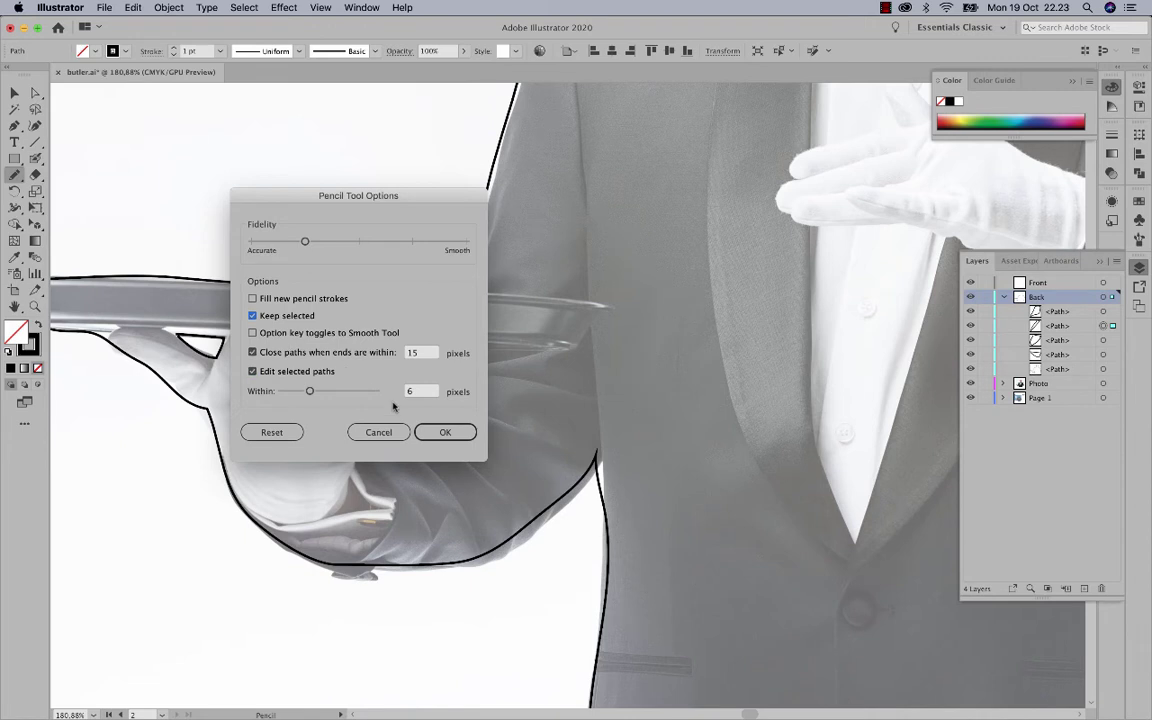
click(445, 432)
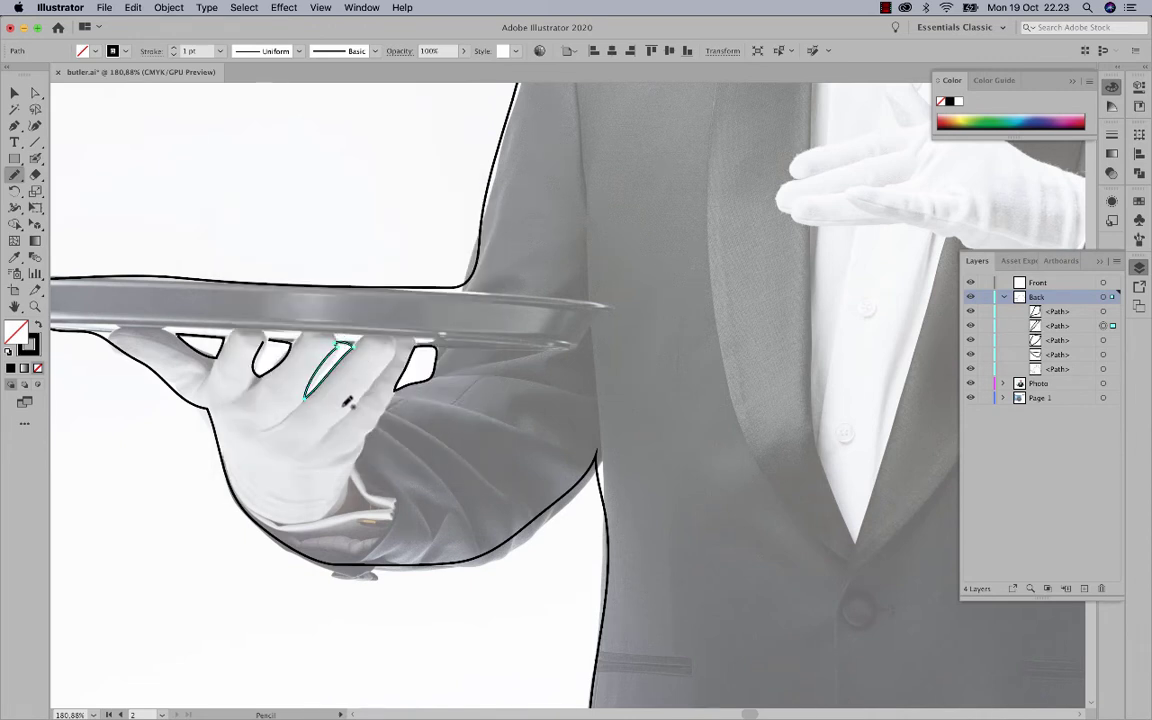
- Replace the outlines of the two finger gaps nearest the tray's outer end with newly drawn pencil paths
click(36, 93)
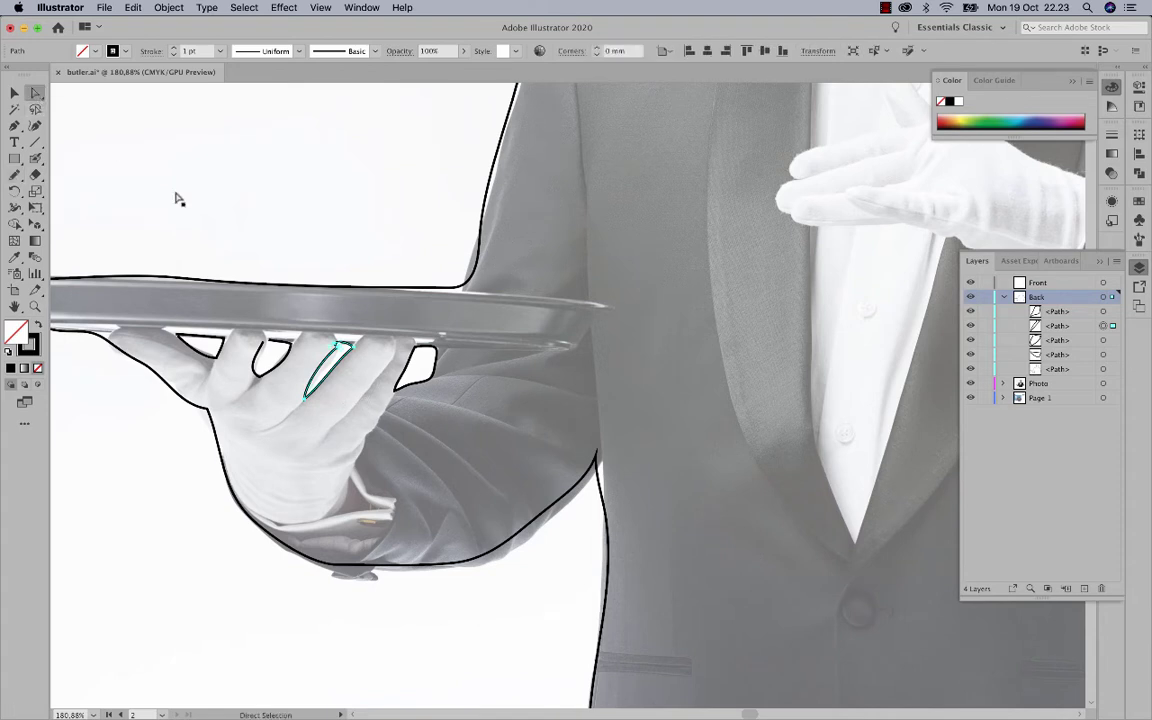
click(257, 351)
key(Delete)
key(Delete)
click(15, 174)
mouse_move(266, 372)
mouse_down()
mouse_move(272, 344)
mouse_move(288, 342)
mouse_up()
mouse_move(216, 356)
mouse_down()
mouse_move(197, 339)
mouse_move(224, 348)
mouse_move(216, 355)
mouse_up()
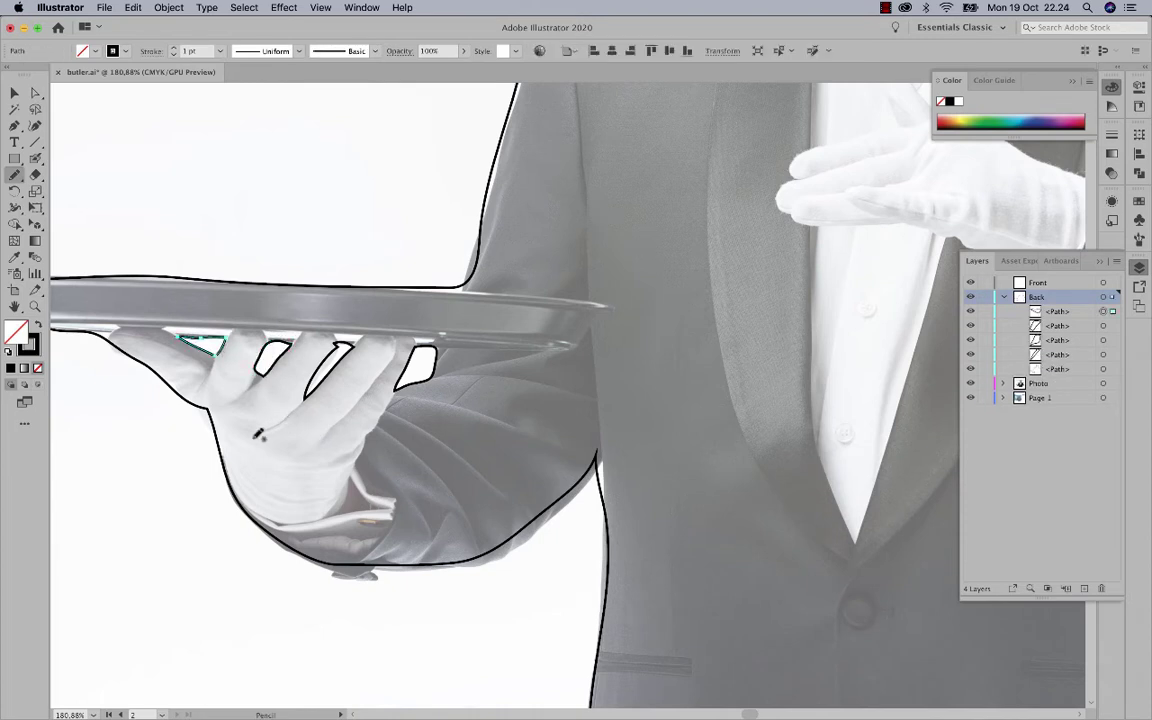
- Delete the silhouette segment along the underside of the tray arm's sleeve and redraw it with the Pencil tool up to the jacket
click(35, 93)
click(538, 515)
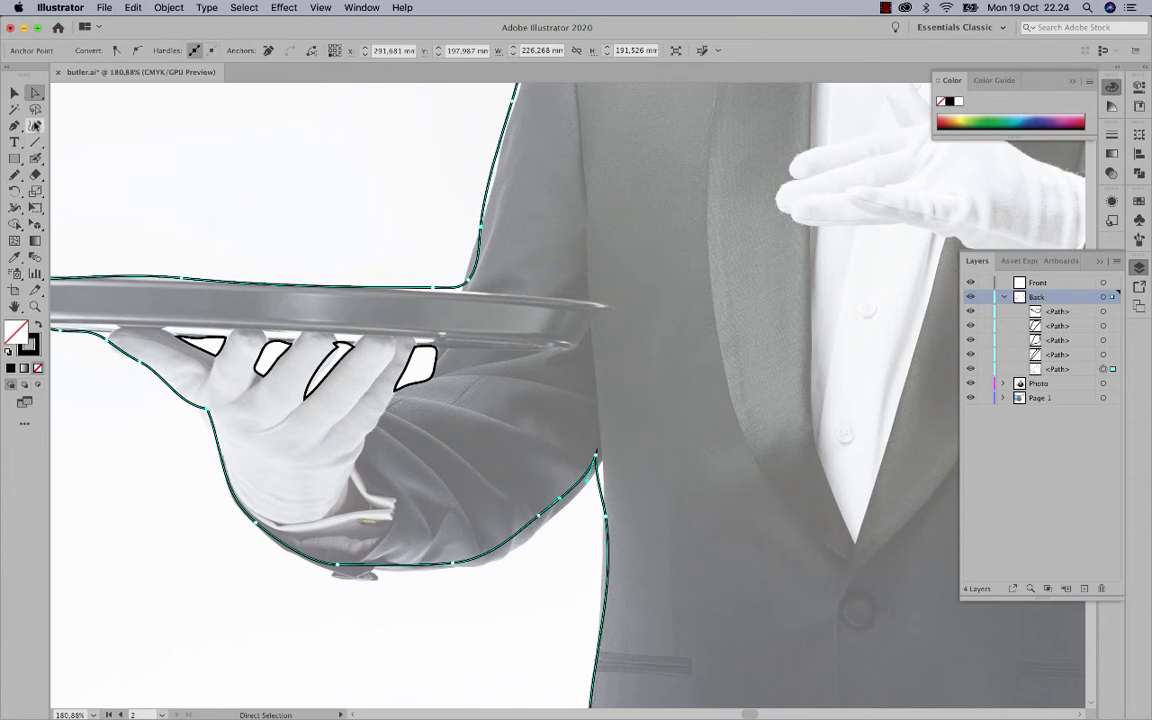
click(540, 525)
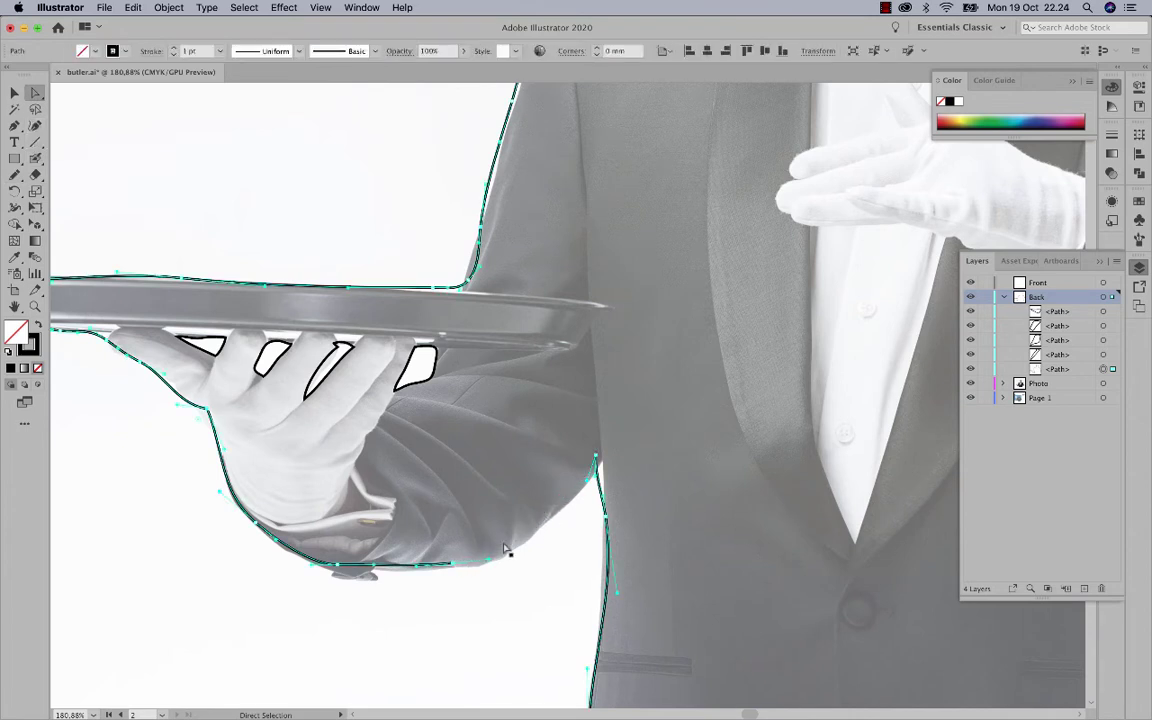
click(16, 174)
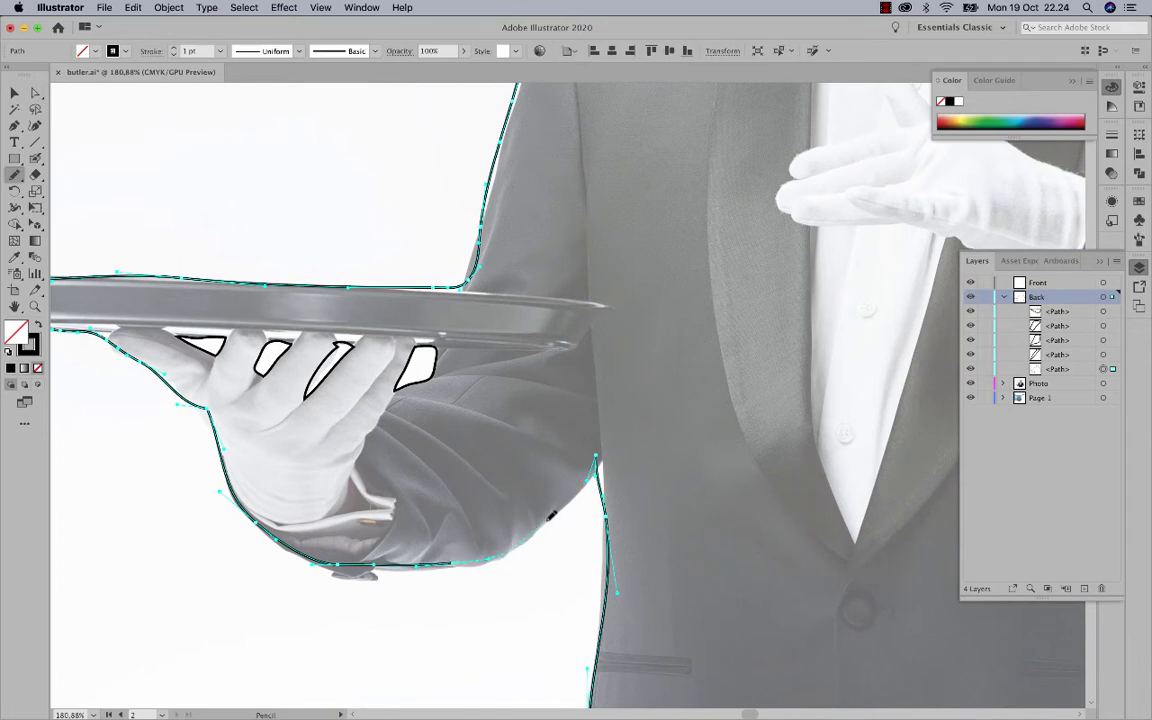
drag(597, 457, 500, 552)
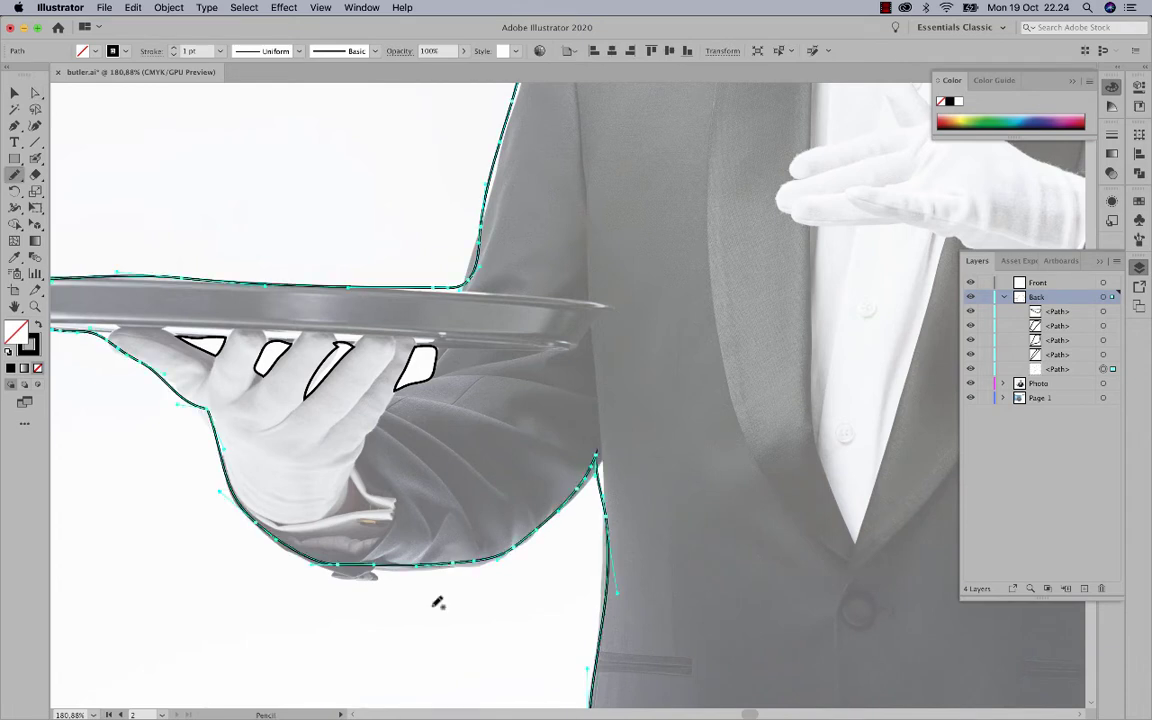
key(v)
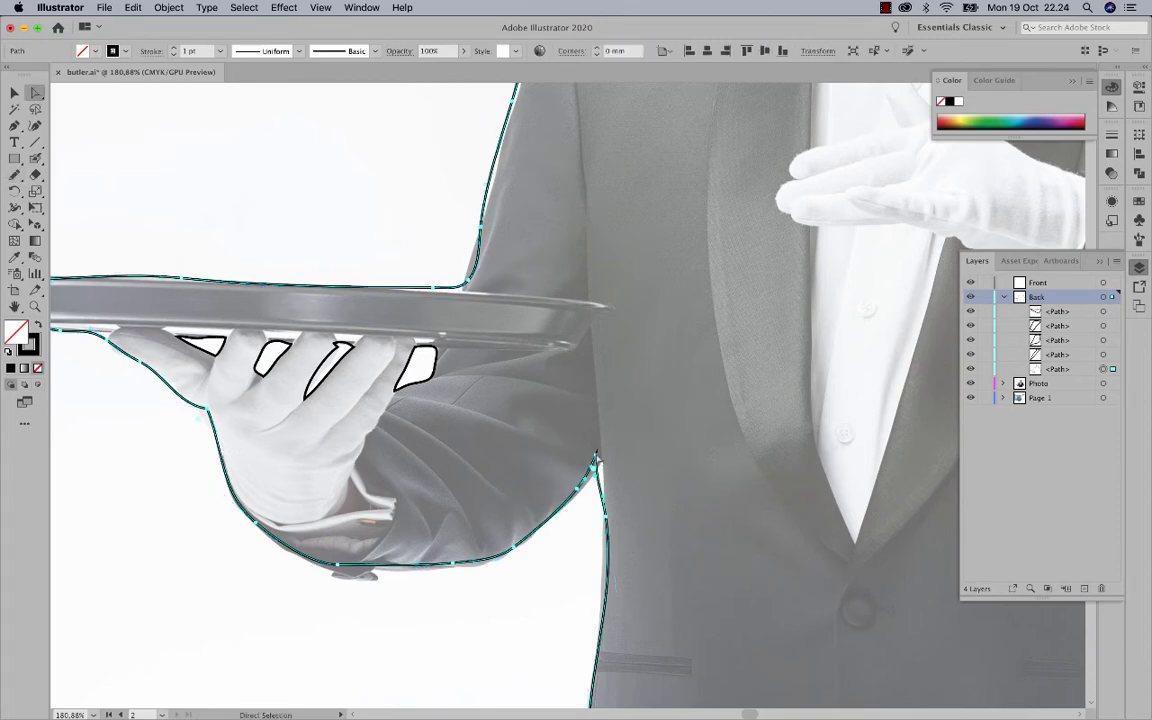
- Fill the four finger gaps with red and swap the silhouette's fill and stroke so it becomes solid black
key(super+0)
shift+click(356, 490)
shift+click(380, 494)
shift+click(425, 493)
shift+click(425, 493)
shift+click(419, 497)
click(1136, 202)
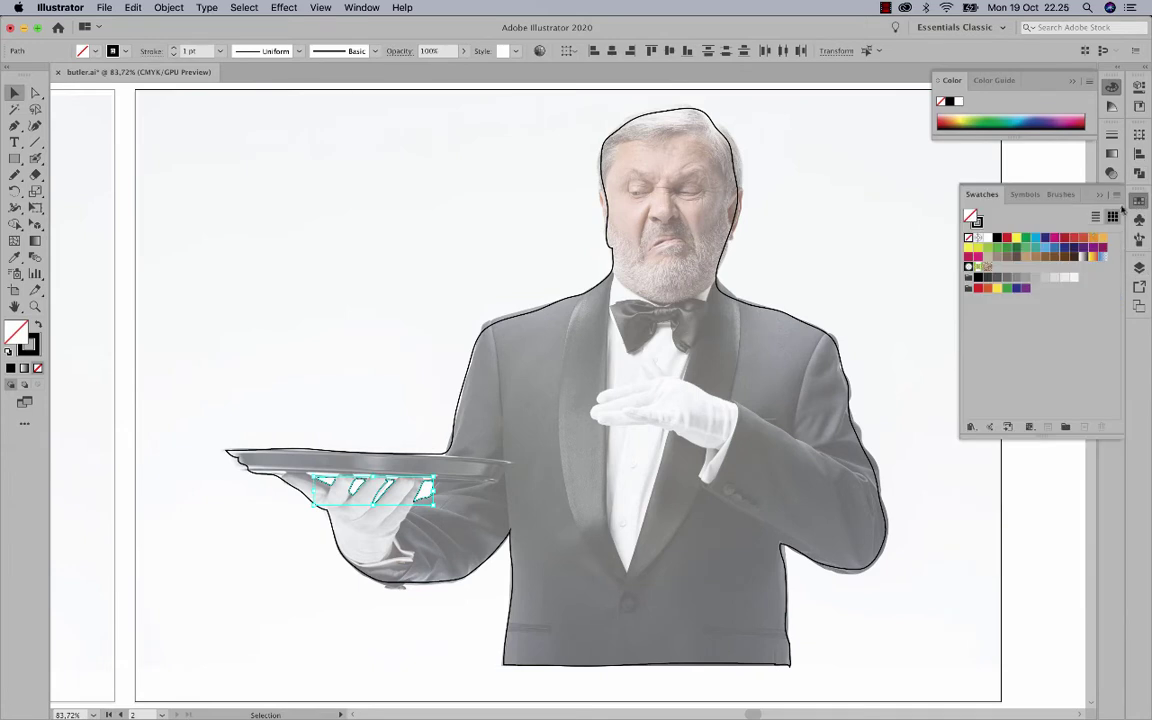
click(1007, 238)
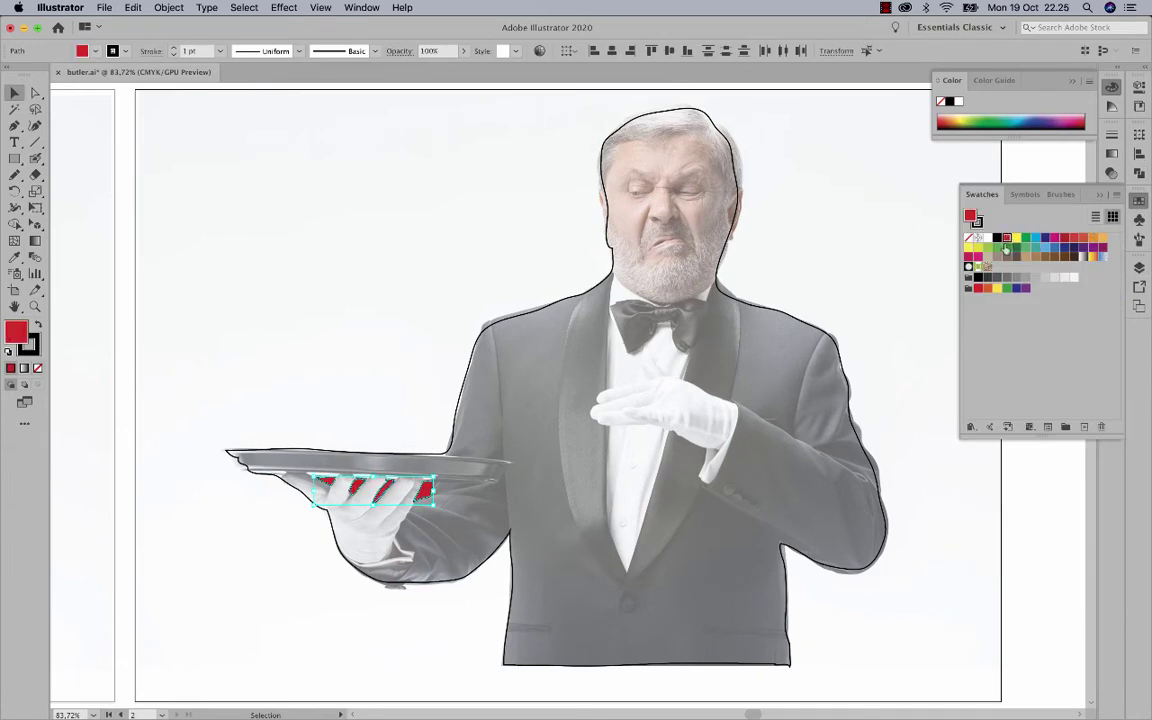
shift+click(463, 398)
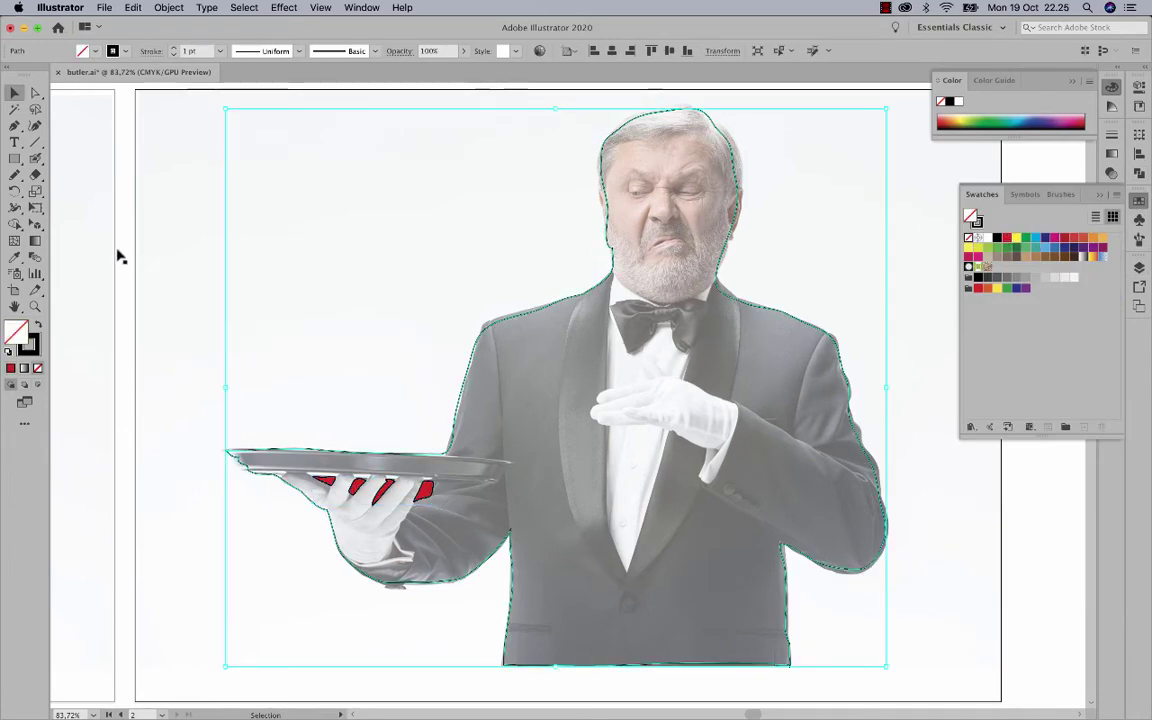
click(37, 327)
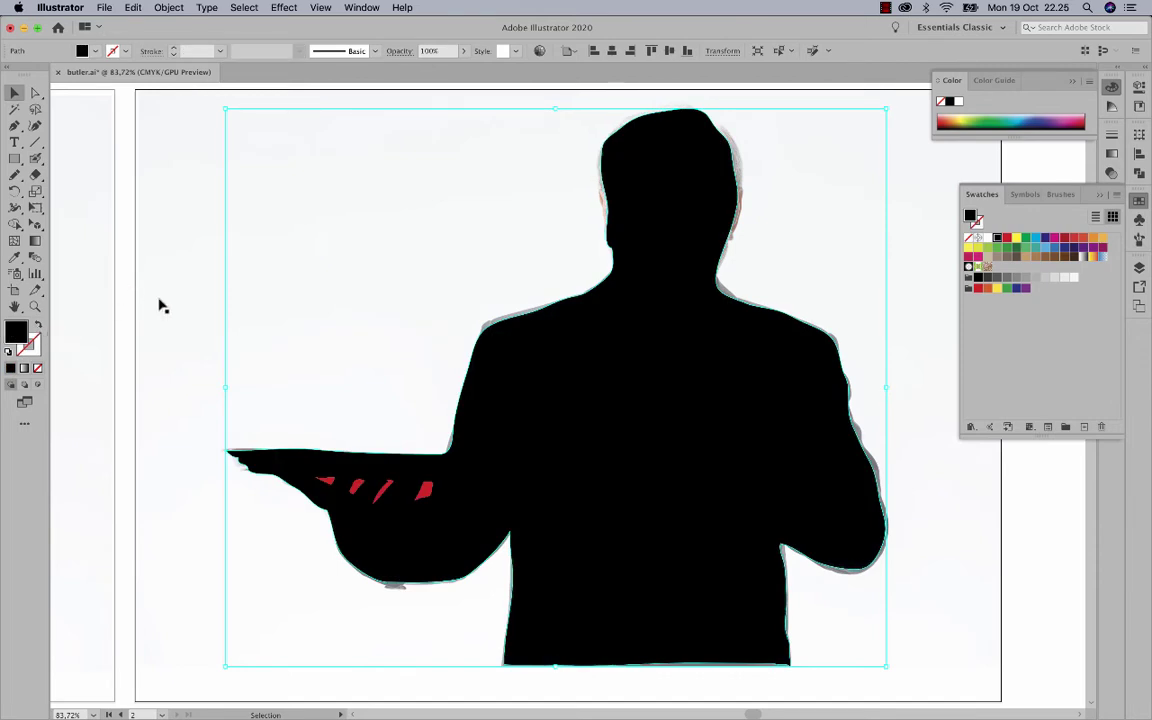
- Lock the Photo layer so the butler image cannot be selected
click(170, 335)
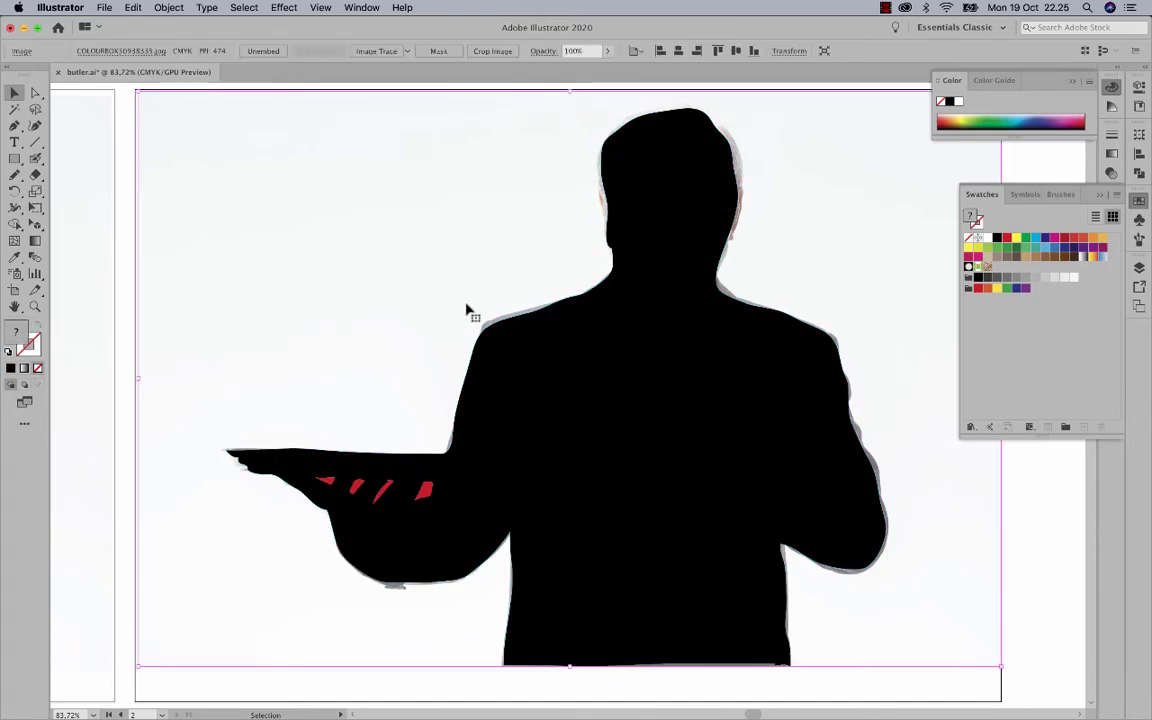
click(1139, 268)
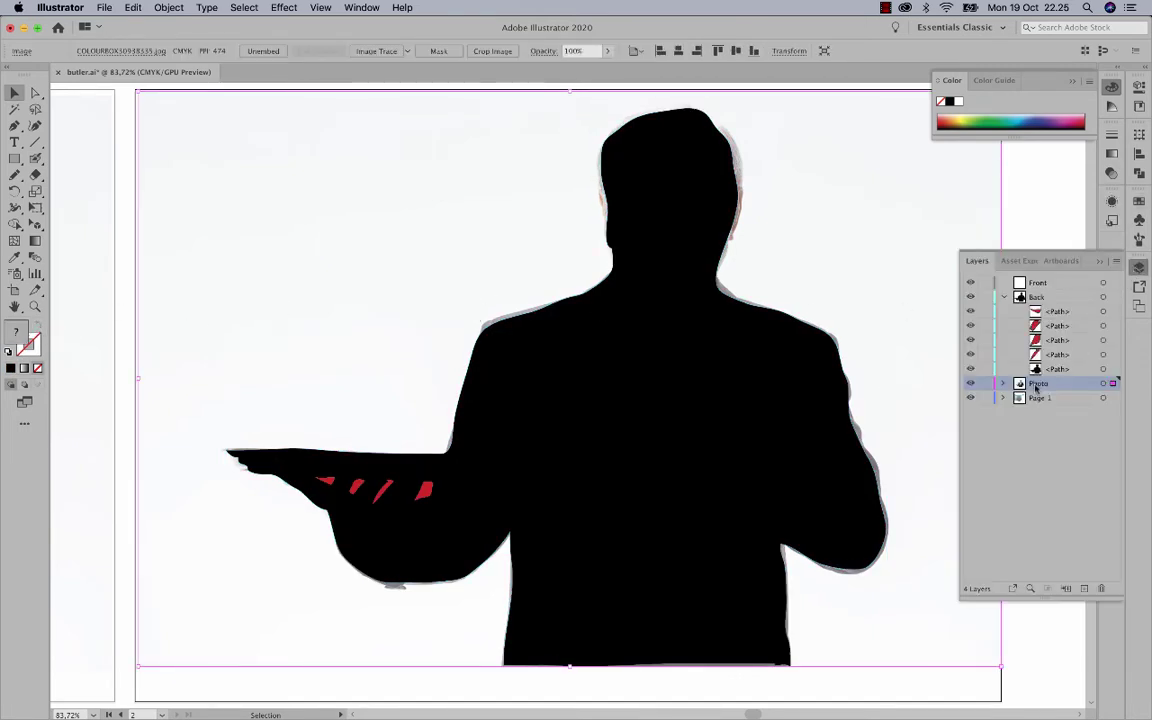
click(985, 384)
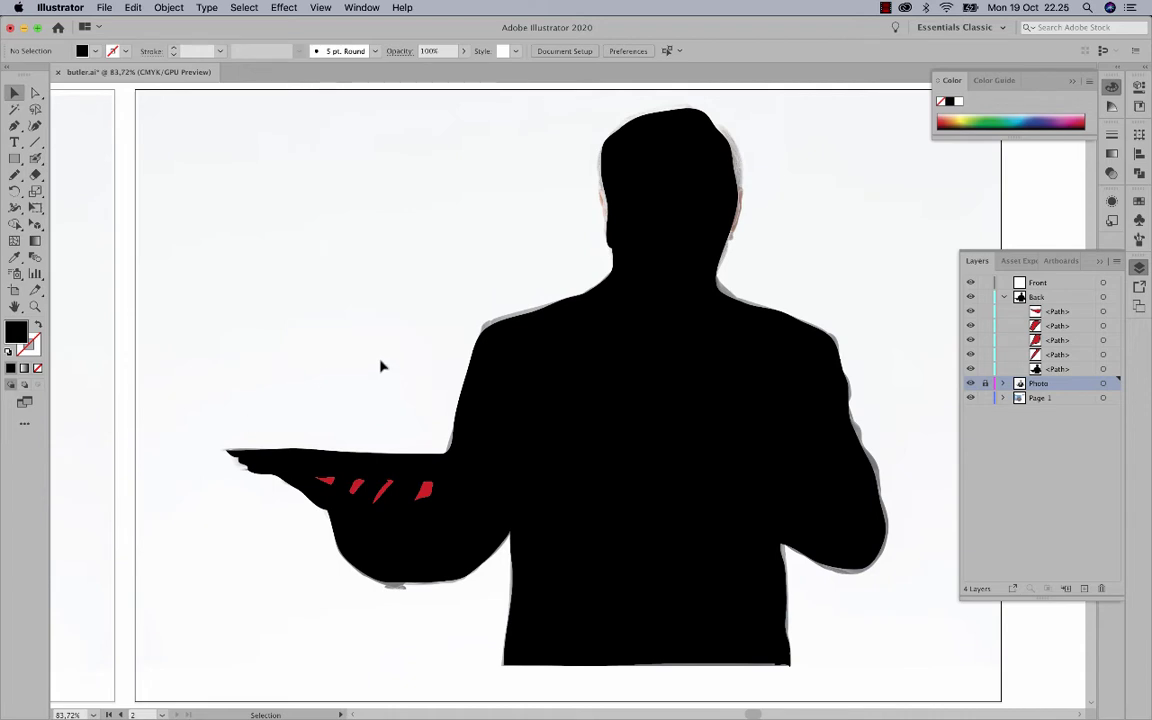
- Select the silhouette path, try a reduced opacity on it, and restore it to 100%
click(1104, 370)
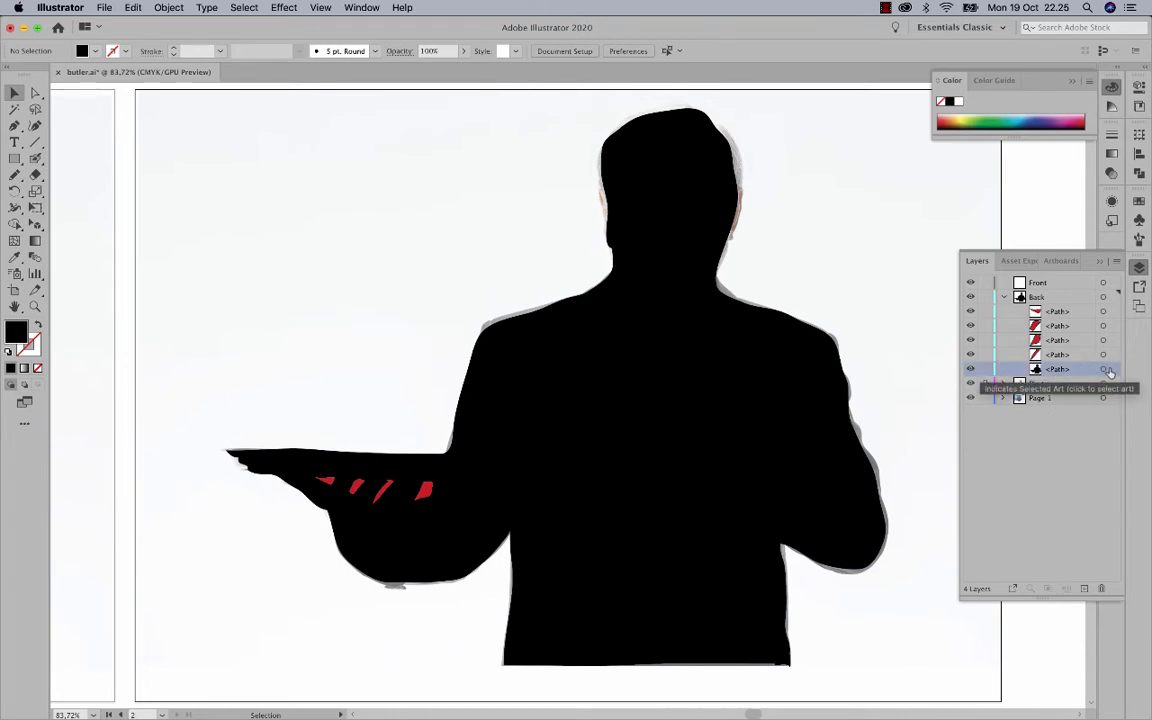
click(1106, 370)
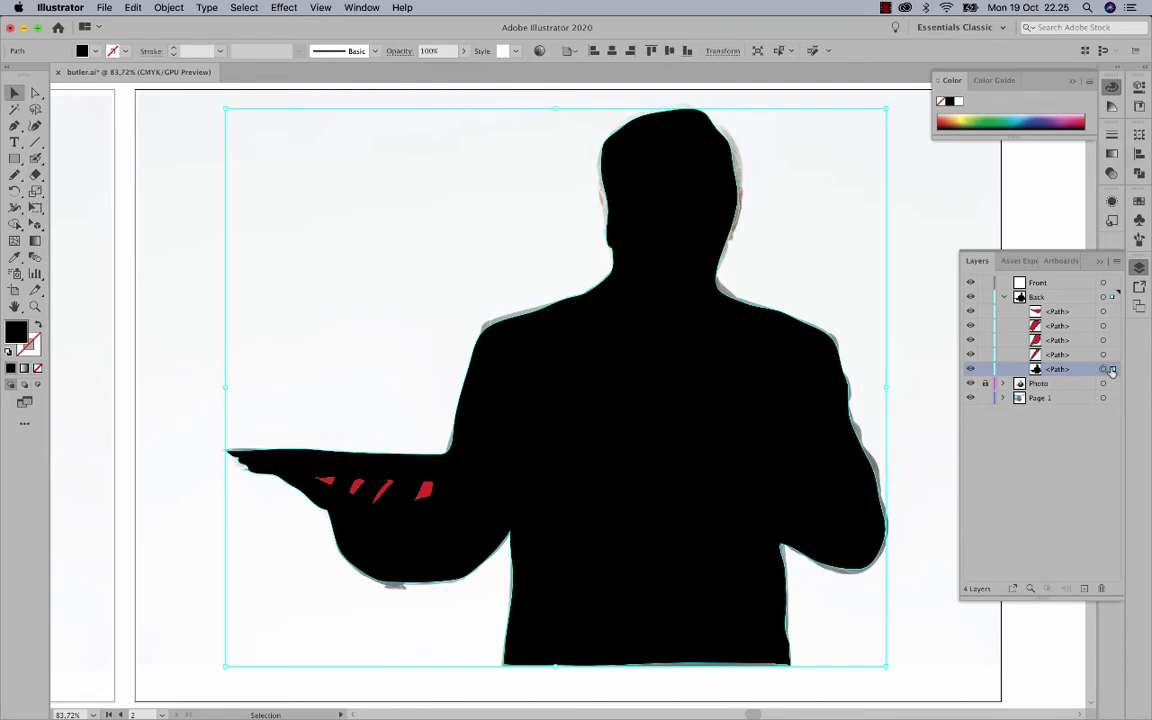
click(1111, 174)
click(1082, 150)
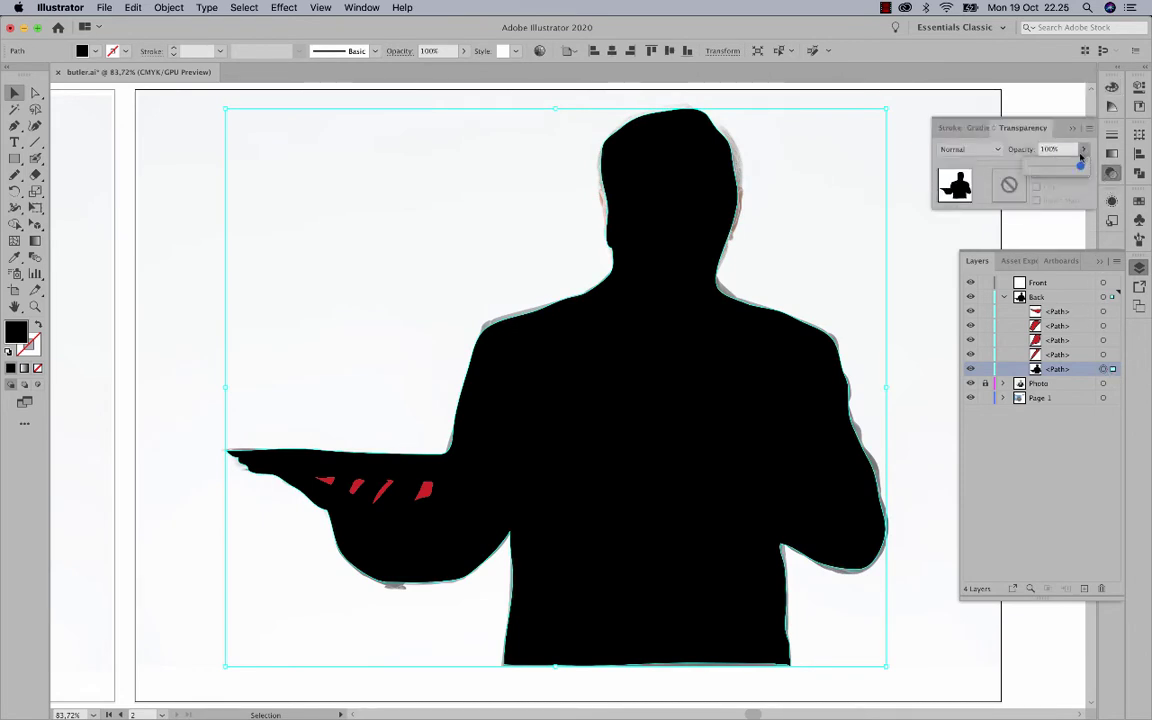
click(1058, 165)
drag(1058, 166, 1084, 166)
click(400, 296)
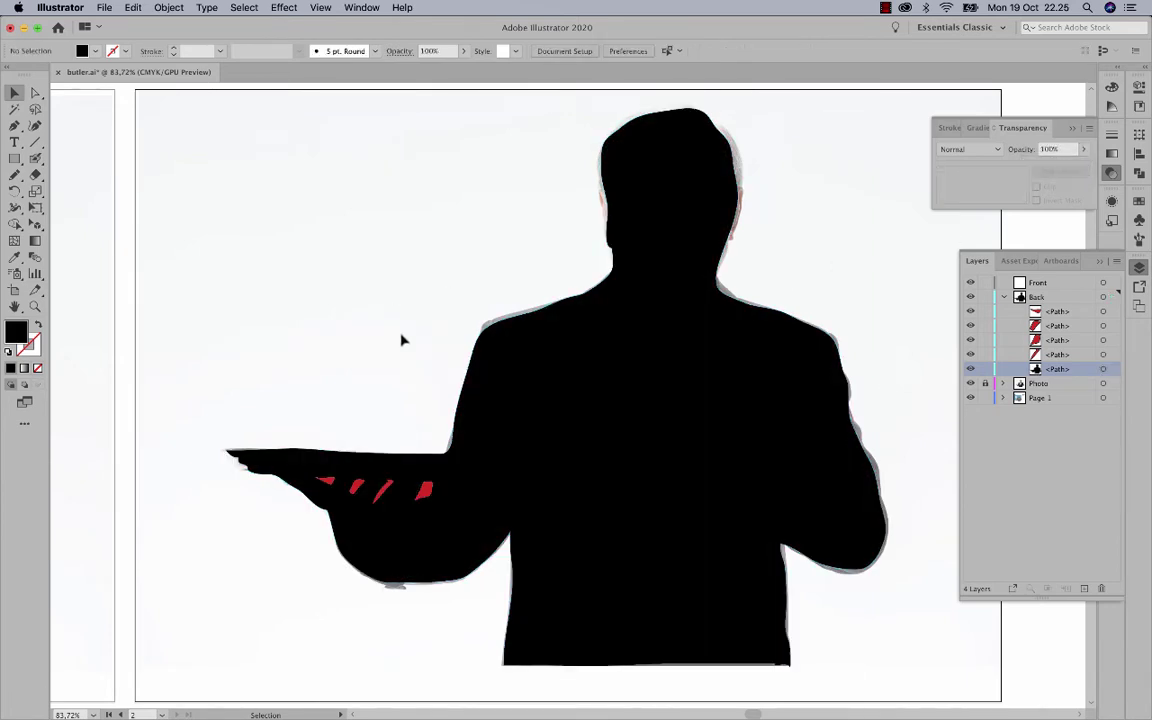
- Select the silhouette together with the four red gap shapes and cut the gaps out of it with Minus Front
click(485, 463)
click(190, 402)
click(449, 505)
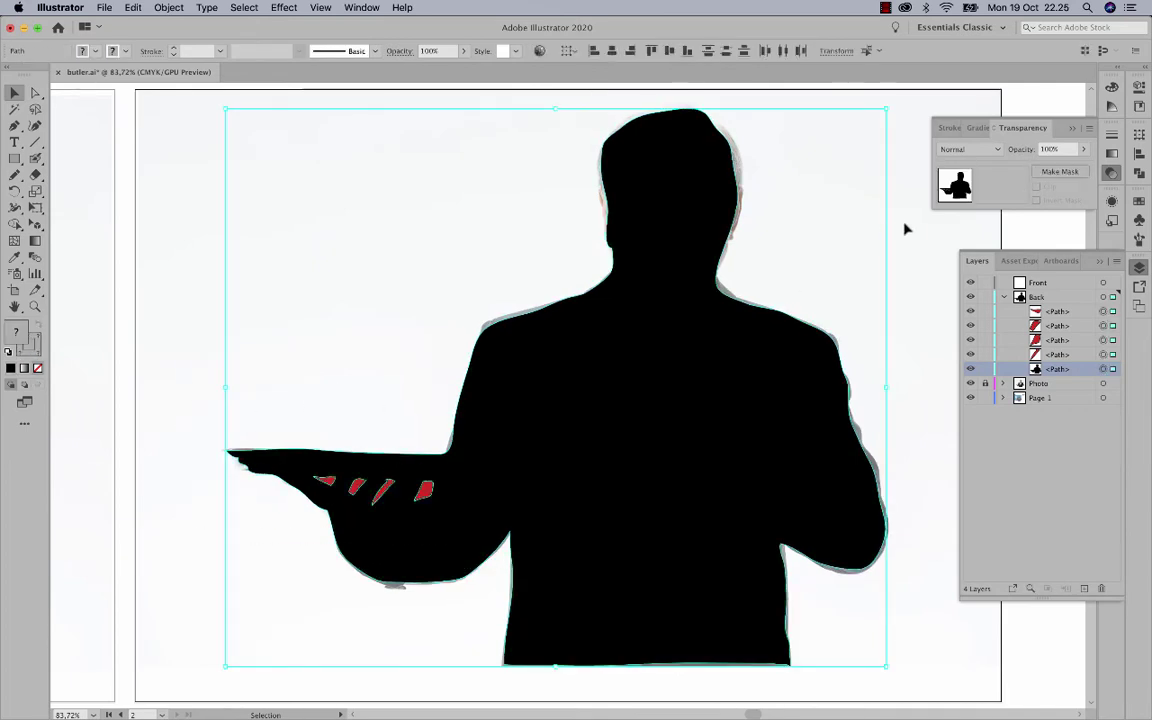
click(1138, 173)
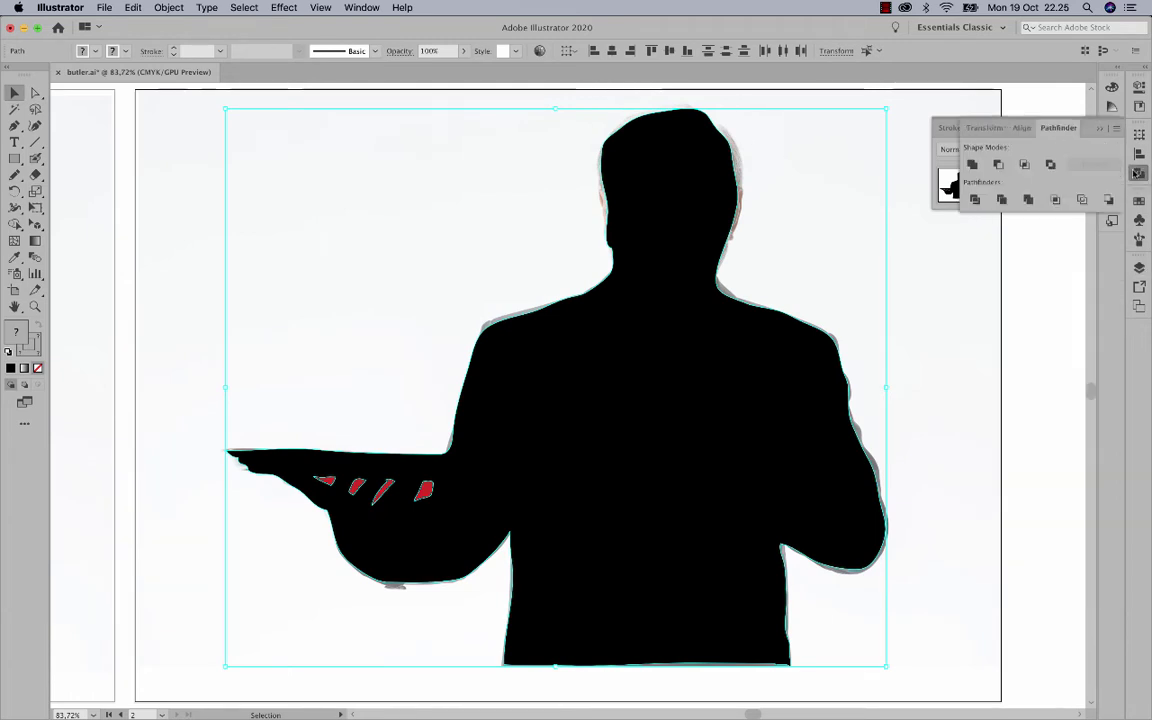
click(1026, 165)
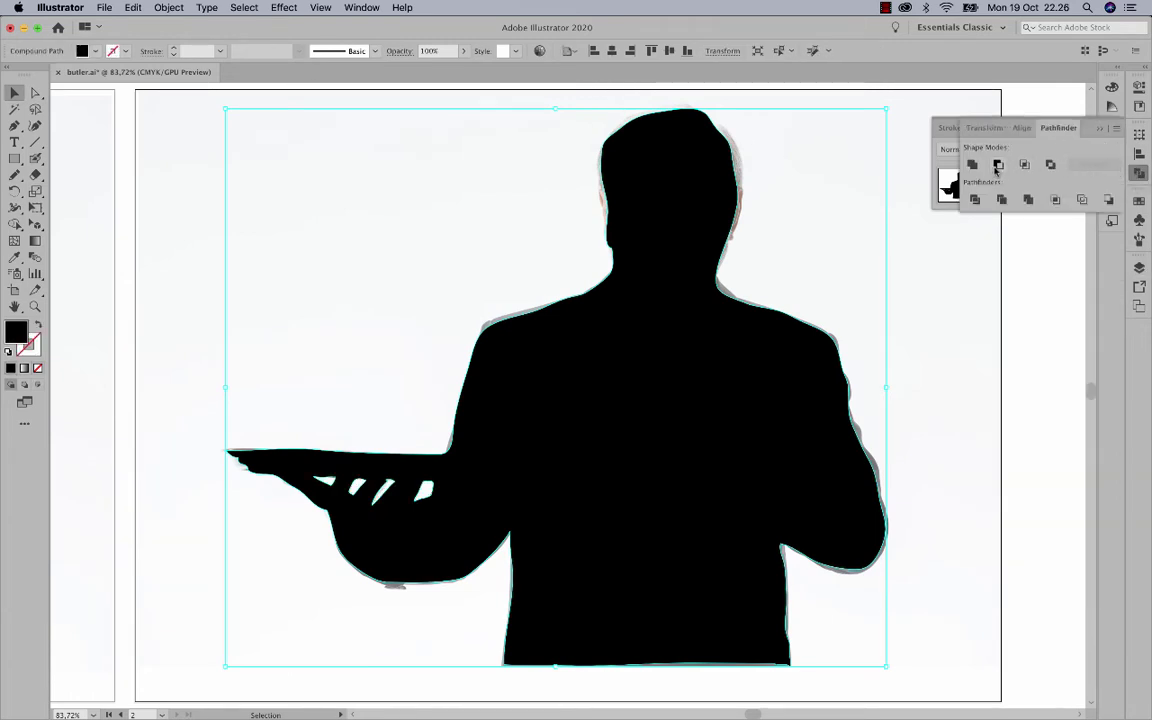
- Place an olive-filled rectangle behind the tray arm to check the cut-out finger gaps, and delete it
click(419, 373)
key(m)
drag(179, 373, 680, 604)
double_click(19, 328)
click(338, 235)
click(570, 184)
right_click(480, 489)
mouse_move(539, 657)
click(661, 684)
click(13, 92)
click(198, 201)
click(209, 411)
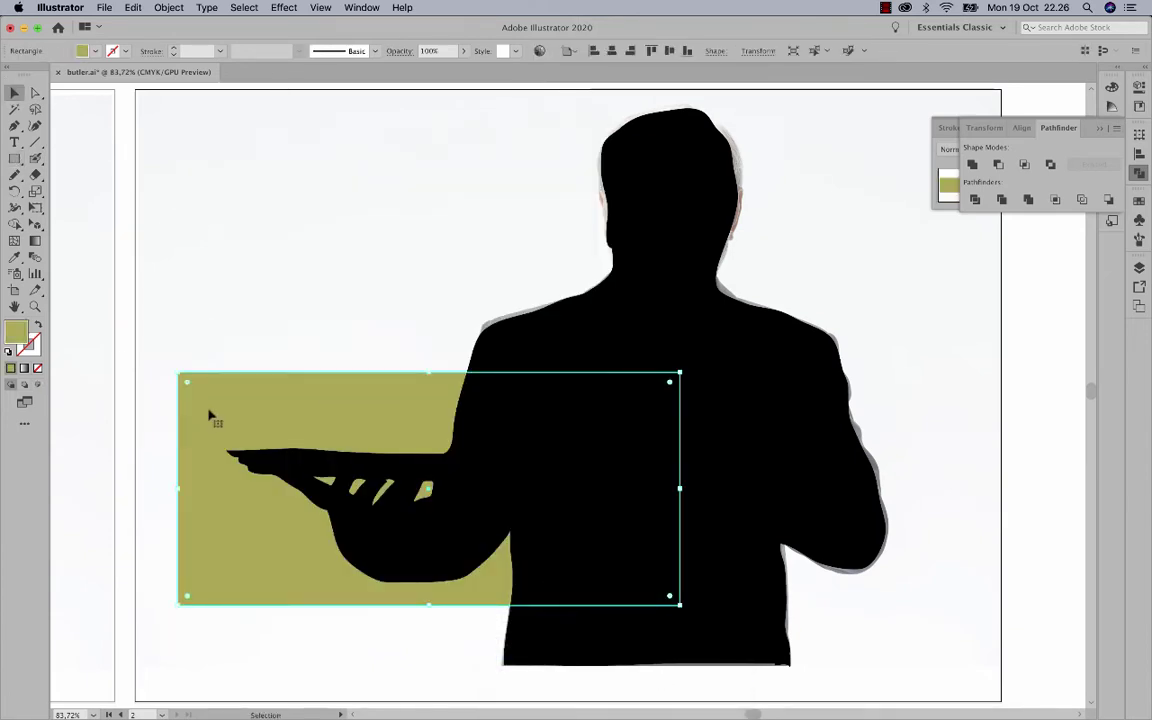
key(BackSpace)
- Lower the opacity of the silhouette compound path to 46% so the photo shows through
click(671, 496)
click(1139, 268)
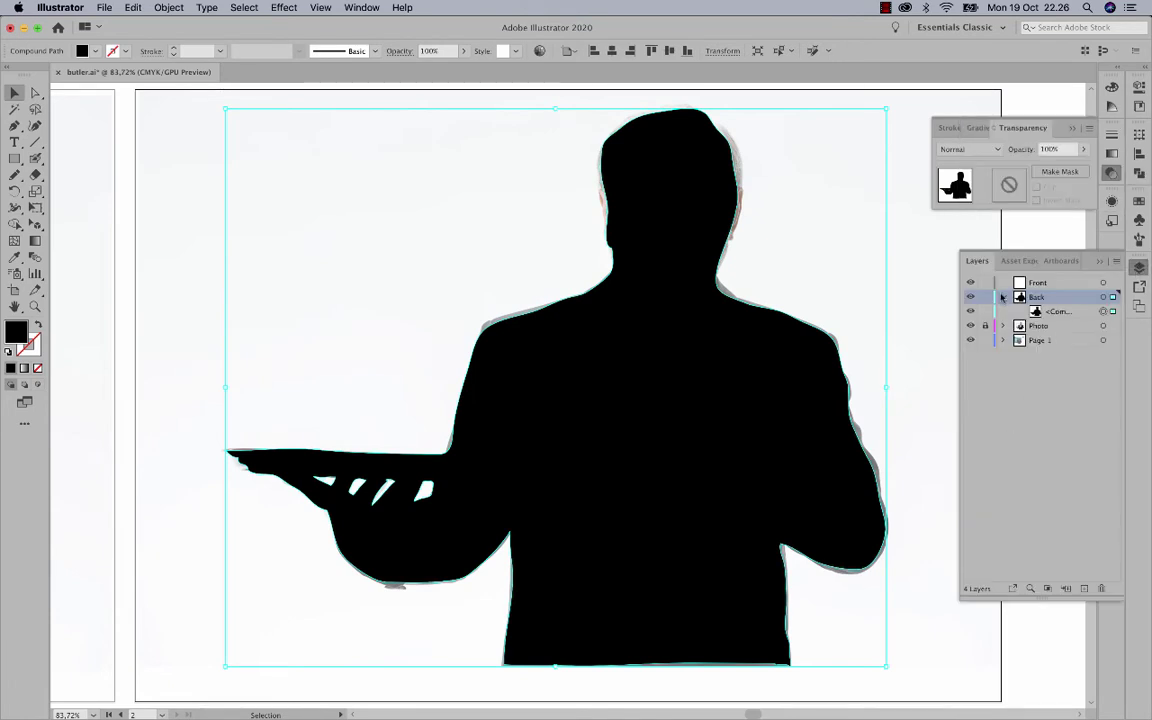
drag(1083, 149, 1053, 169)
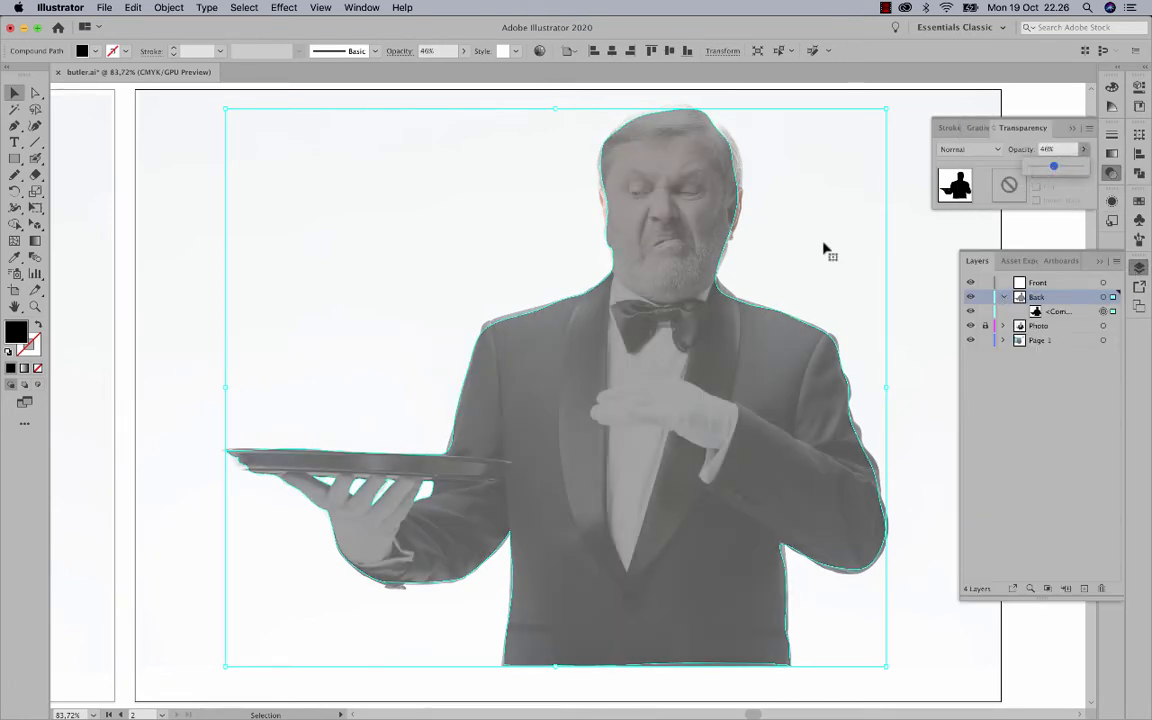
- Refine the silhouette outline with the Curvature tool so it follows the photo's edges along the shoulder, head, sleeves and tray
click(18, 127)
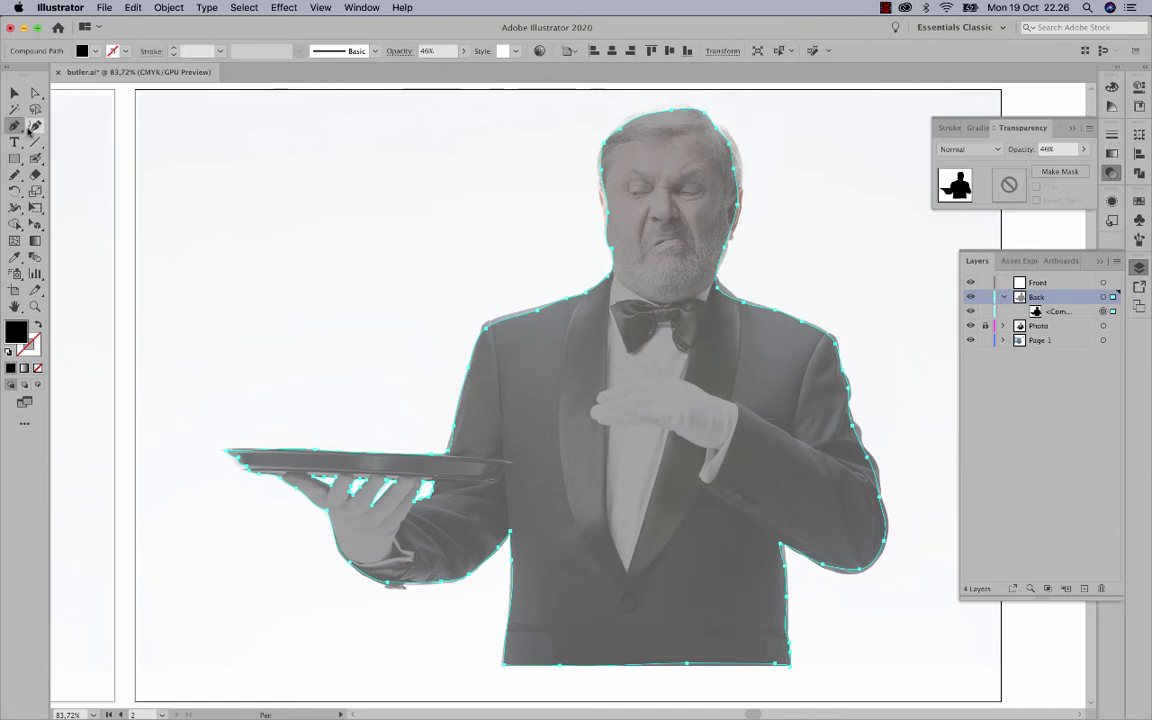
click(34, 126)
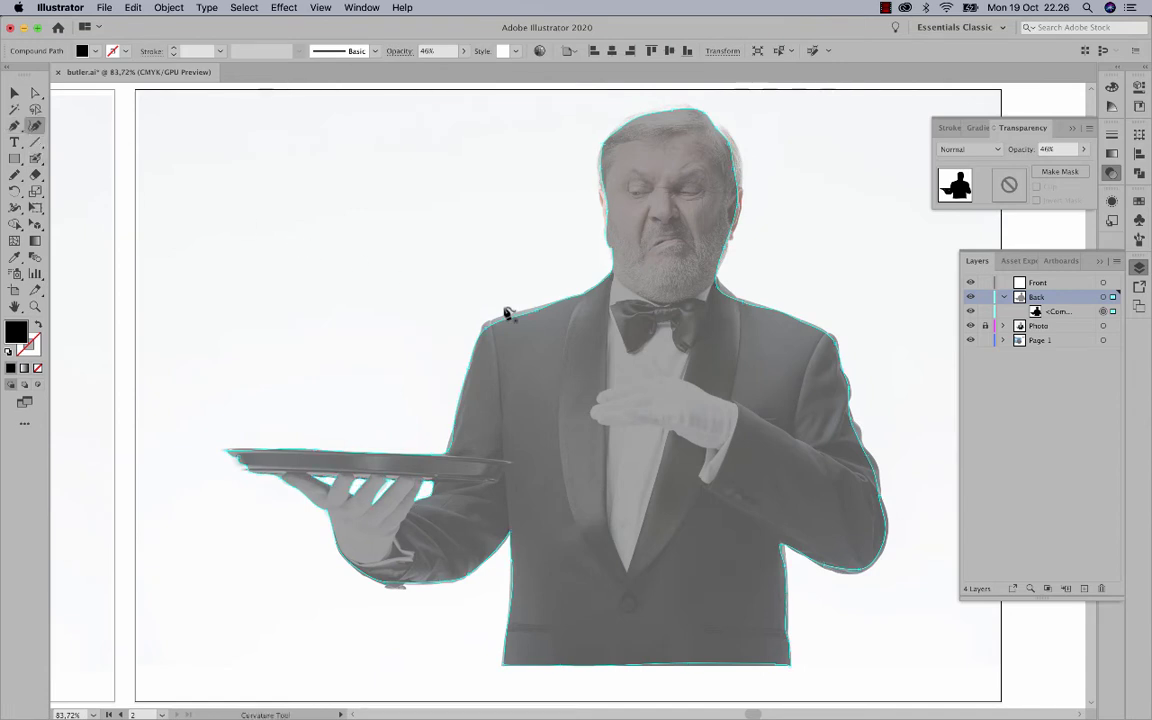
mouse_move(520, 310)
mouse_down()
mouse_move(538, 314)
mouse_move(529, 310)
mouse_up()
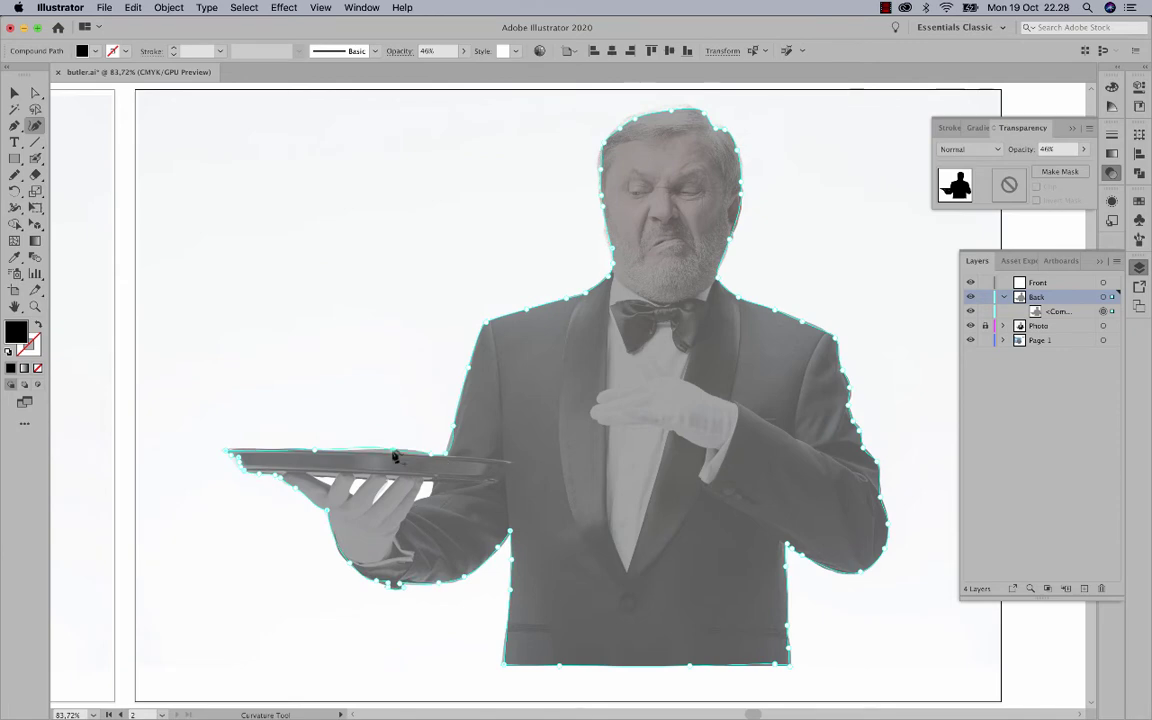
- Reshape the second finger gap from the tray's outer end by editing its anchor points to match the tray and finger edges
scroll(346, 450, up, 7)
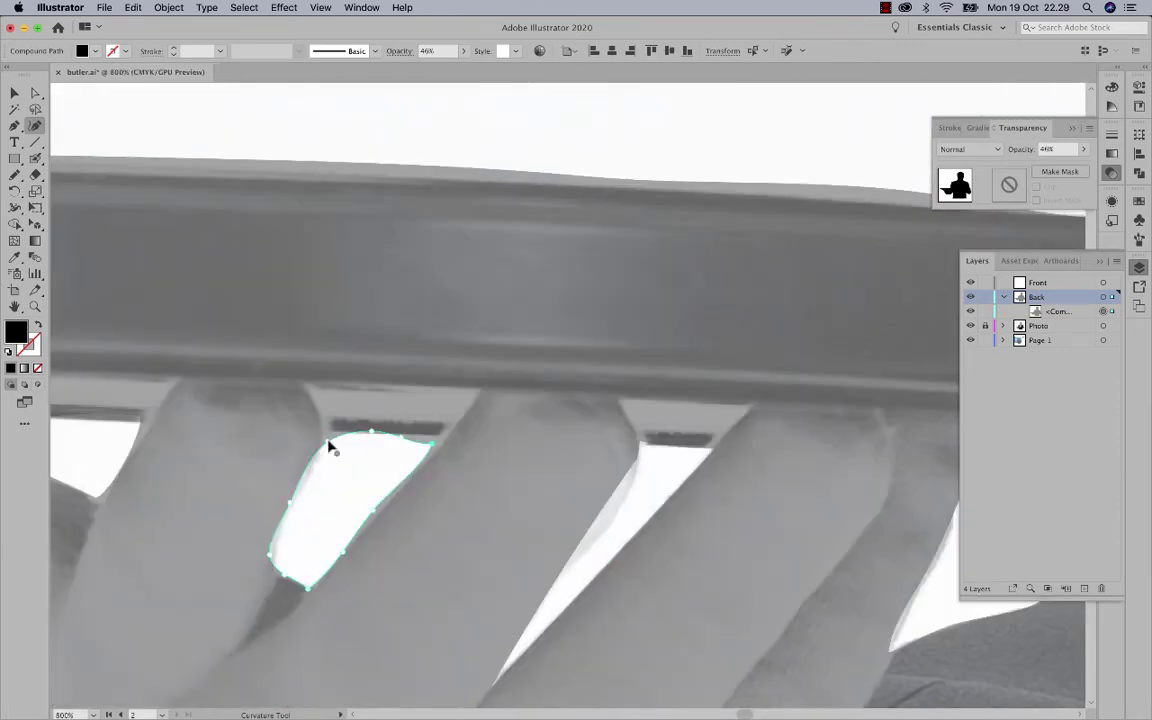
key(-)
click(329, 431)
click(270, 555)
scroll(270, 555, left, 3)
key(a)
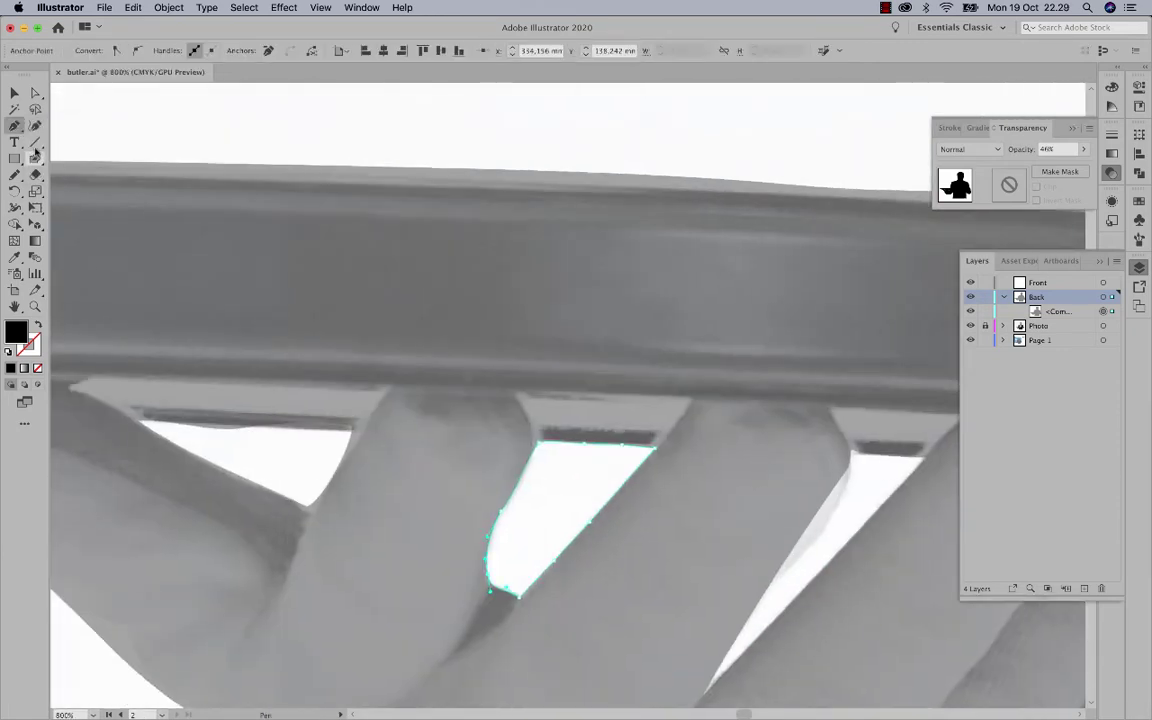
click(170, 316)
key(super+0)
- Trace the gloved hand on the chest as a closed path with the Pencil tool
key(p)
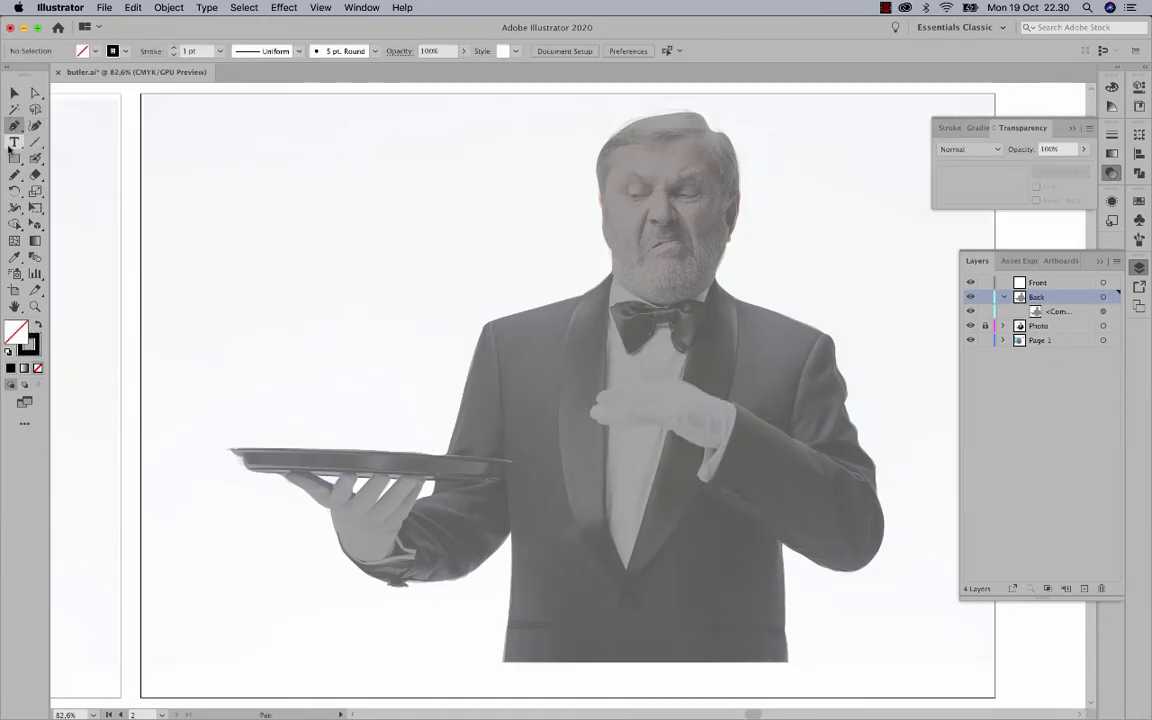
click(14, 174)
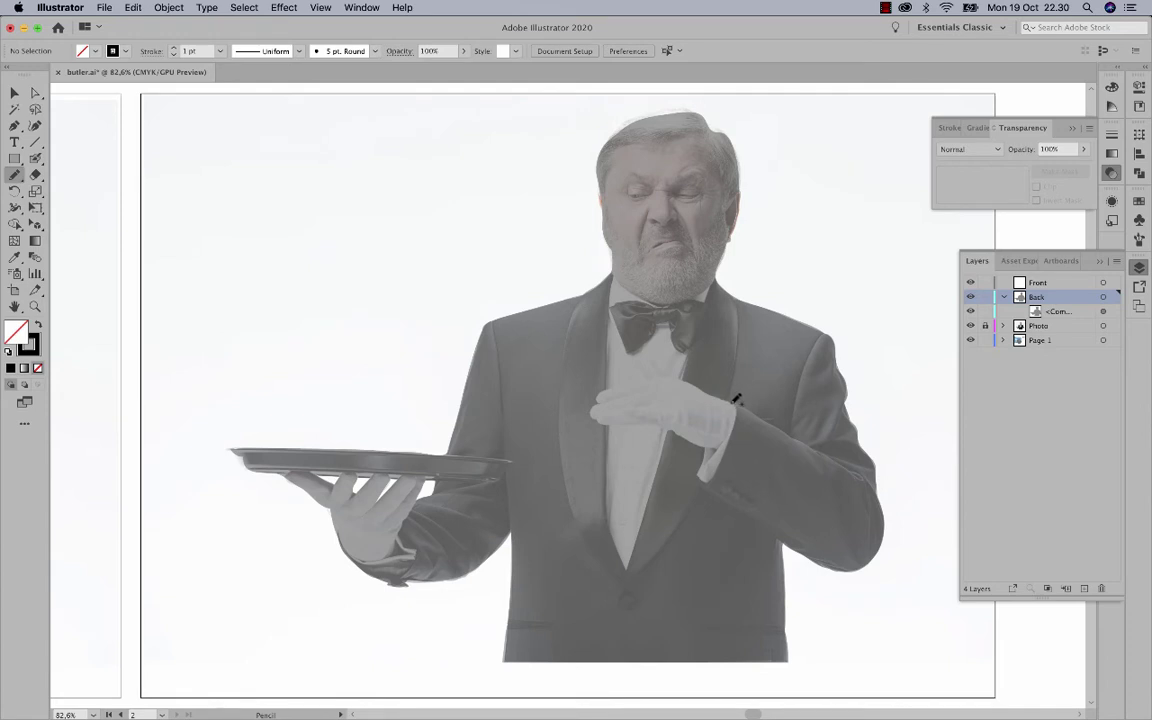
mouse_move(711, 390)
mouse_down()
mouse_move(614, 390)
mouse_move(597, 409)
mouse_move(709, 444)
mouse_move(735, 433)
mouse_move(728, 398)
mouse_up()
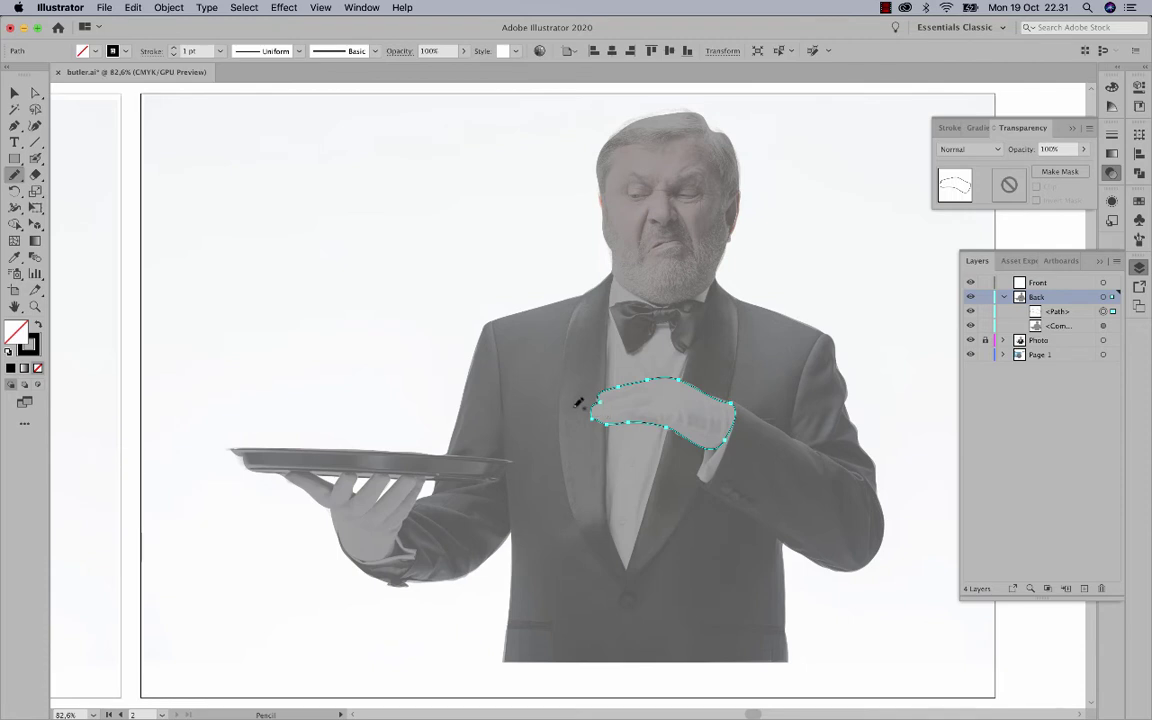
- Set the Pencil tool's fidelity towards Accurate, delete the chest hand's outline, and retrace it as a closed path
key(Return)
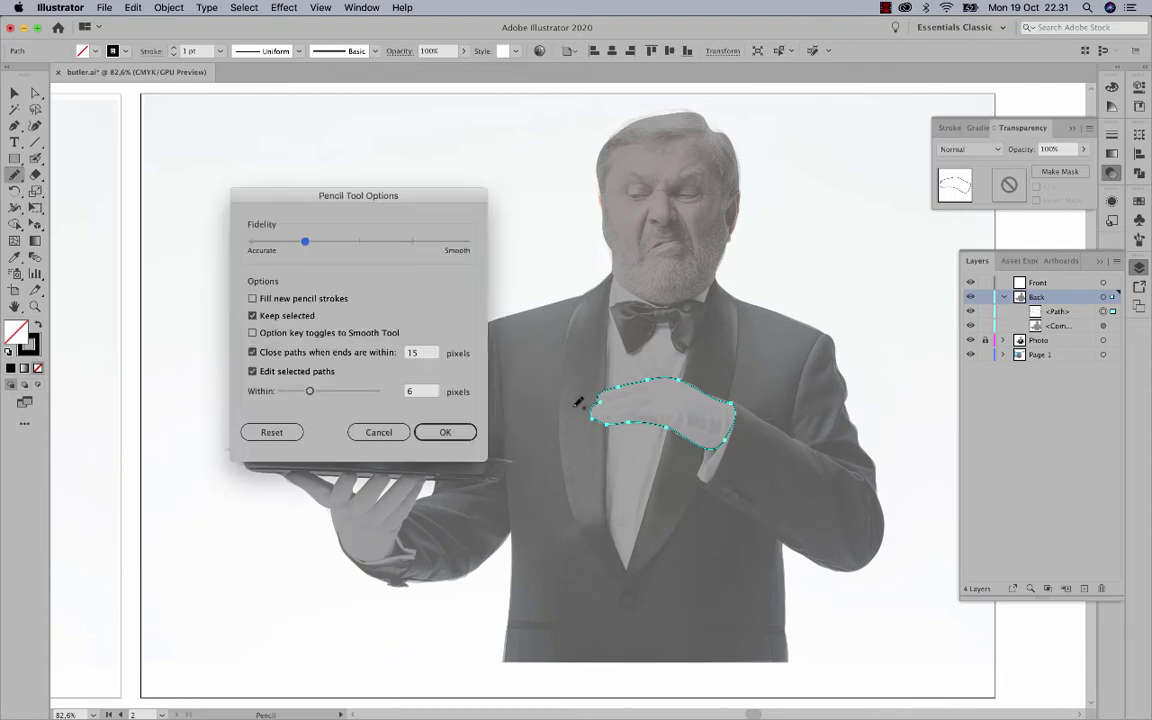
click(260, 243)
click(295, 247)
click(265, 244)
click(290, 247)
click(362, 434)
key(Delete)
mouse_move(731, 404)
mouse_down()
mouse_move(674, 378)
mouse_move(607, 389)
mouse_move(595, 411)
mouse_move(727, 441)
mouse_move(730, 402)
mouse_up()
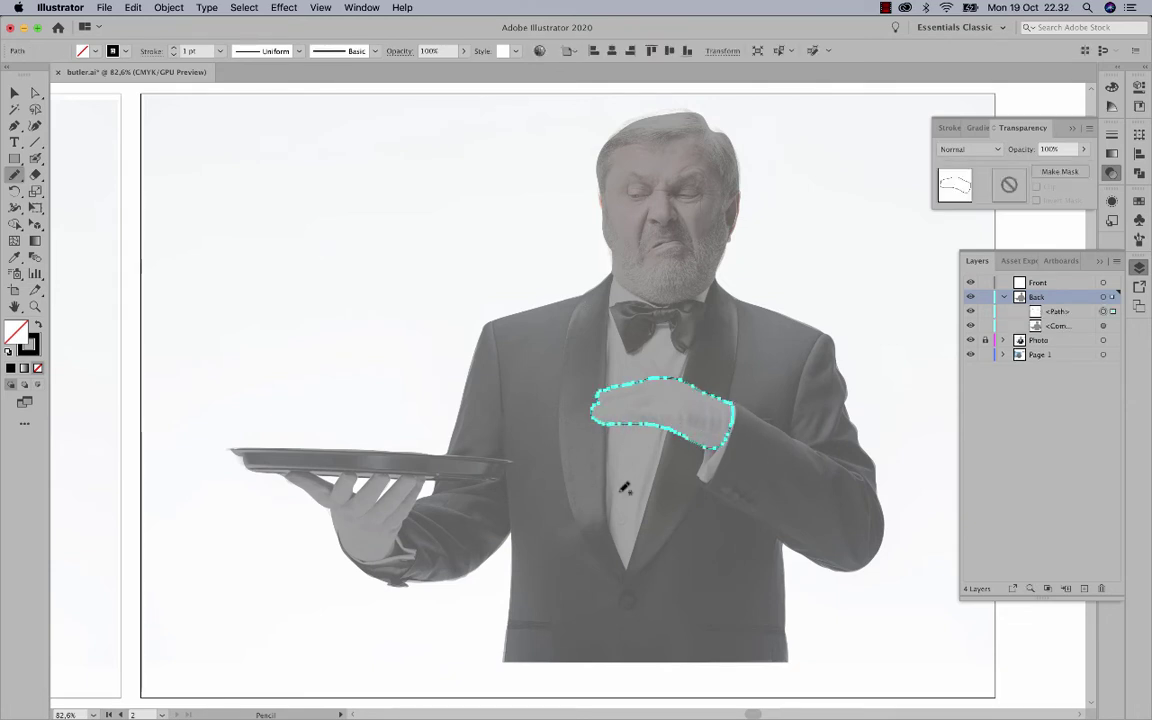
- Smooth the chest hand's outline along its lower and upper edges with the Smooth tool
click(21, 128)
drag(15, 174, 48, 208)
drag(677, 433, 693, 448)
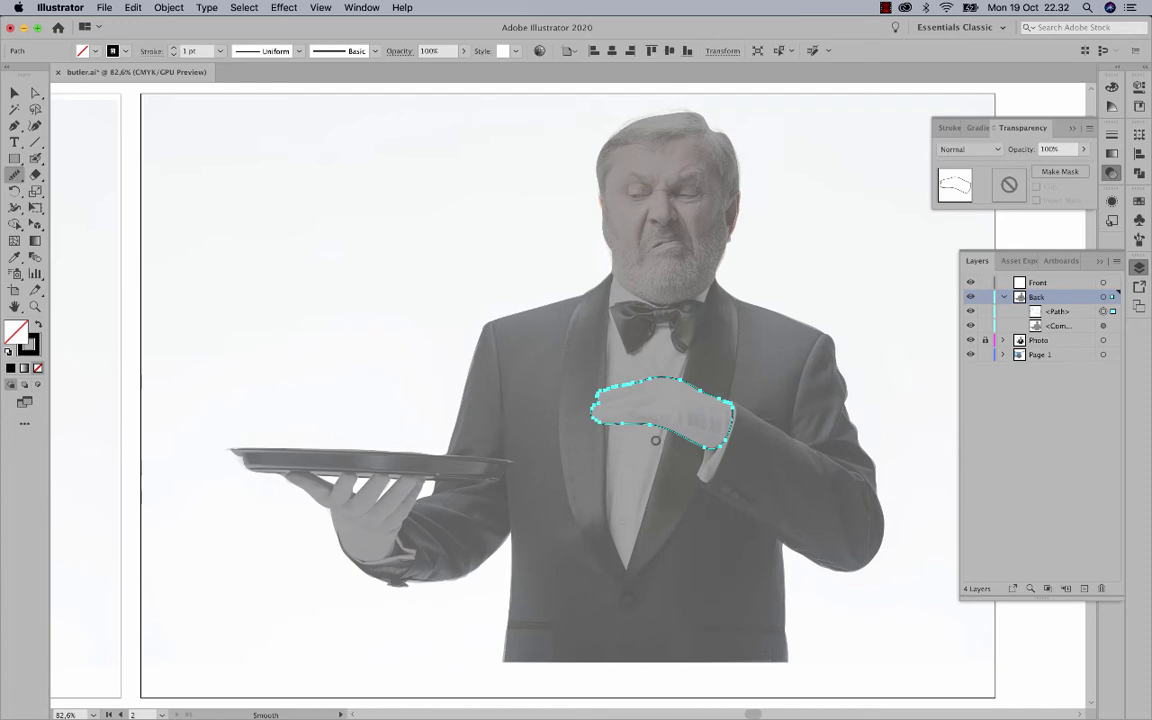
drag(643, 383, 599, 393)
- Simplify the chest hand's outline with an 87% curve setting and a 121° corner point angle threshold
click(166, 7)
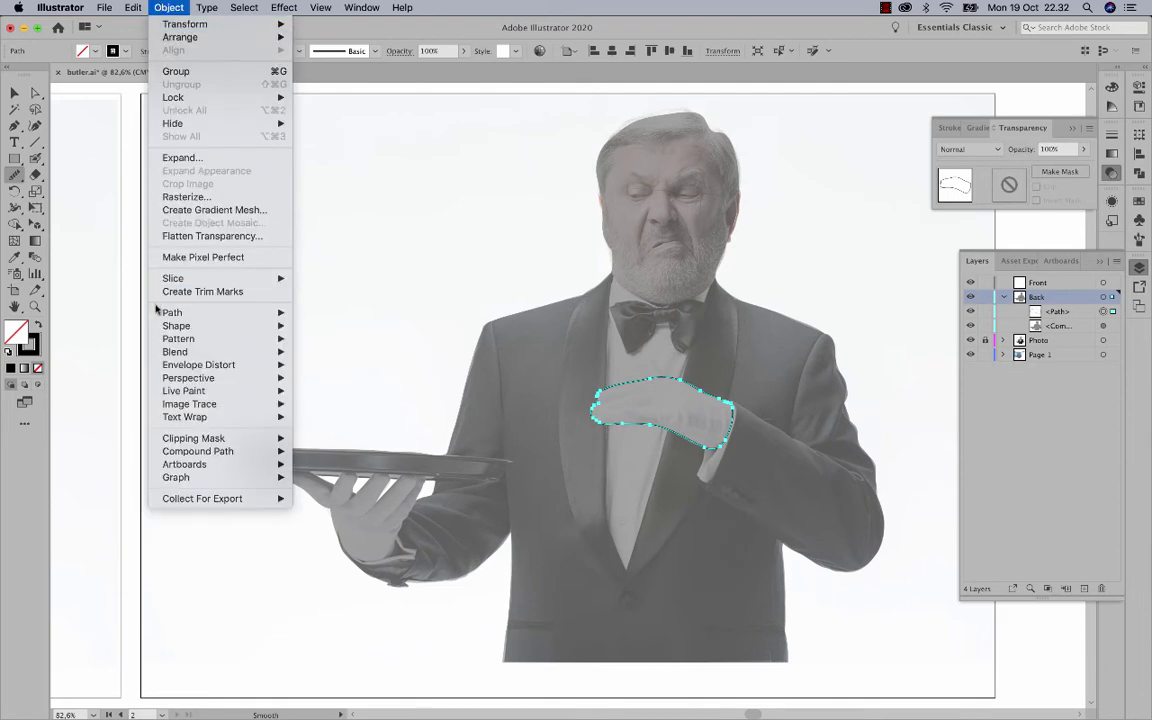
mouse_move(175, 312)
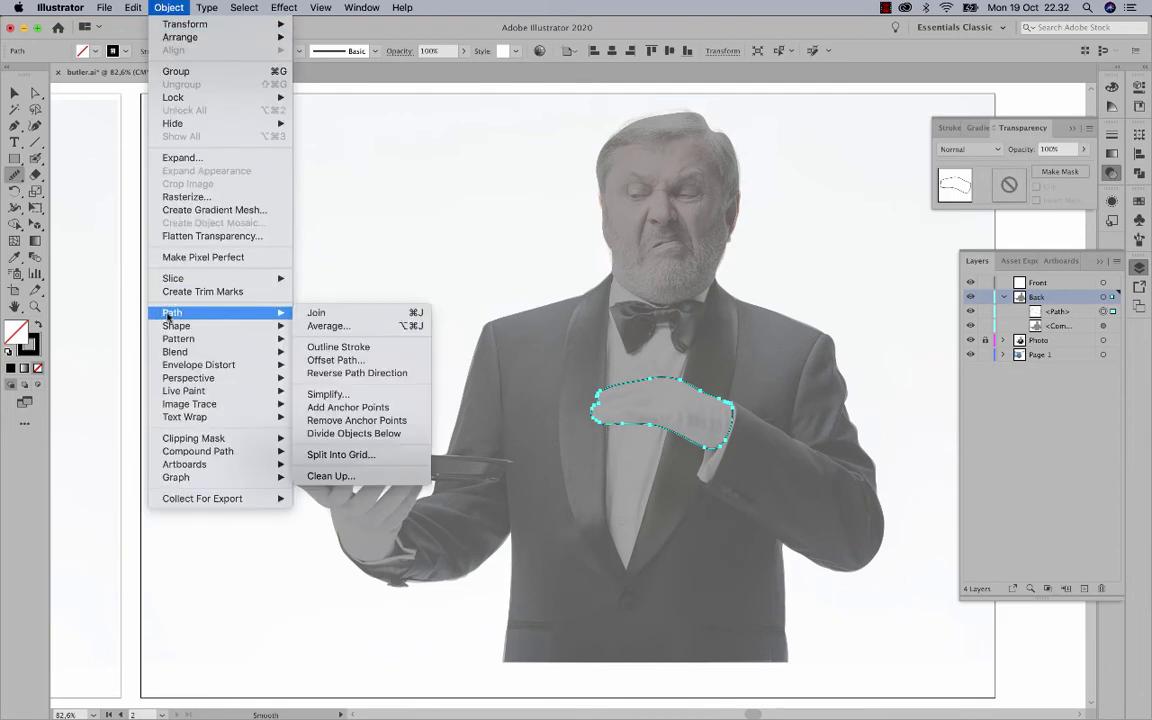
click(337, 395)
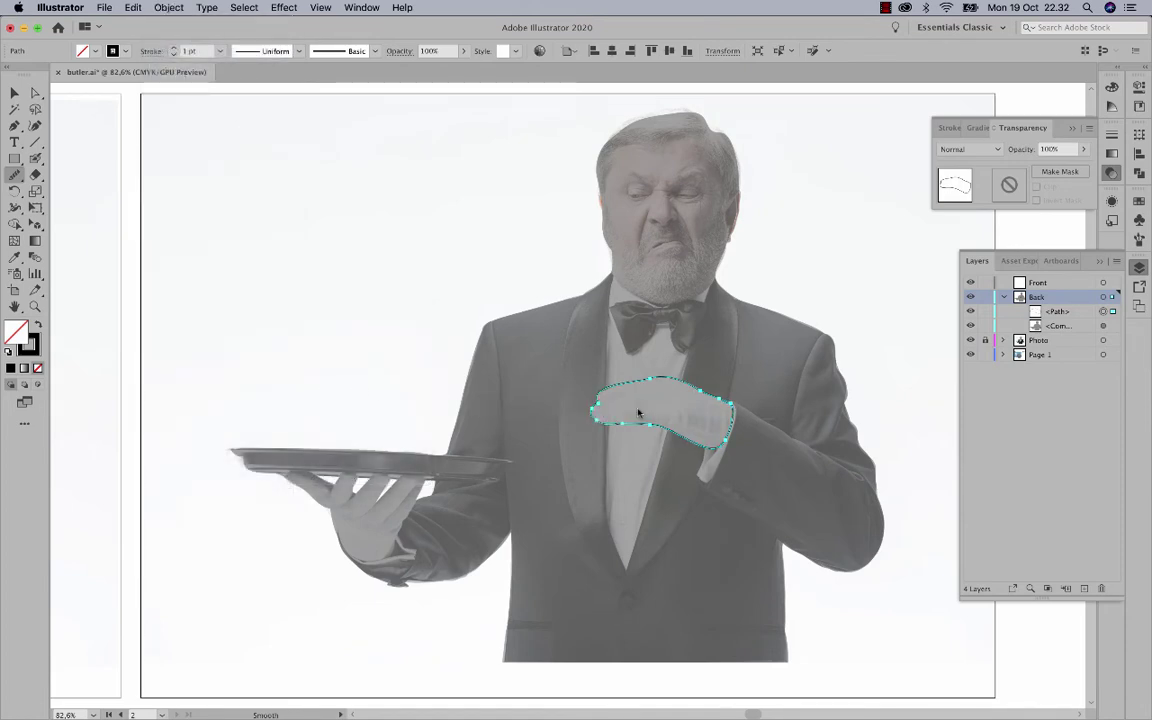
click(637, 410)
drag(997, 273, 882, 264)
mouse_move(925, 331)
mouse_down()
mouse_move(840, 333)
mouse_move(918, 331)
mouse_up()
mouse_move(937, 392)
mouse_down()
mouse_move(864, 394)
mouse_move(961, 393)
mouse_move(916, 395)
mouse_up()
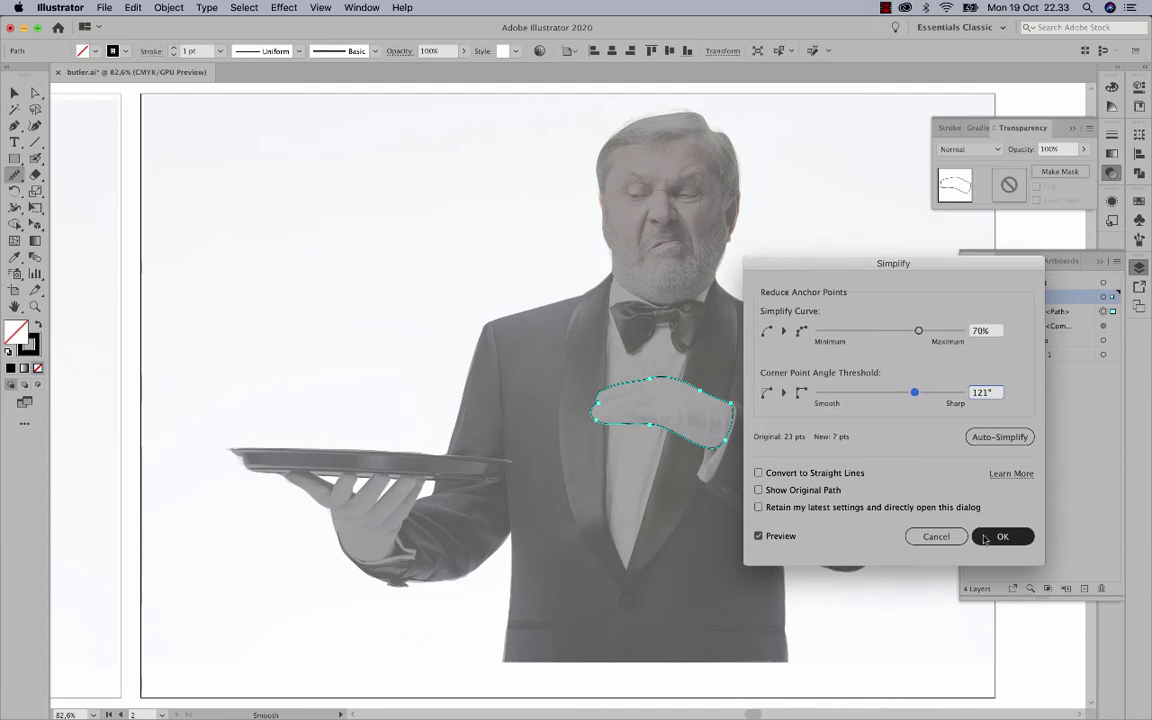
drag(918, 331, 942, 331)
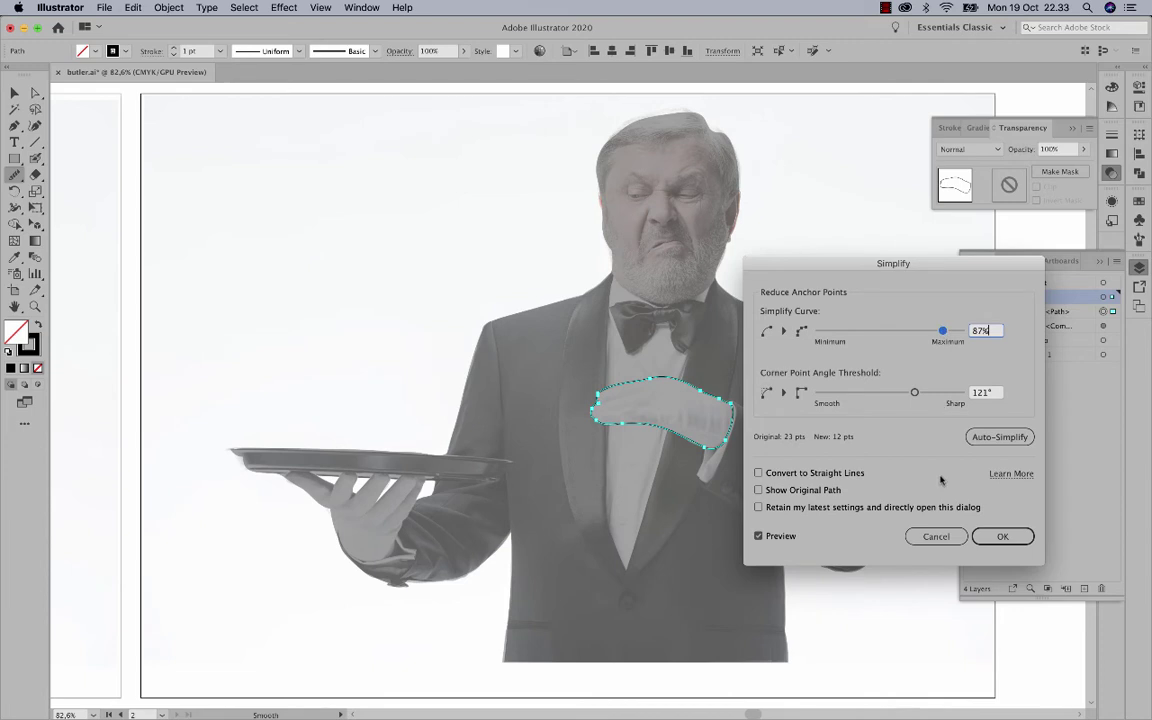
key(Return)
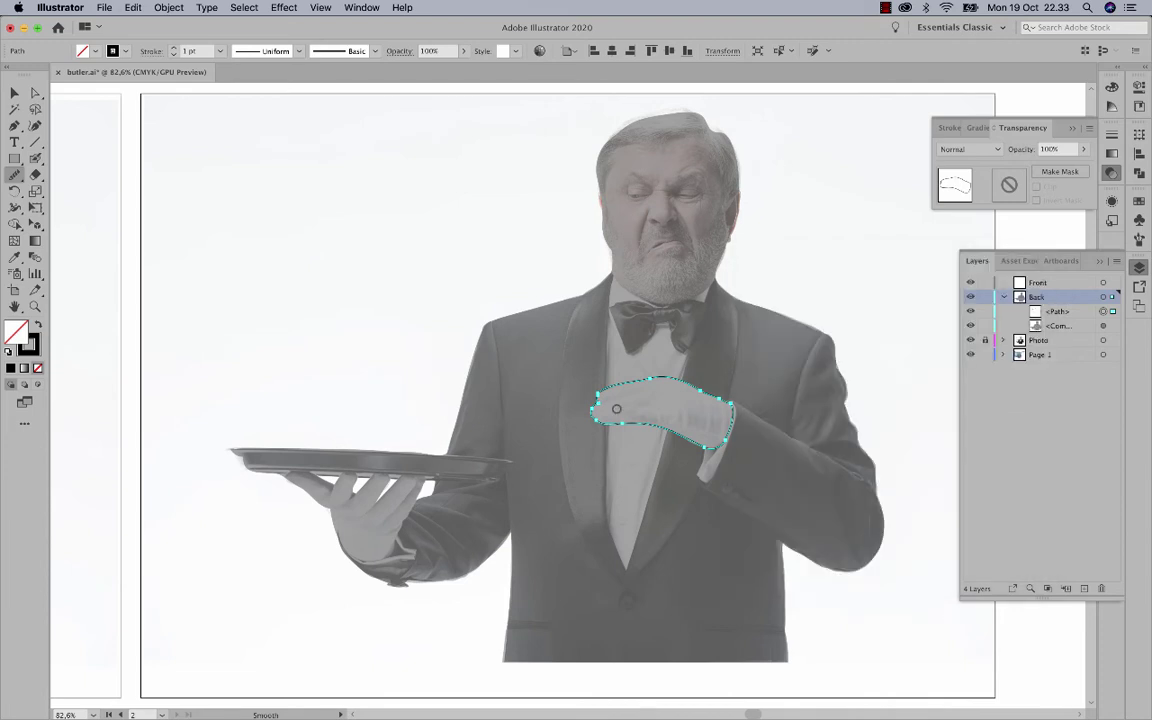
- Fill the chest hand's outline with a light grey from the grayscale swatches
click(15, 93)
click(270, 215)
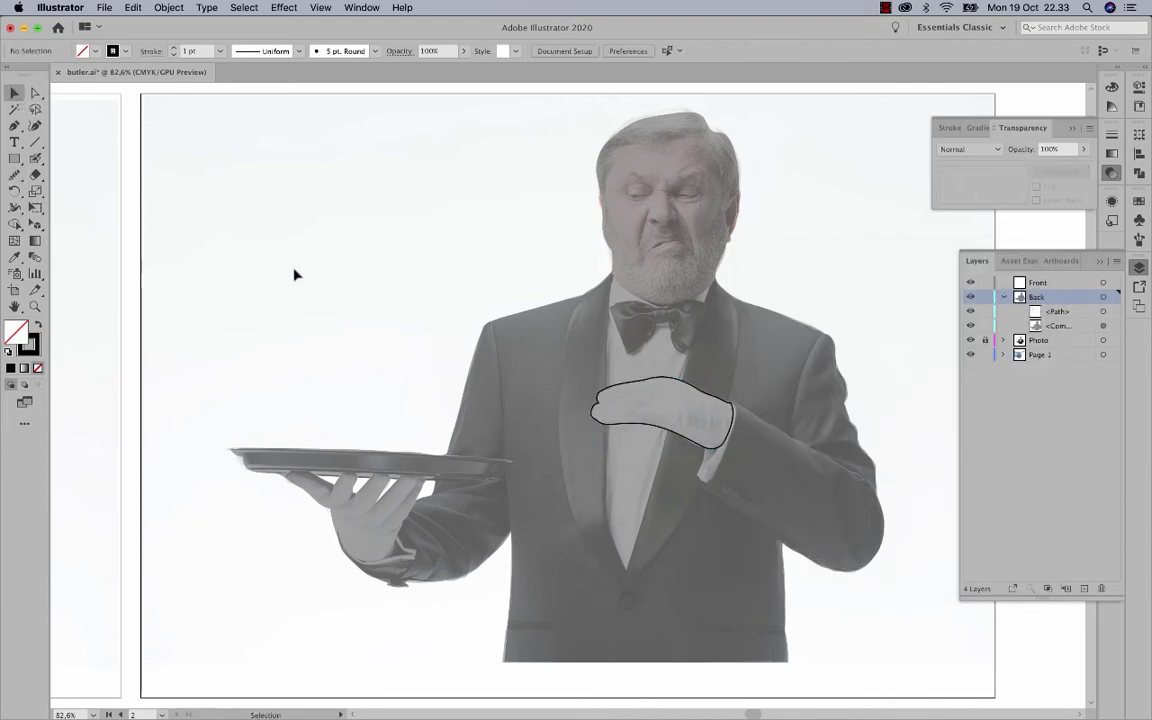
click(665, 381)
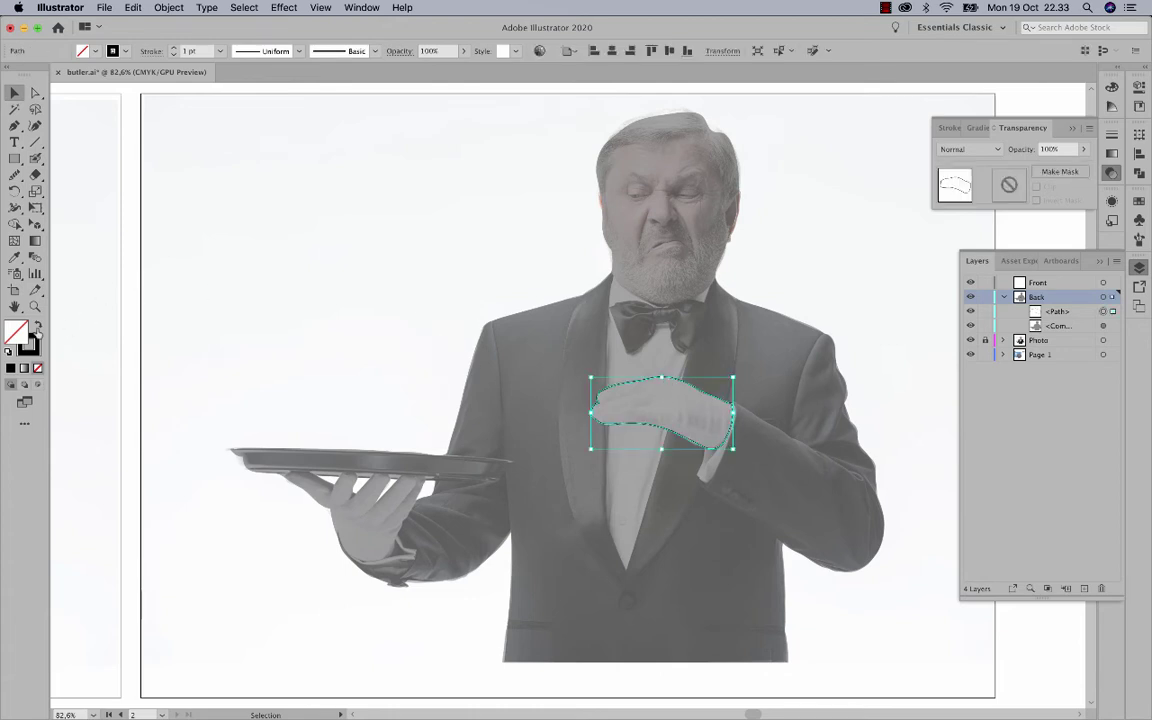
click(1139, 200)
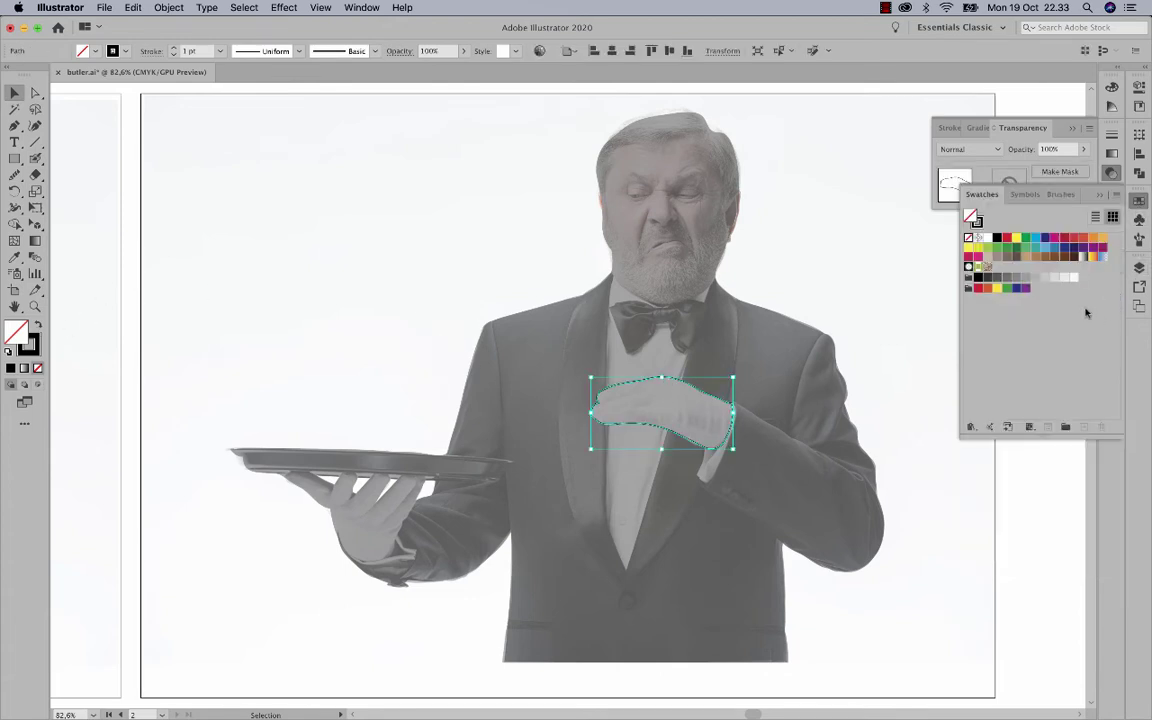
click(1045, 277)
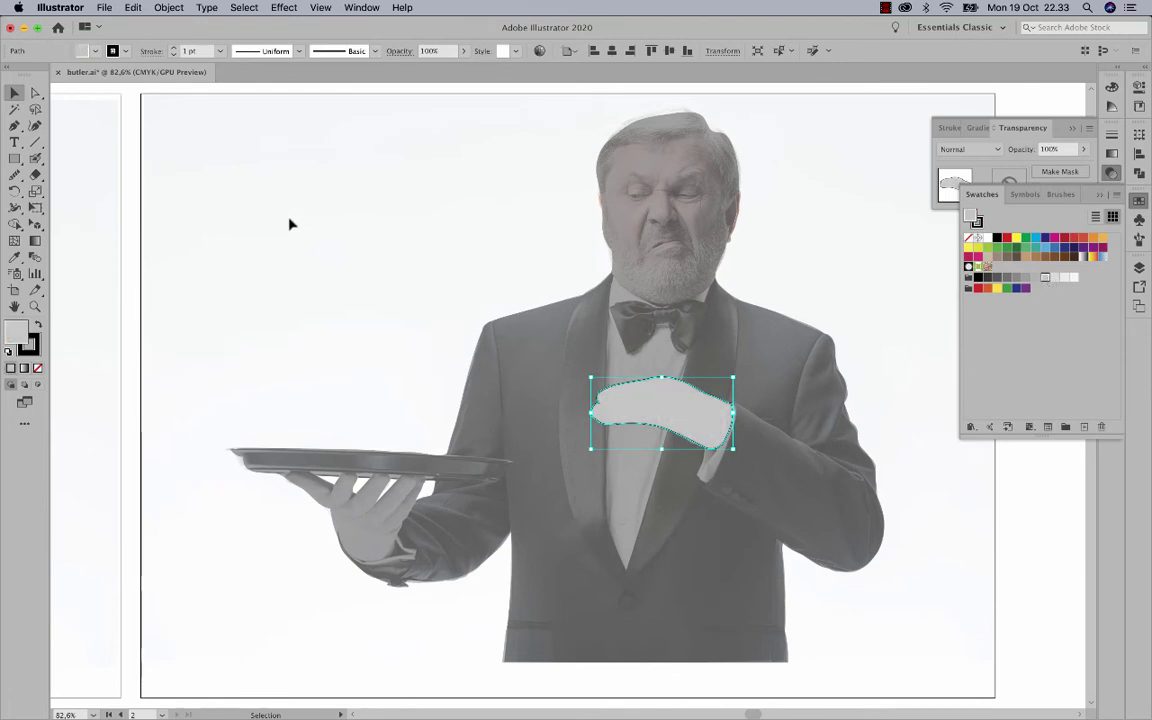
click(271, 317)
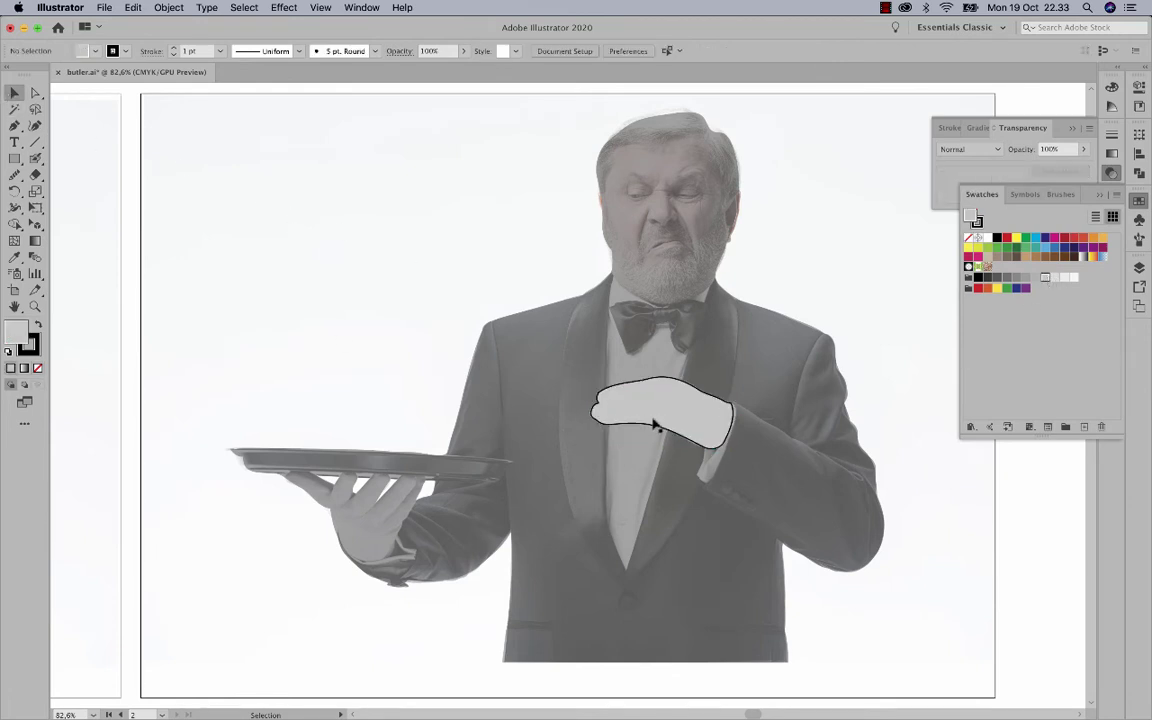
click(655, 425)
- Trace the hand under the tray as a closed path with the Pencil tool and copy the chest hand's light grey fill to it
key(n)
mouse_move(290, 473)
mouse_down()
mouse_move(315, 470)
mouse_move(380, 497)
mouse_move(427, 478)
mouse_move(398, 526)
mouse_move(290, 473)
mouse_move(380, 470)
mouse_up()
key(v)
click(335, 510)
key(i)
click(640, 408)
key(v)
click(280, 400)
key(z)
double_click(14, 175)
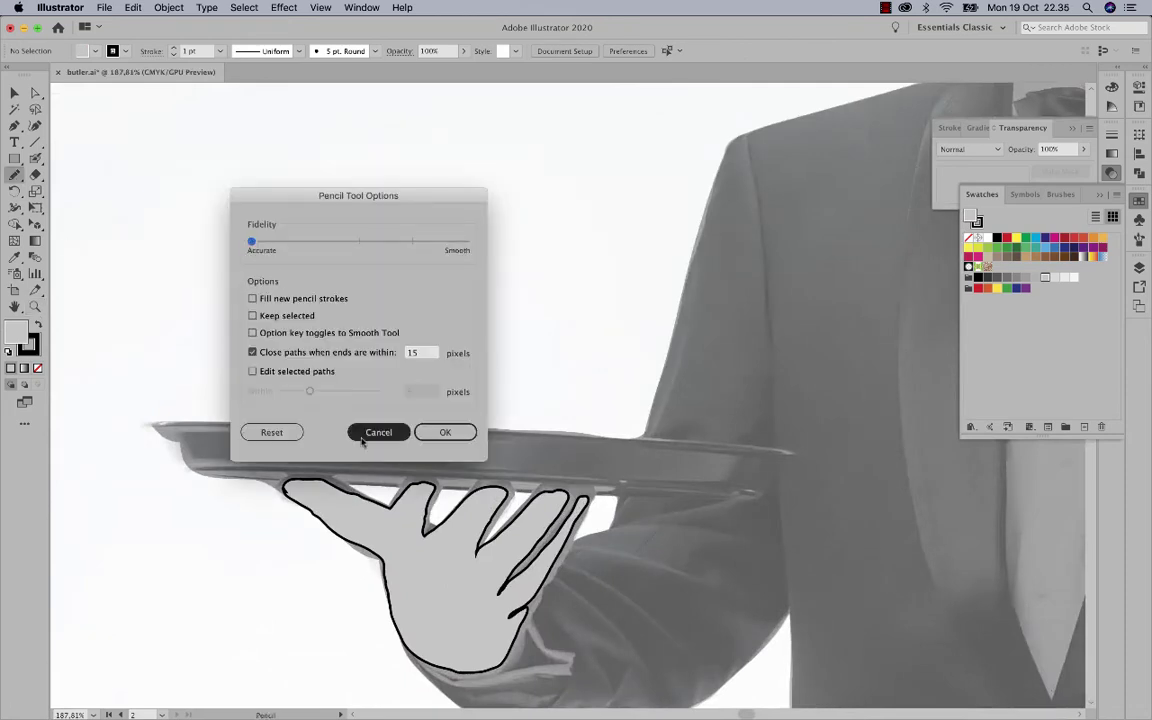
click(378, 432)
- Simplify the tray hand's outline with a 24% curve setting and a 180° corner point angle threshold
key(v)
click(430, 560)
click(169, 7)
mouse_move(250, 312)
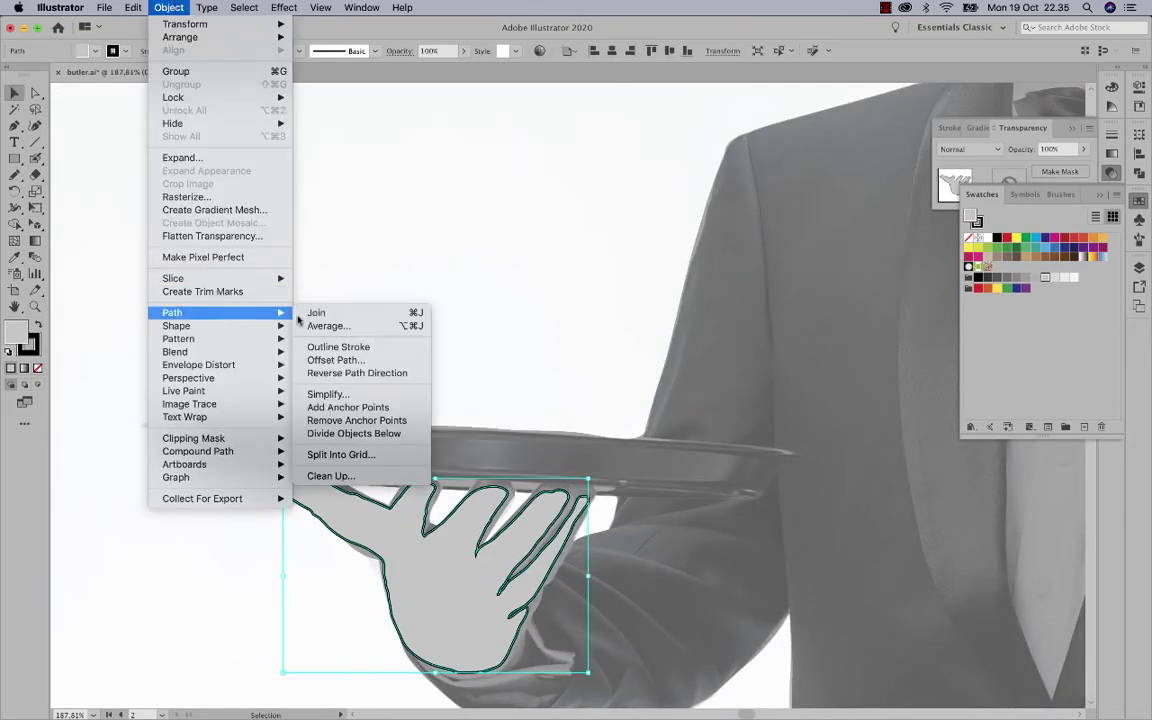
click(334, 395)
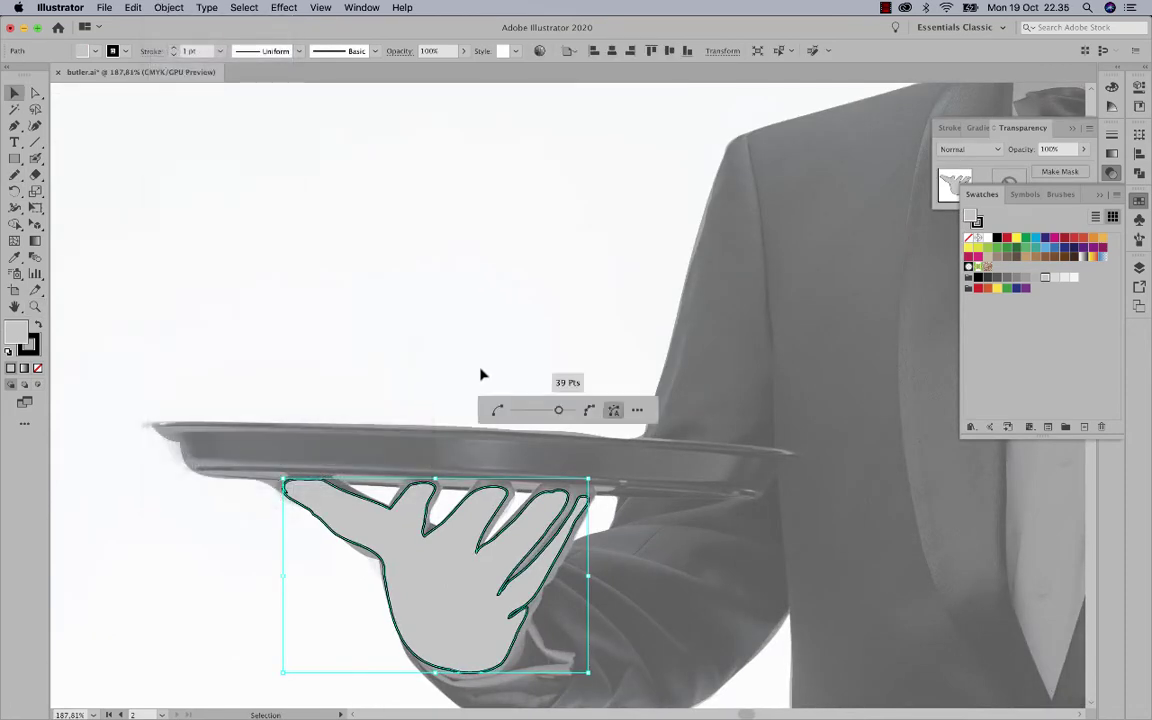
click(637, 410)
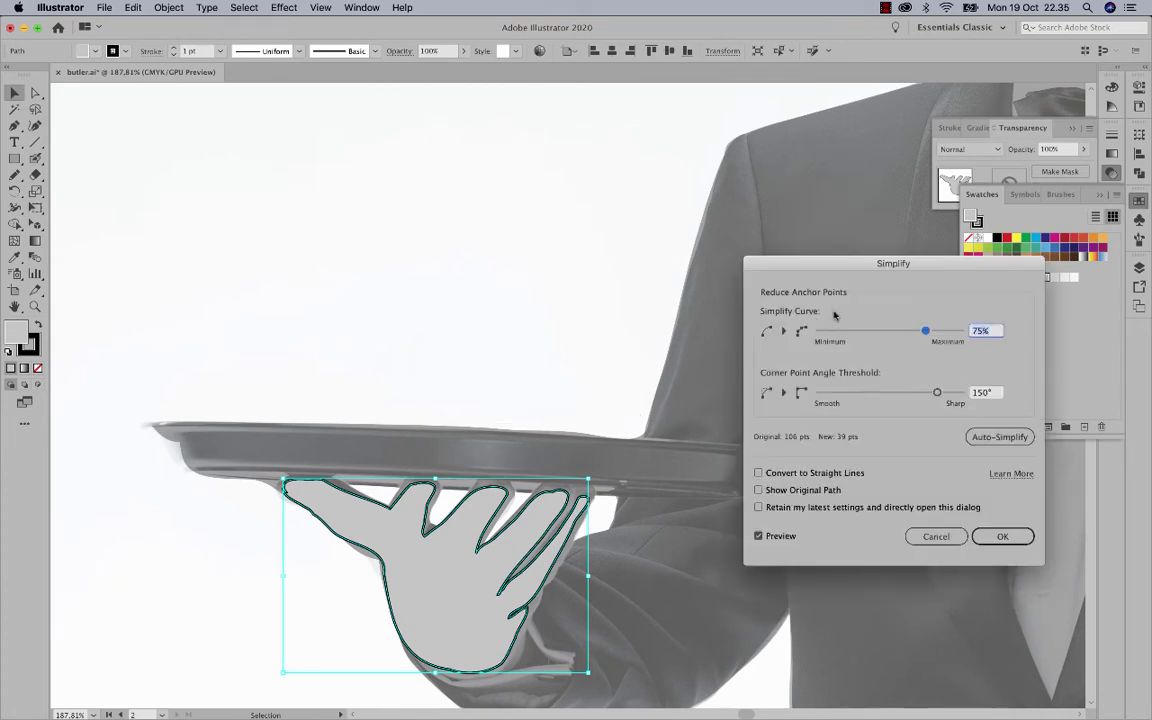
drag(925, 332, 869, 334)
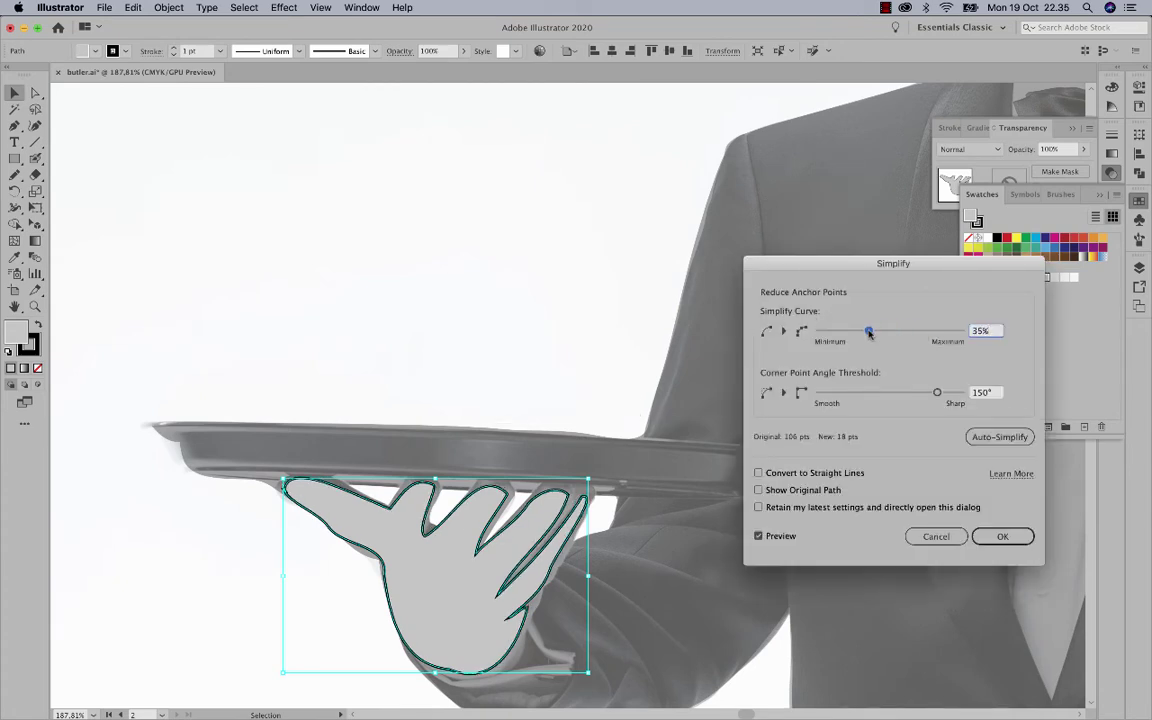
mouse_move(873, 334)
mouse_down()
mouse_move(915, 332)
mouse_move(822, 334)
mouse_move(858, 331)
mouse_up()
drag(937, 392, 884, 397)
drag(908, 397, 966, 397)
mouse_move(859, 331)
mouse_down()
mouse_move(890, 330)
mouse_move(853, 339)
mouse_up()
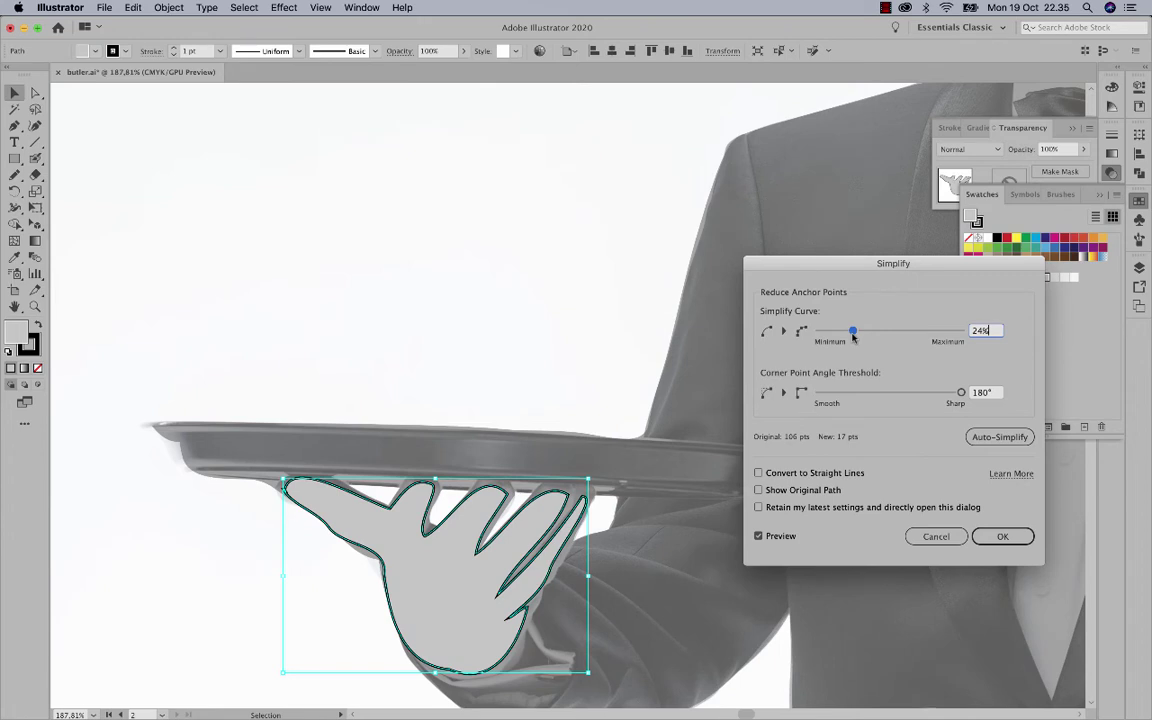
click(1002, 536)
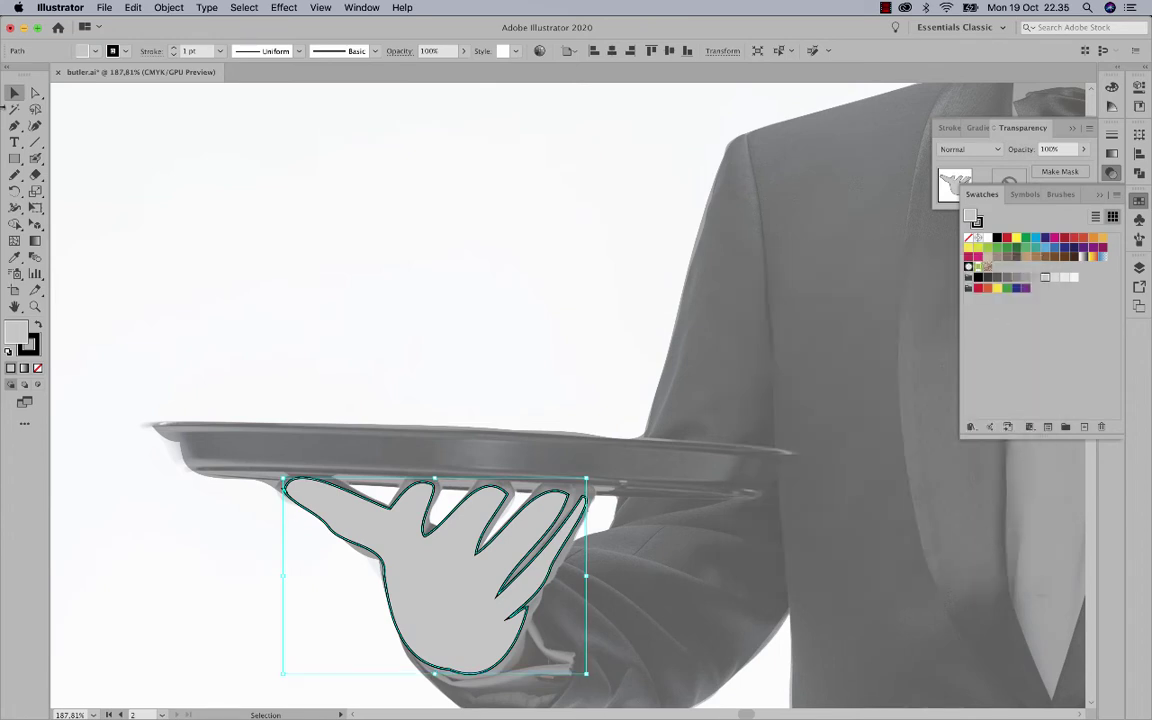
- Reshape the lower edge of the tray hand's outermost finger with the Curvature tool to match the photo
click(35, 125)
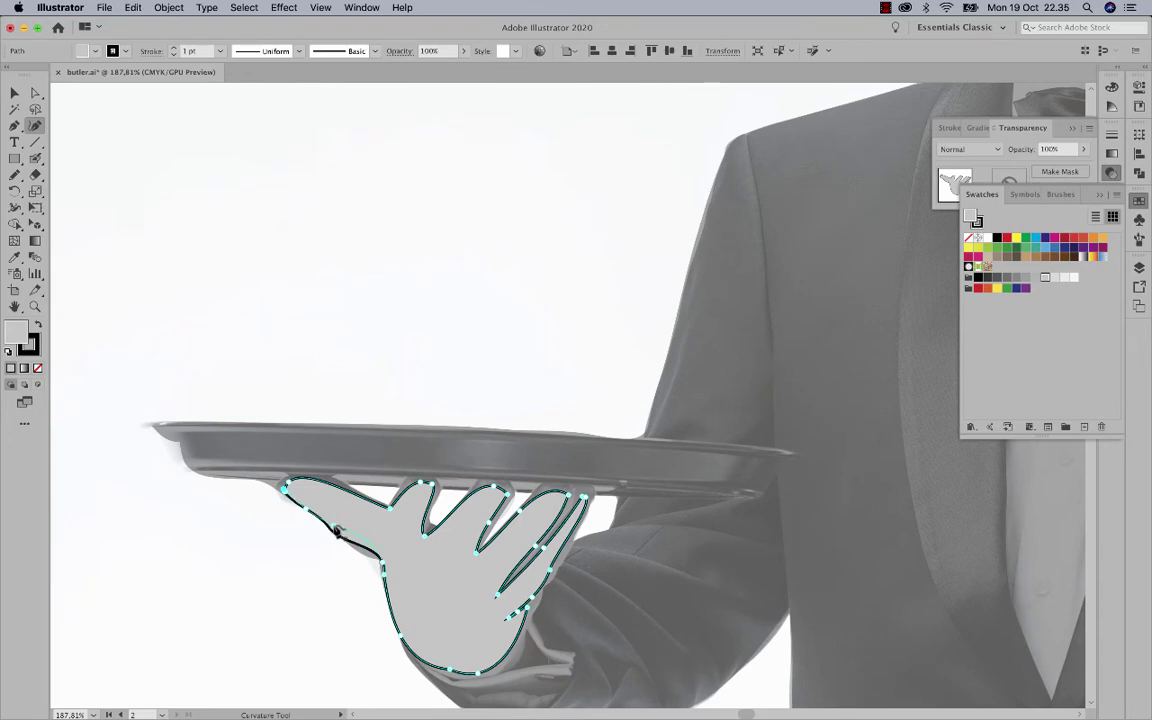
click(330, 518)
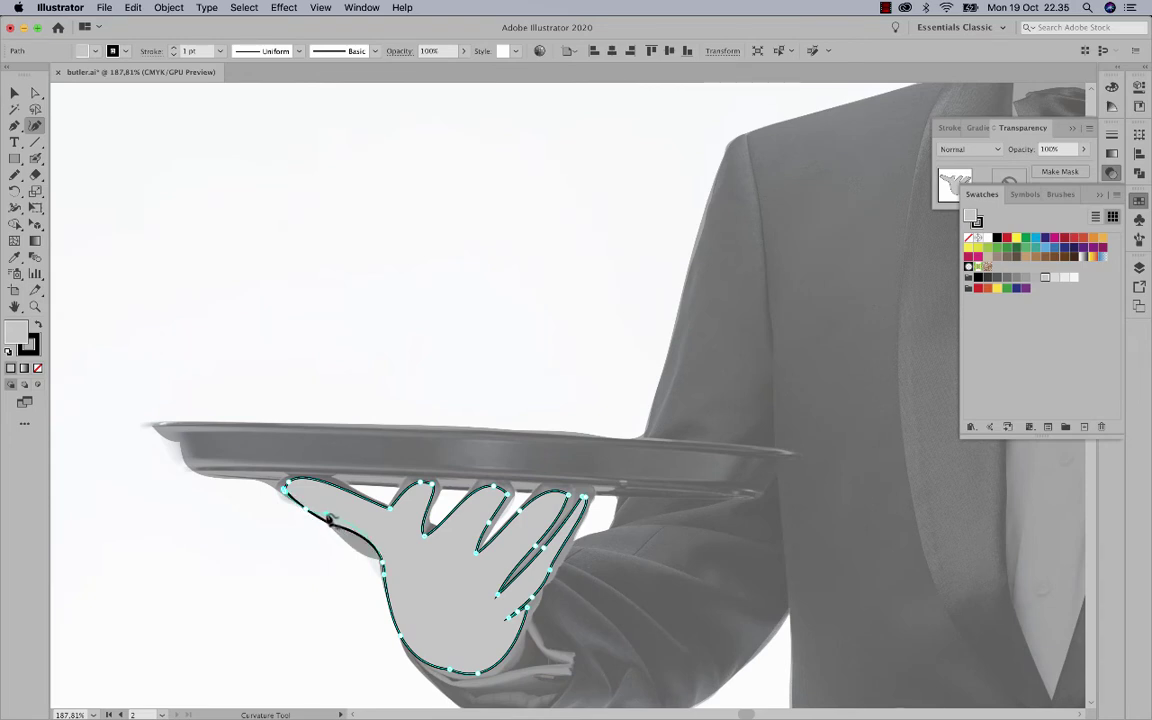
drag(358, 532, 353, 546)
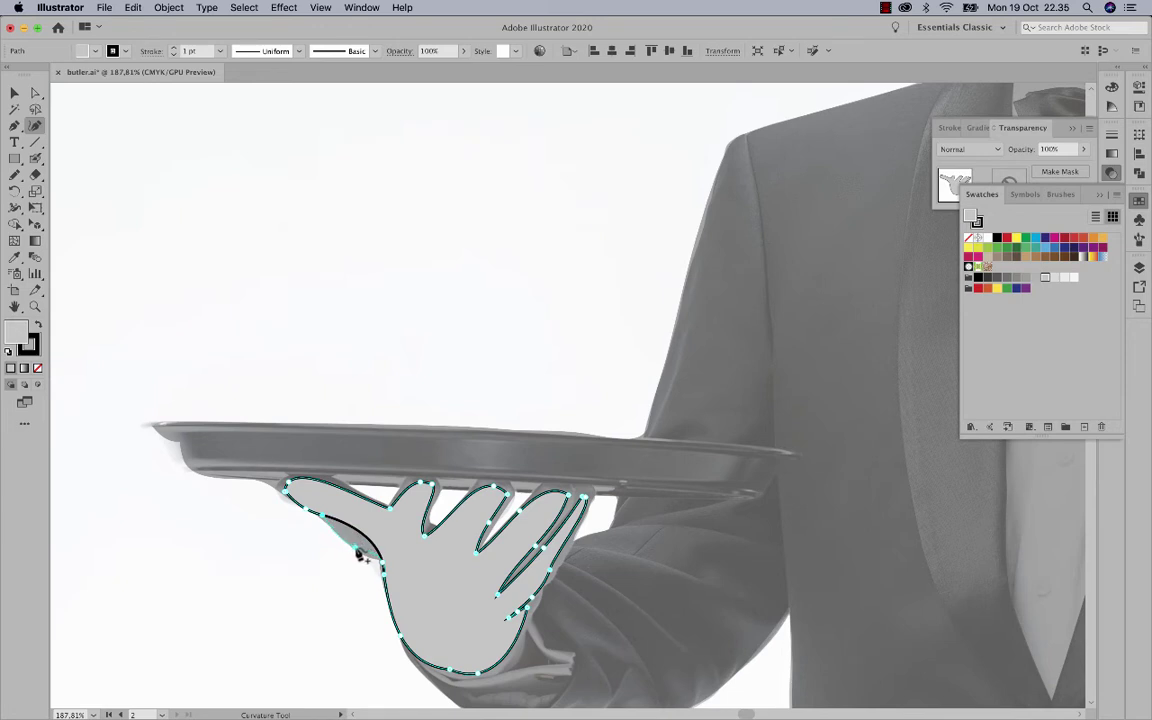
drag(367, 553, 368, 551)
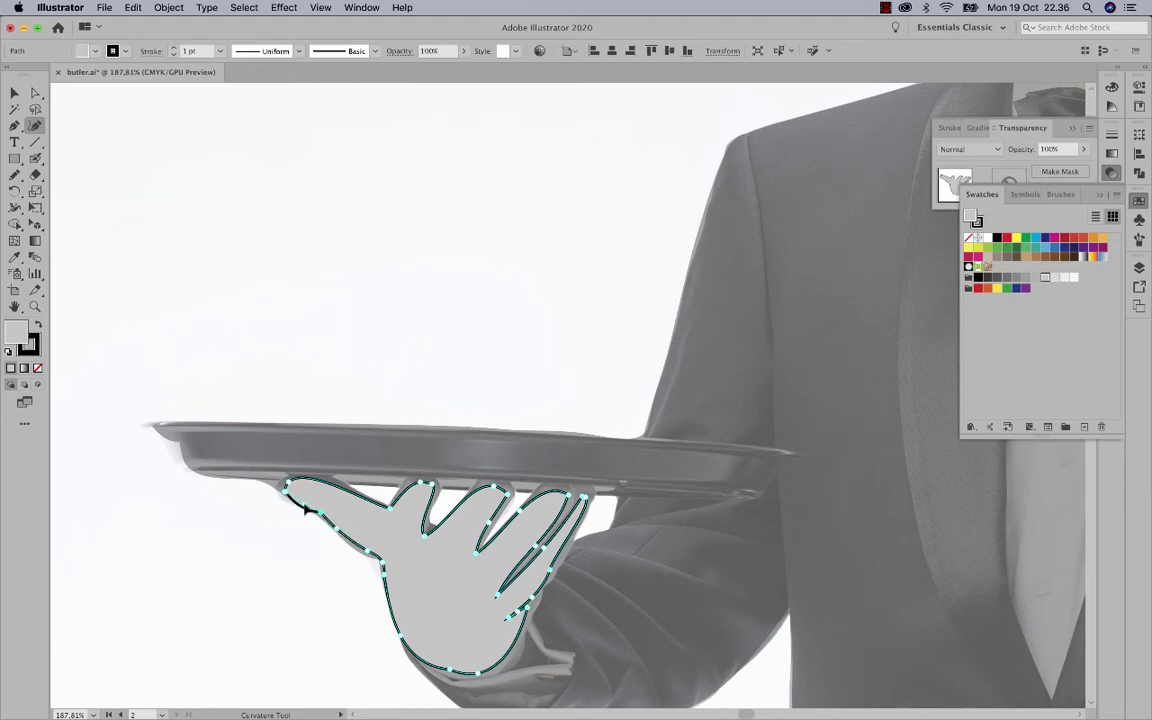
- Adjust the anchor points along the outer palm edge of the tray hand, below the outermost finger
drag(400, 635, 413, 647)
drag(384, 576, 396, 600)
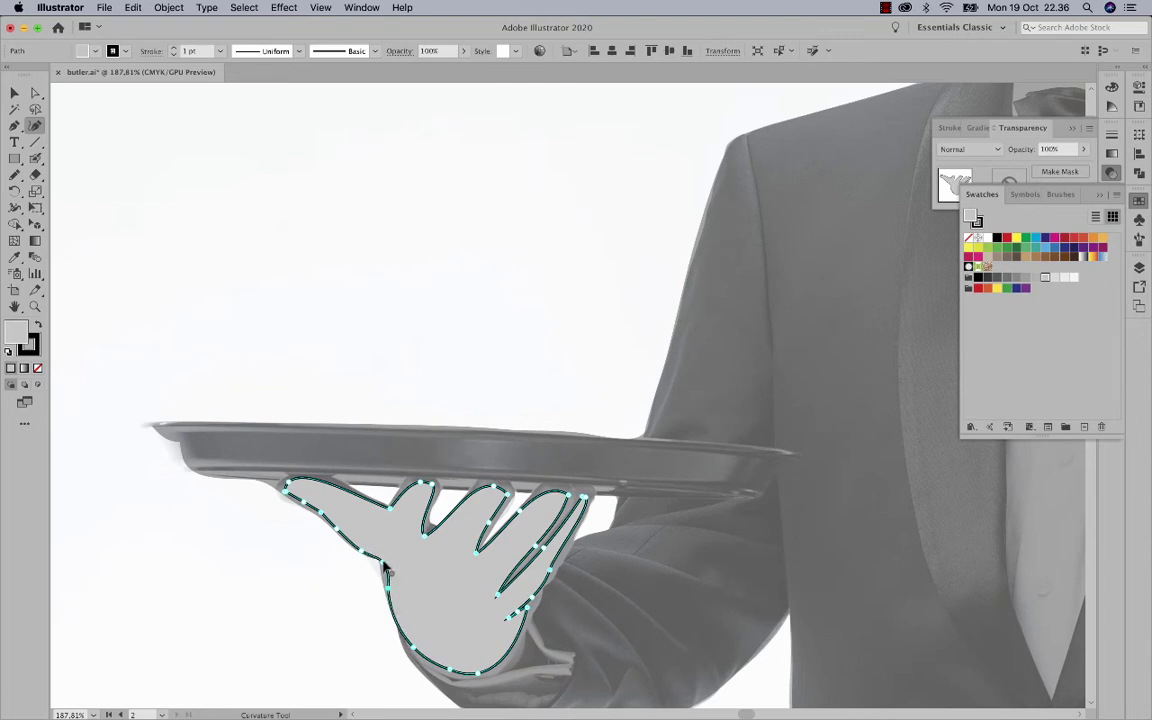
key(p)
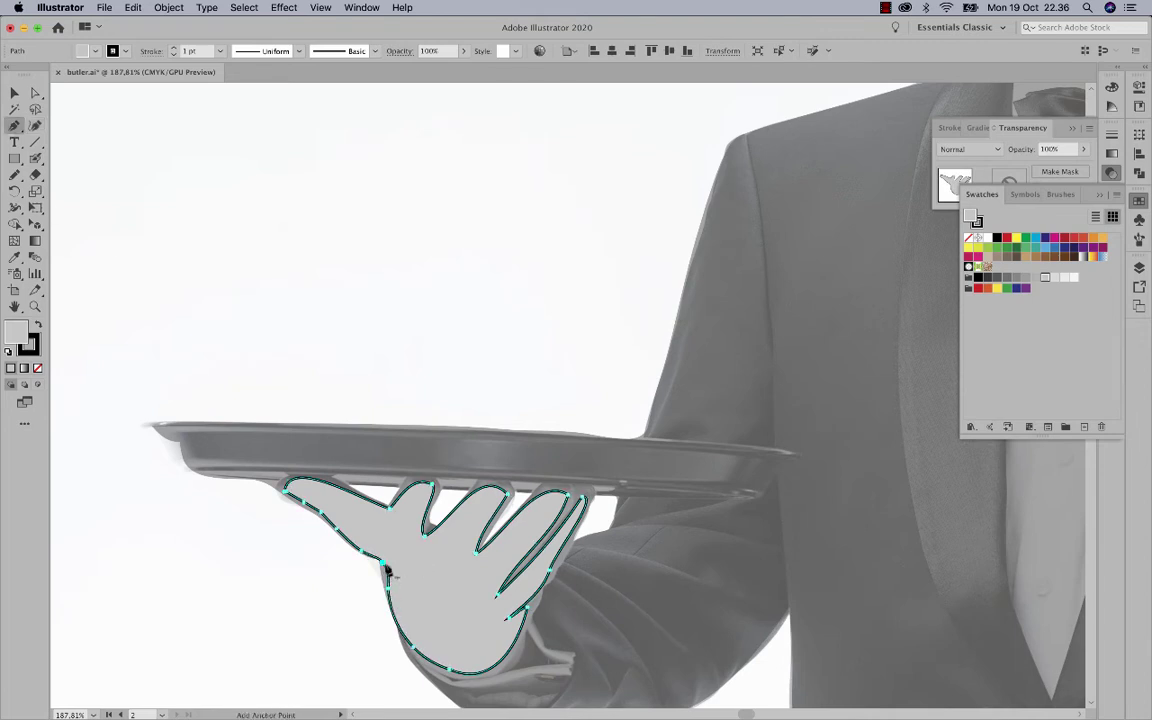
key(a)
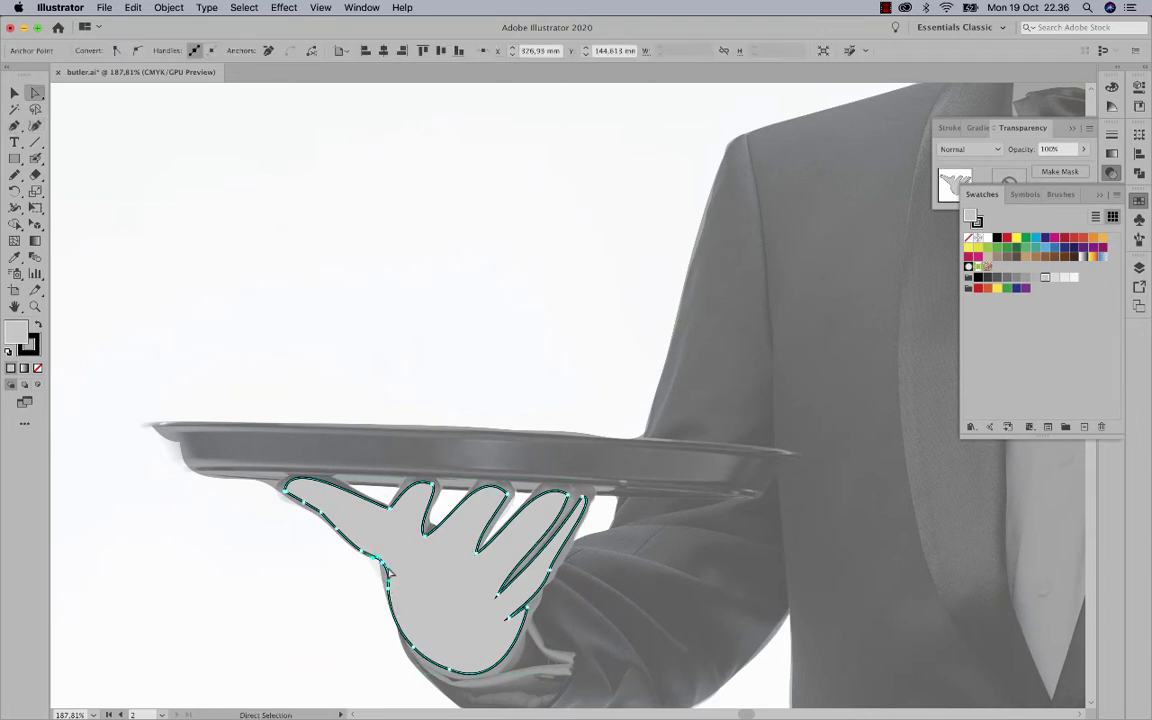
key(p)
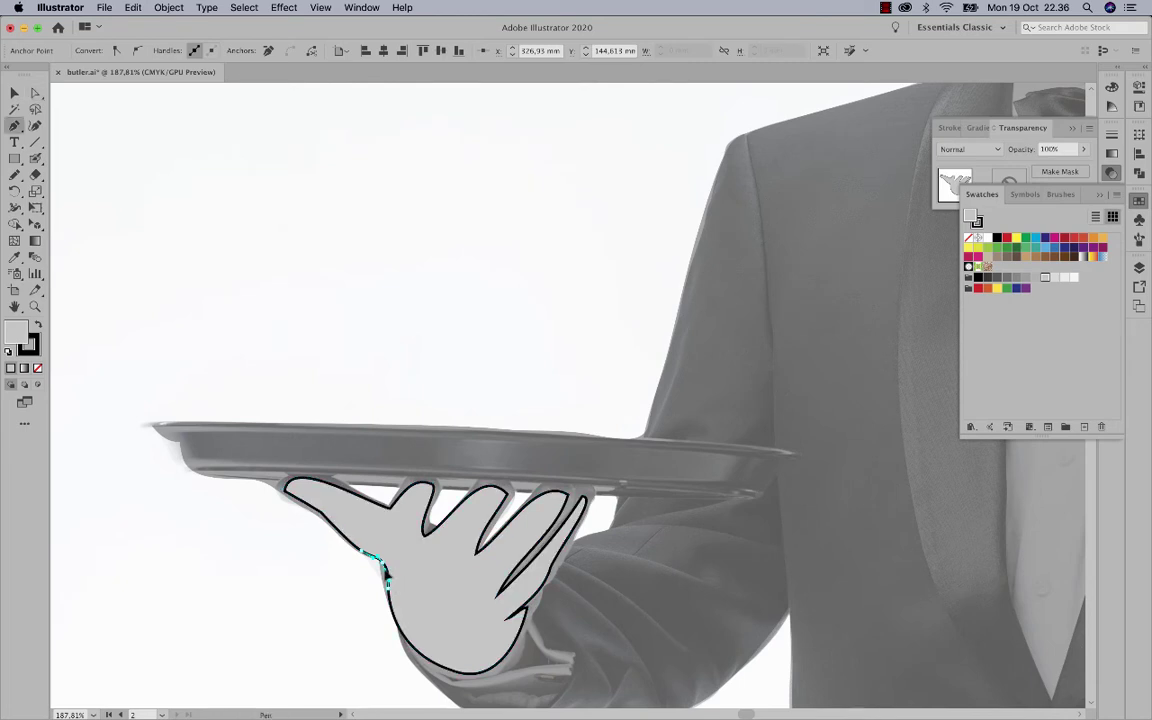
key(a)
click(352, 629)
- Remove the chest hand's fill and draw the curved thumb line inside it with the Pen tool, ending at the lower outline
scroll(831, 337, right, 10)
scroll(831, 337, up, 5)
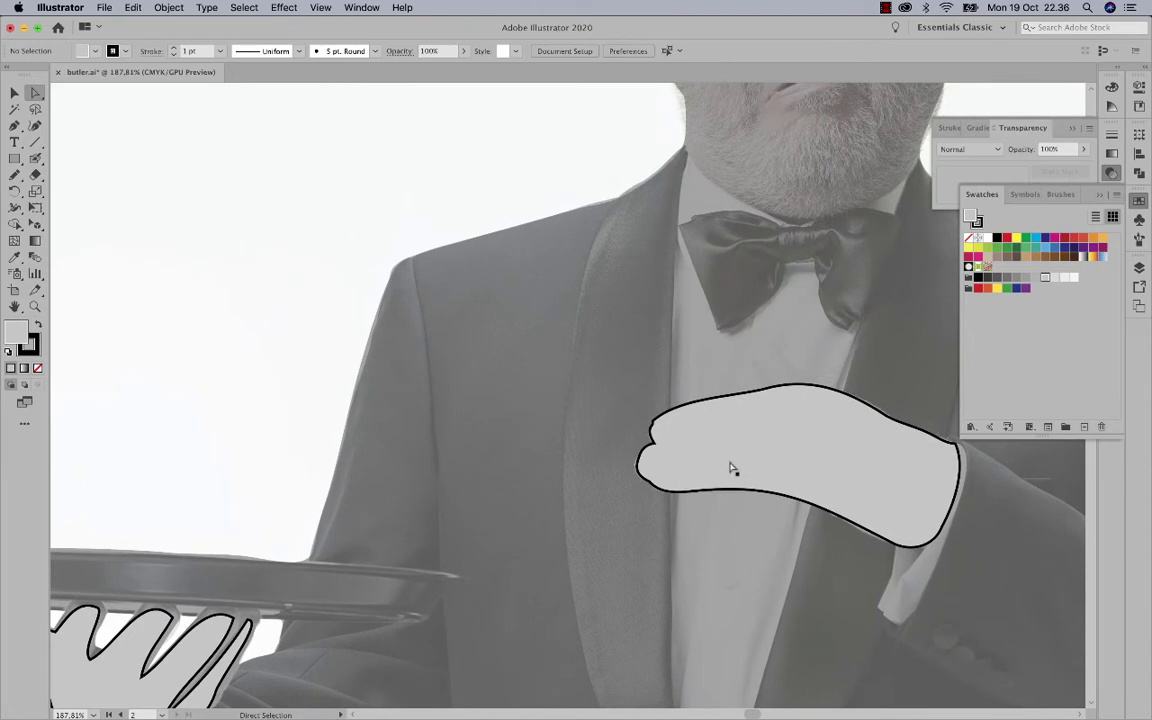
scroll(717, 473, down, 3)
click(718, 410)
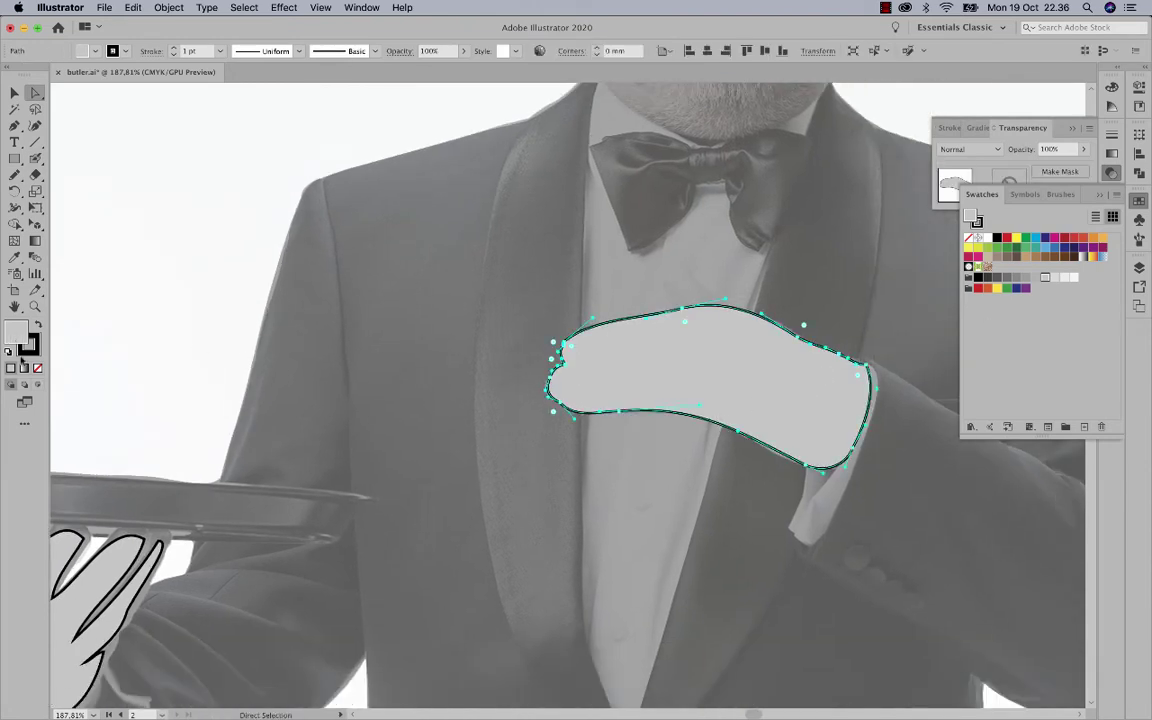
key(slash)
key(p)
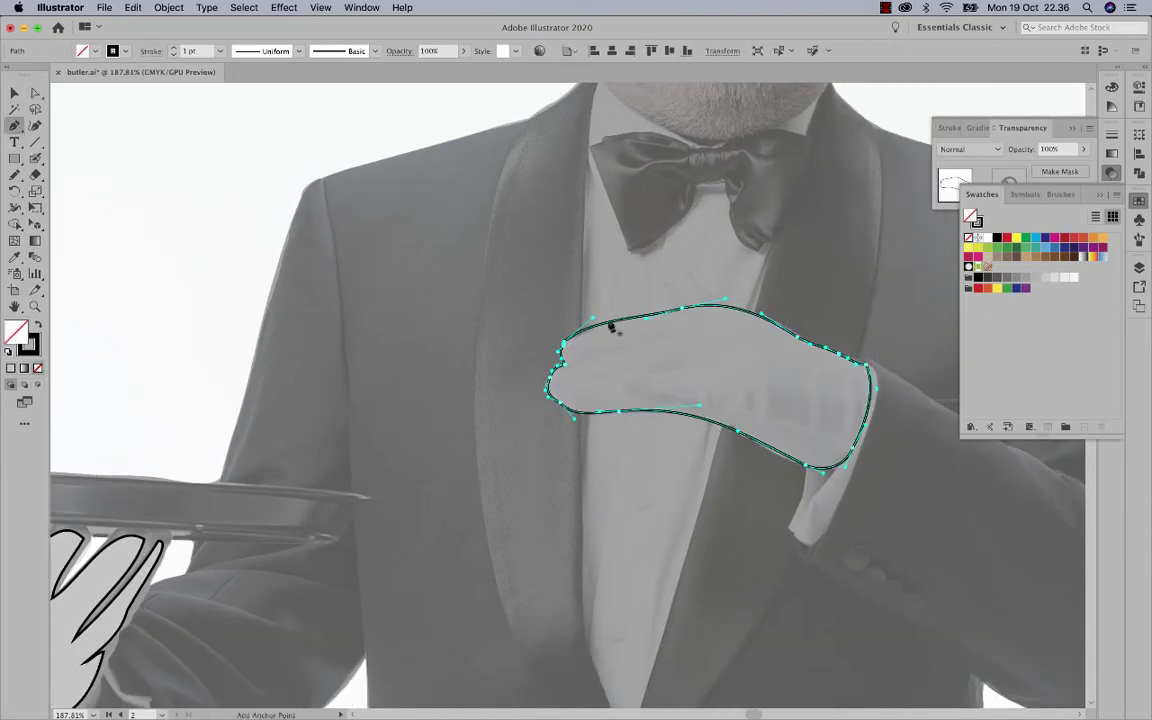
click(750, 387)
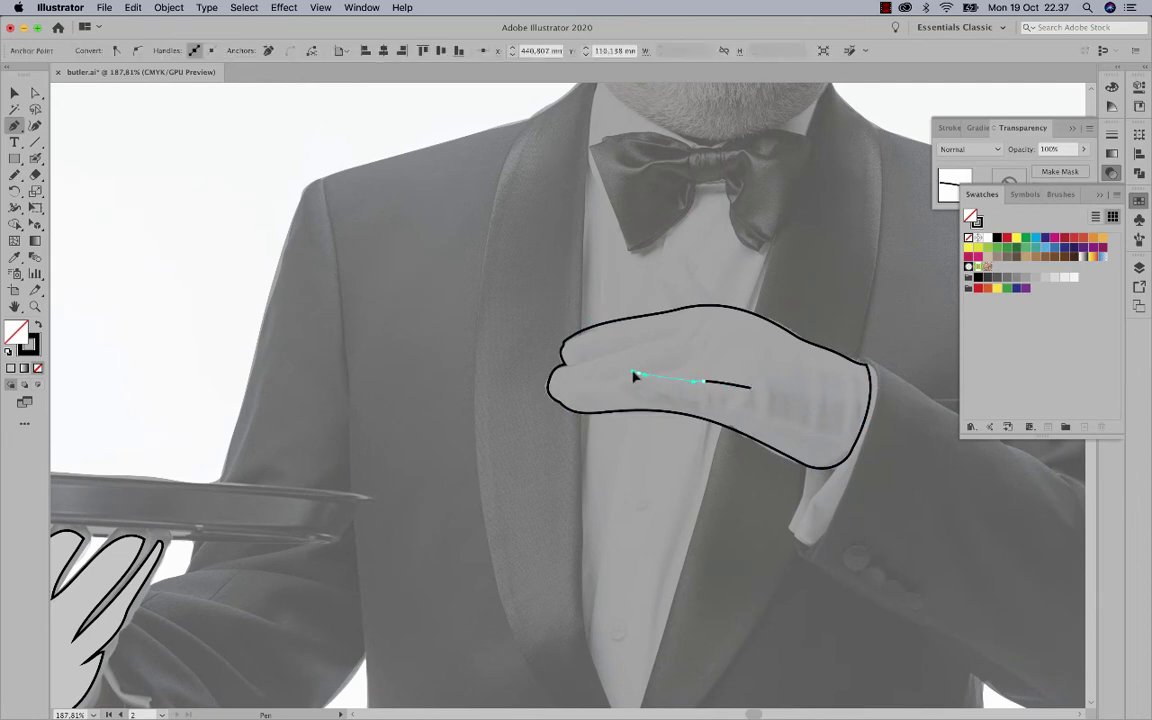
drag(618, 381, 708, 424)
- Restore the chest hand's light grey fill by sampling the tray hand with the Eyedropper, and deselect it
click(14, 92)
click(761, 360)
click(14, 257)
click(124, 597)
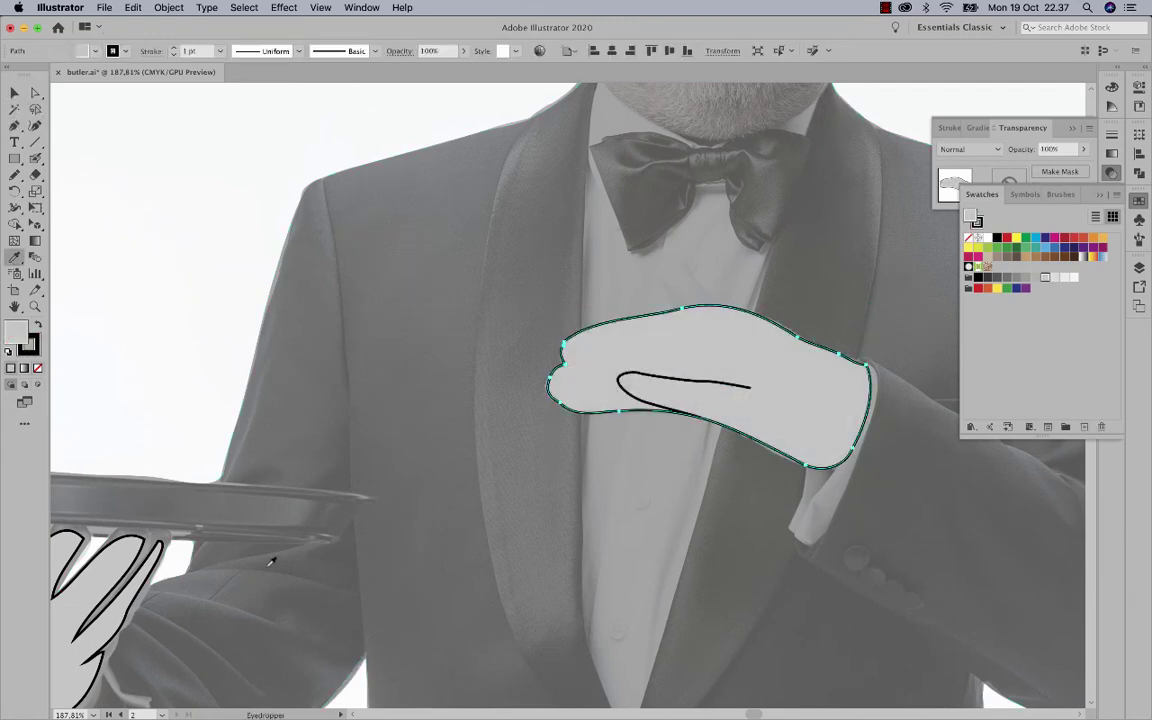
click(14, 92)
click(198, 165)
- Select the chest hand's outline and remove its fill to reveal the photo underneath
key(super+minus)
key(super+minus)
key(super+minus)
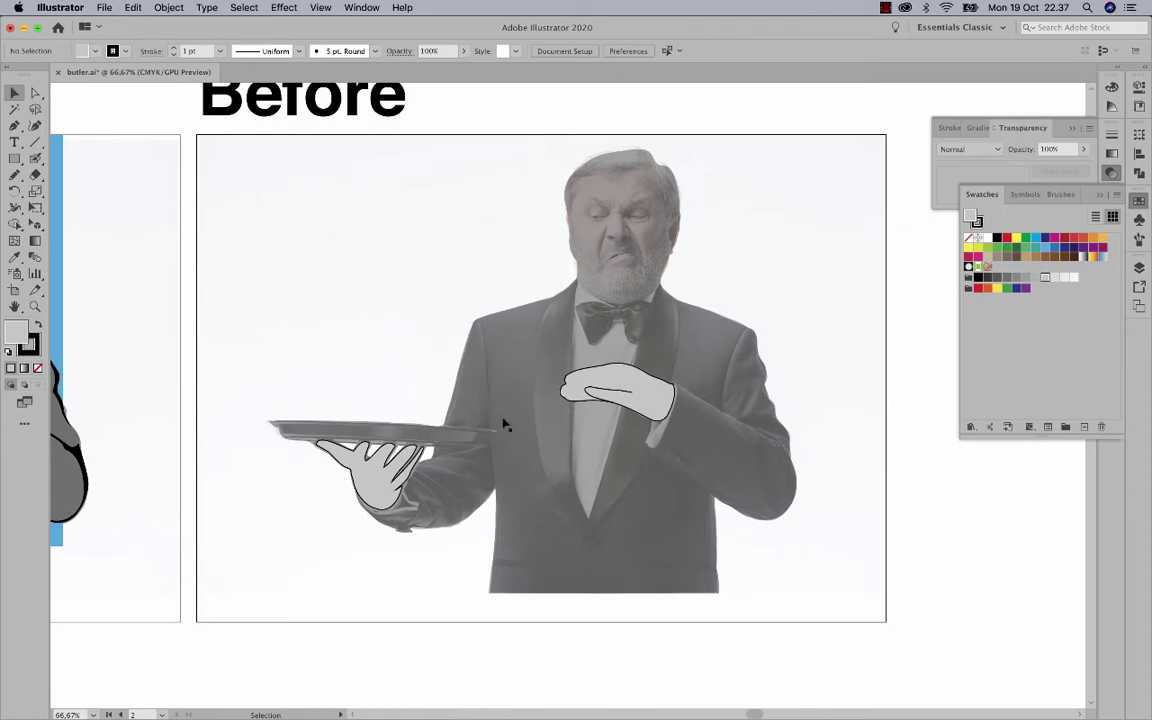
click(35, 306)
drag(550, 350, 640, 352)
click(14, 92)
click(690, 425)
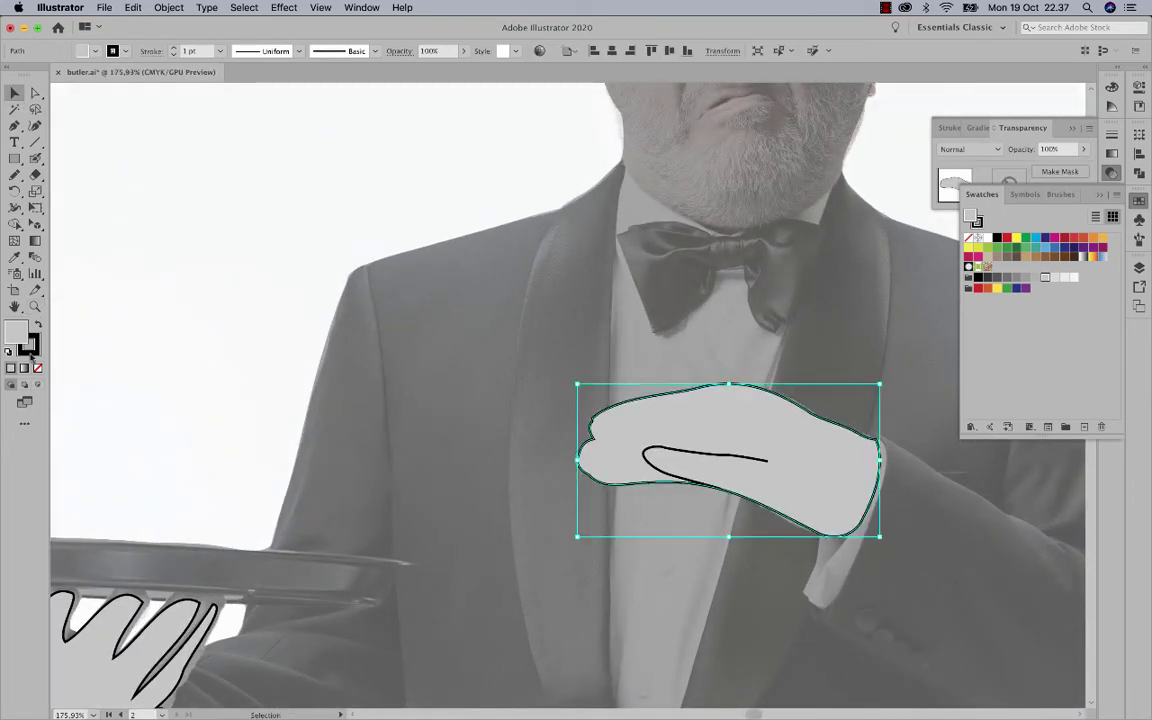
key(slash)
- Draw the dividing line between the chest hand's upper fingers with the Pen tool, ending at the notch between the fingertips
key(p)
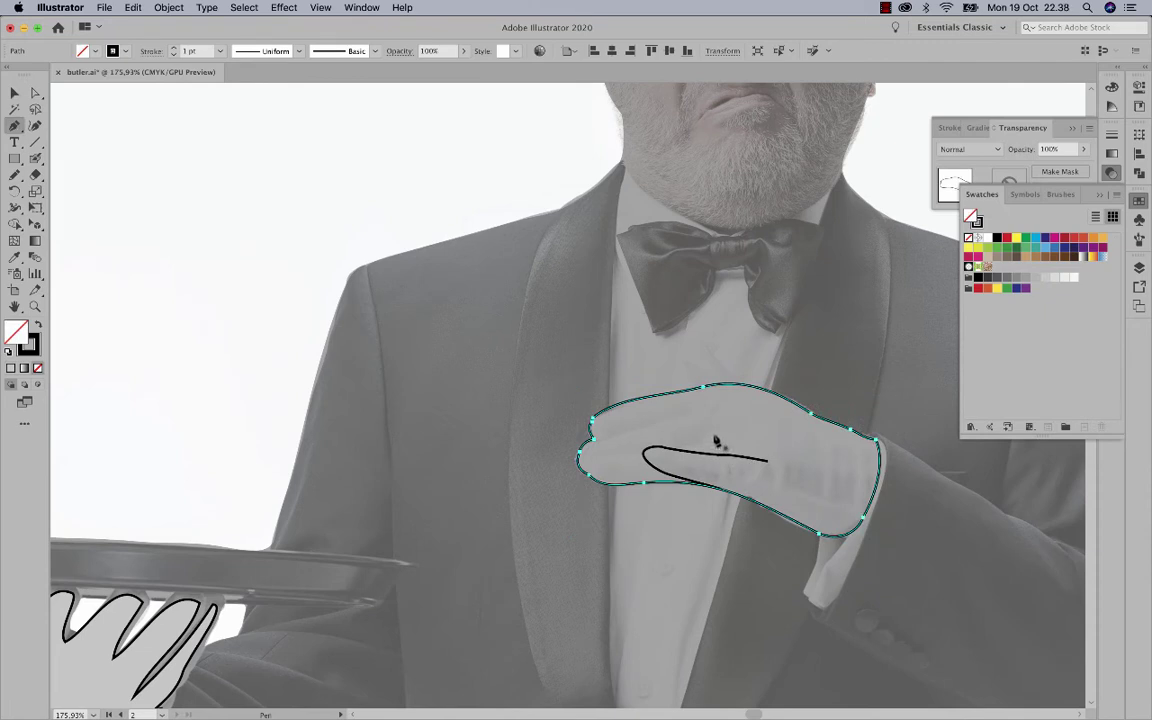
click(704, 408)
click(692, 414)
click(655, 425)
click(621, 434)
click(593, 439)
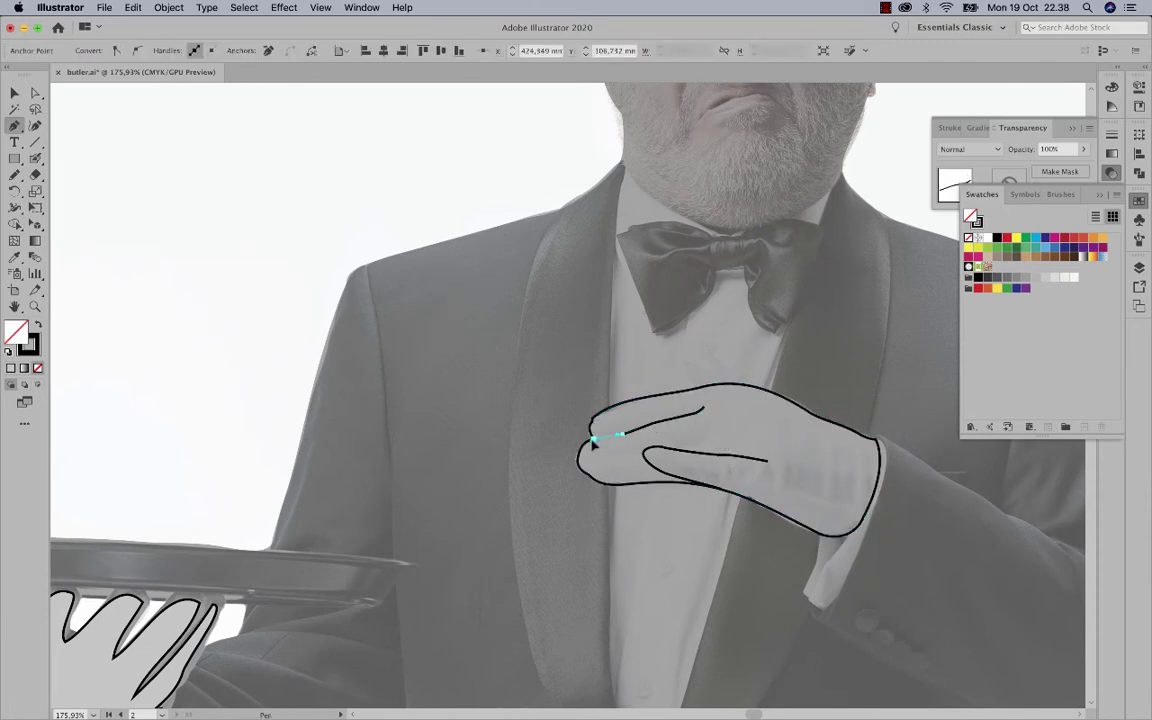
- Finish the upper finger line at the fingertip notch and draw a long Pencil line along the thumb's lower side to the wrist
drag(583, 437, 583, 441)
key(v)
click(157, 216)
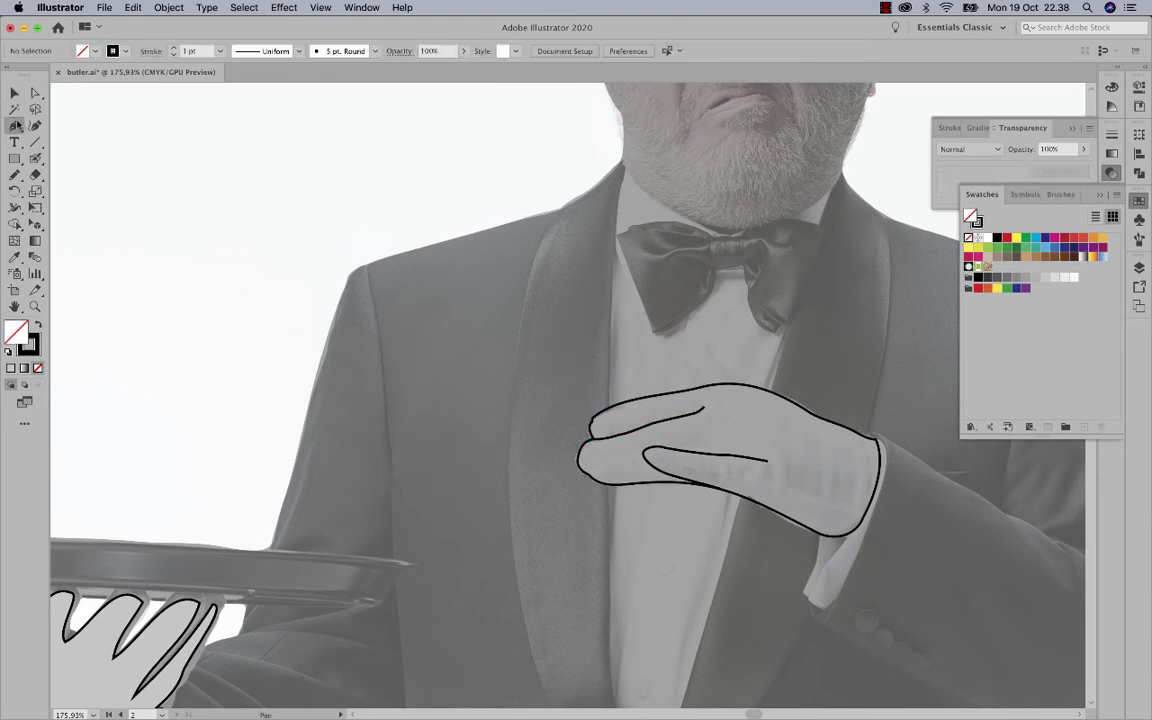
click(15, 174)
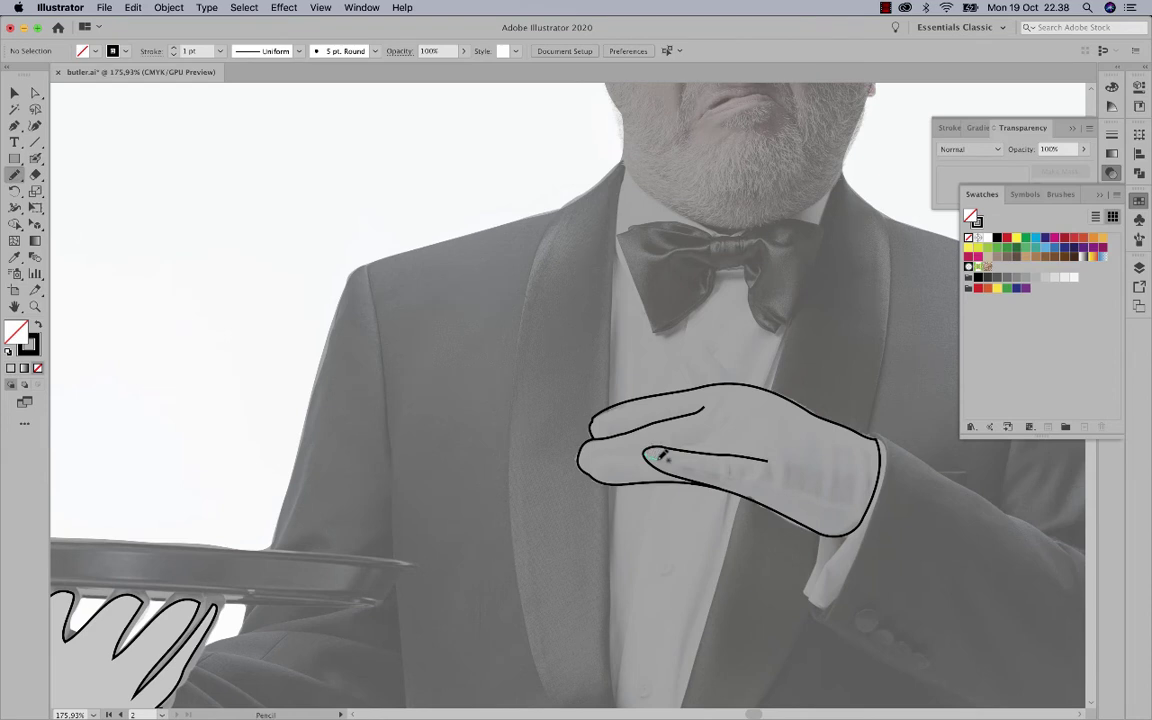
drag(836, 506, 860, 516)
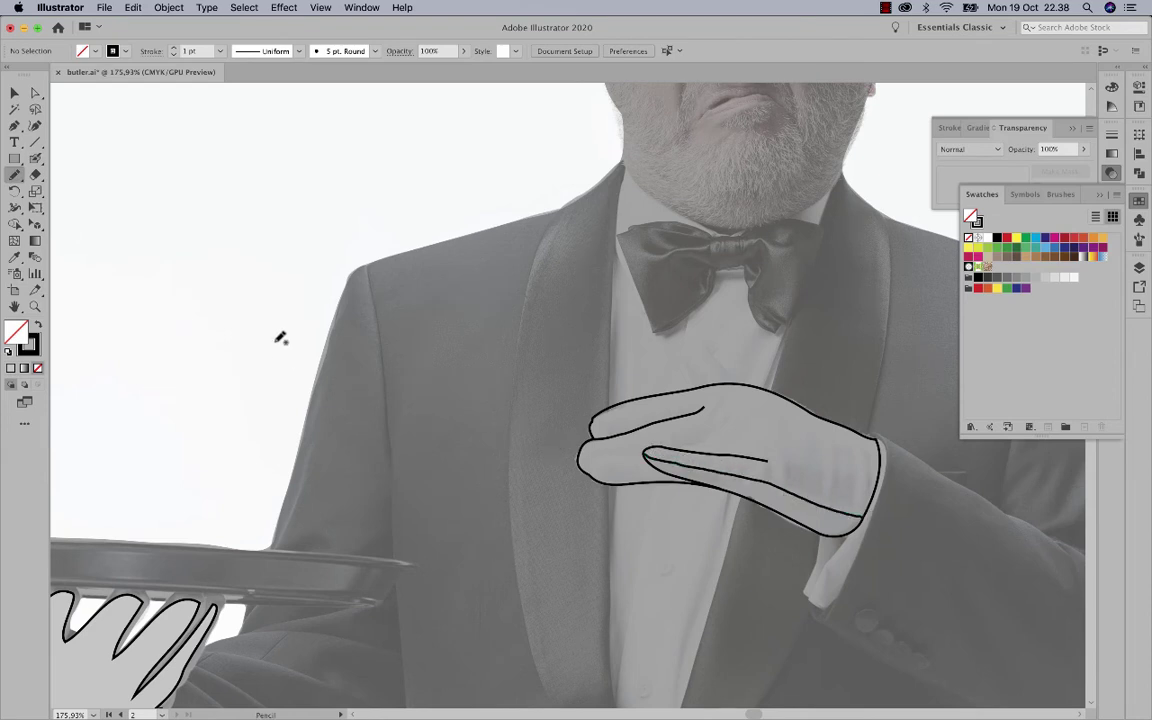
- Try to draw the dividing line between the chest hand's lower fingers with the Pencil tool
key(super+0)
drag(598, 413, 622, 410)
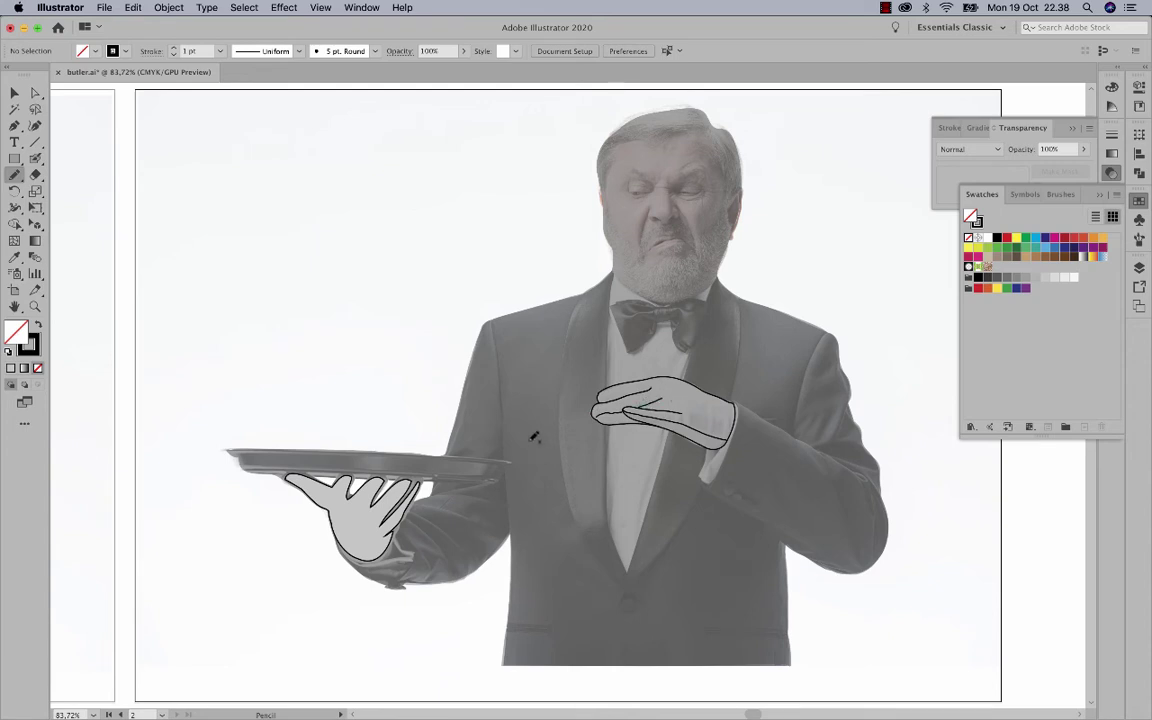
scroll(570, 390, up, 3)
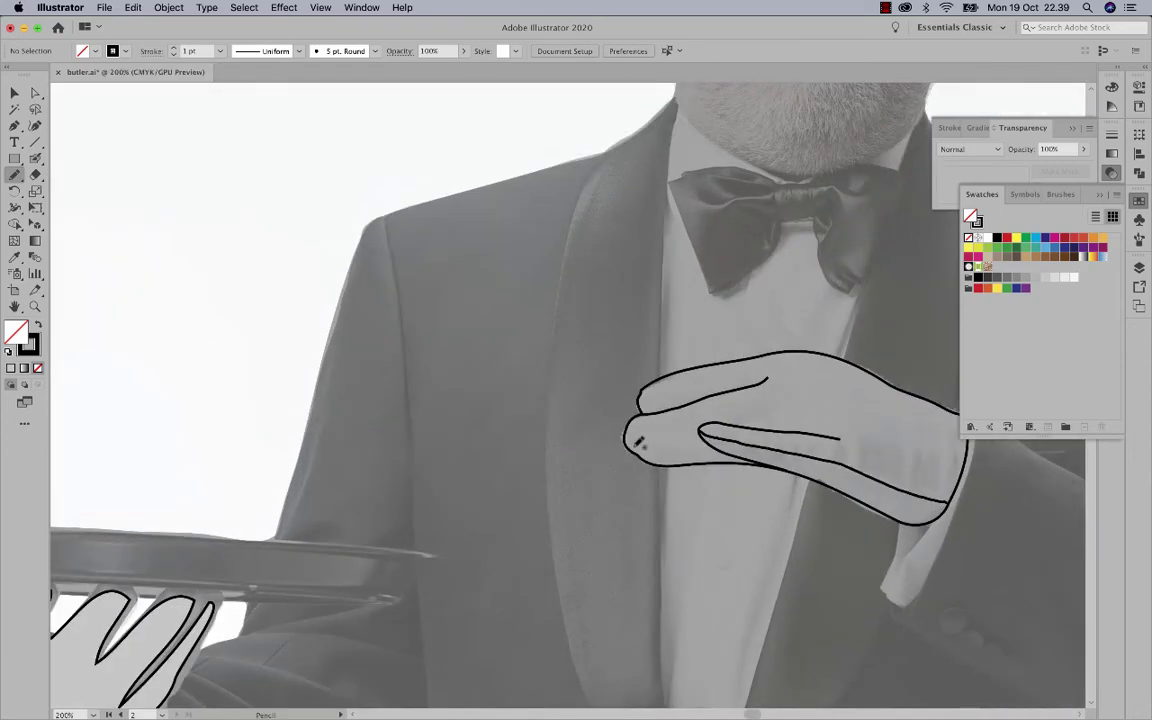
drag(687, 428, 698, 432)
- Confirm the Pencil tool options and draw a short crease above the thumb tip and three fold lines near the wrist
double_click(15, 174)
key(Return)
drag(757, 419, 784, 404)
drag(916, 432, 918, 484)
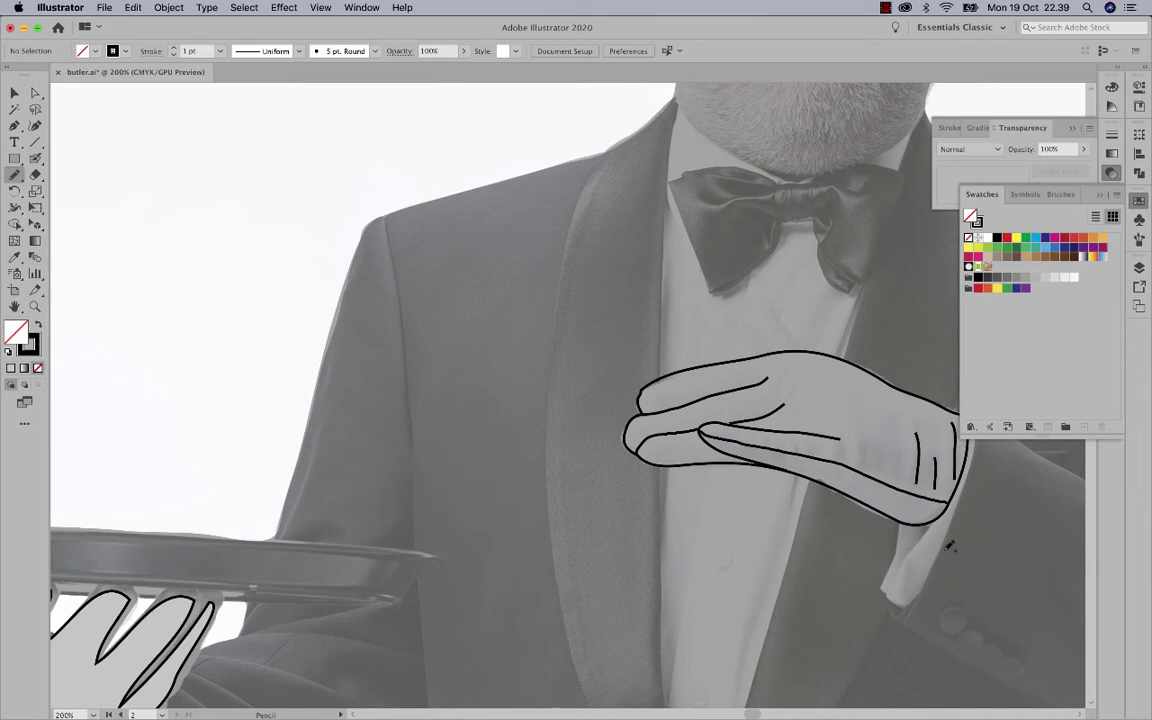
- Redraw the lower finger line from the thumb tip to the fingertip and even it out with the Smooth tool
drag(697, 431, 630, 446)
key(v)
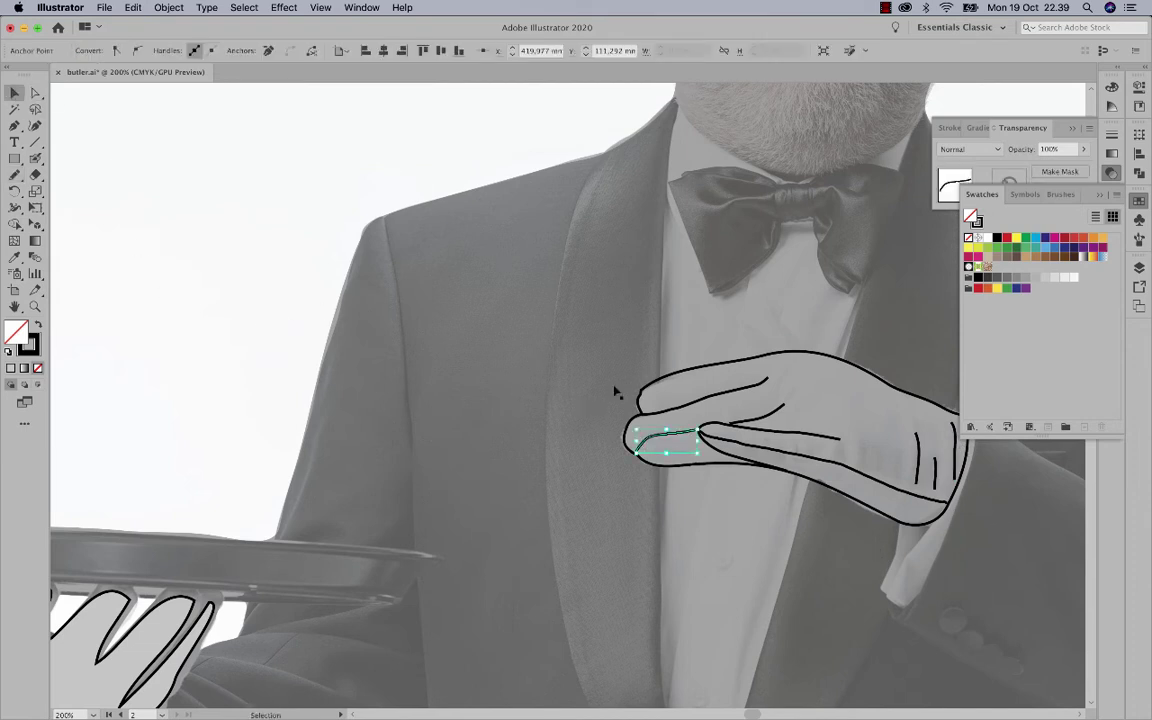
drag(15, 175, 70, 210)
drag(680, 433, 630, 458)
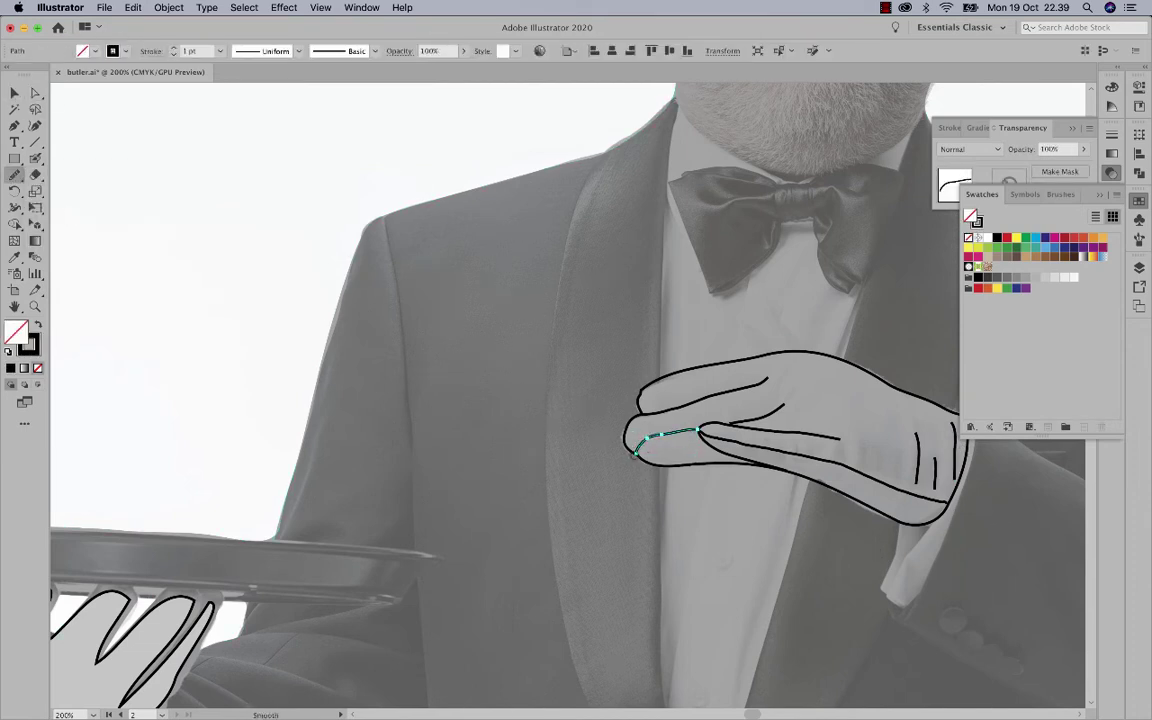
- Adjust the lower end of the short crease above the thumb tip with the Direct Selection tool, and deselect it
click(35, 92)
click(729, 424)
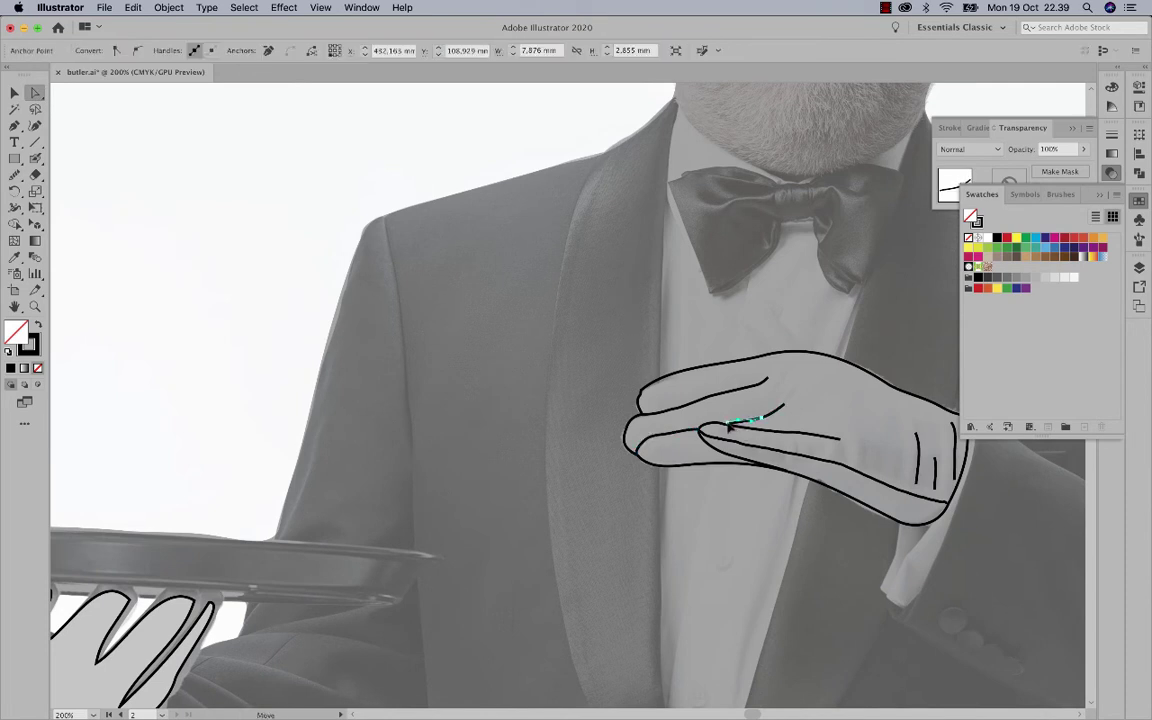
click(256, 344)
- Fill the chest hand's outline with the tray hand's light grey and deselect it
key(super+0)
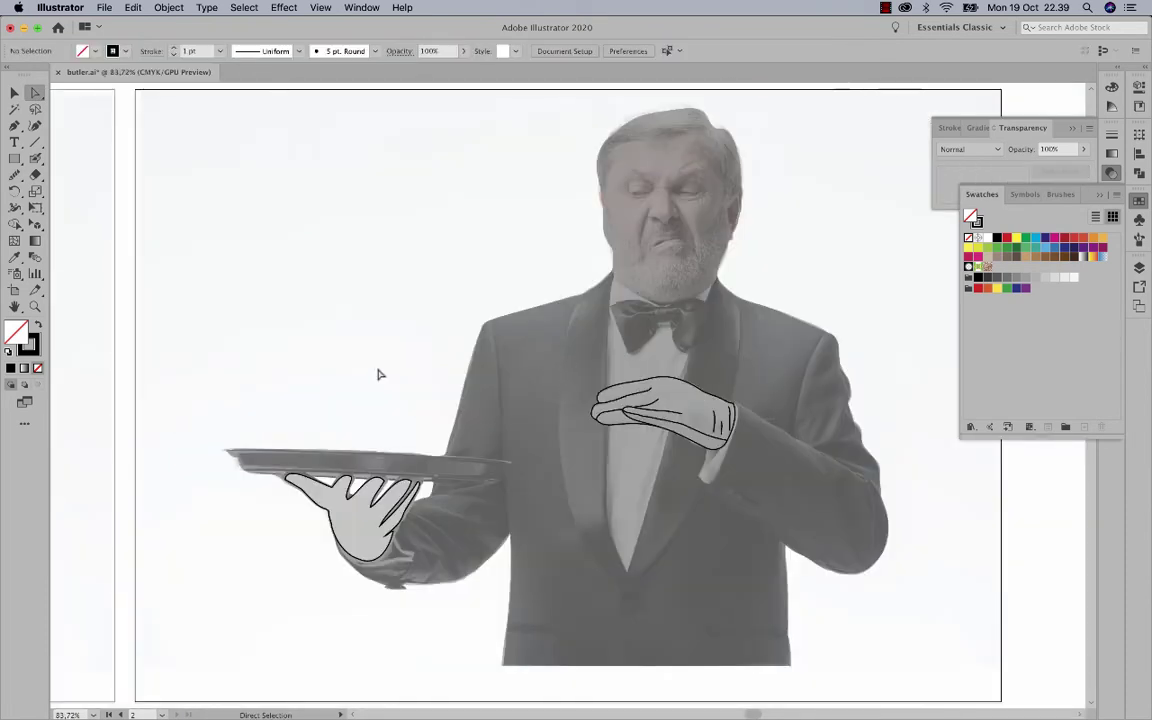
key(v)
click(633, 400)
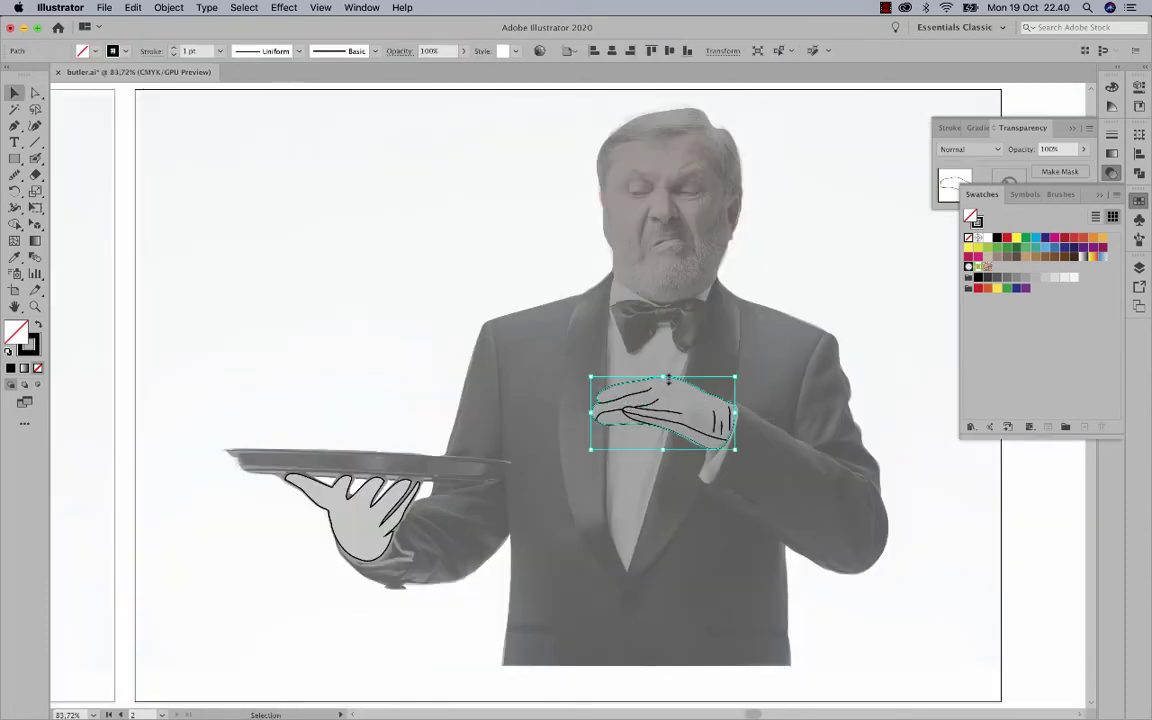
click(224, 207)
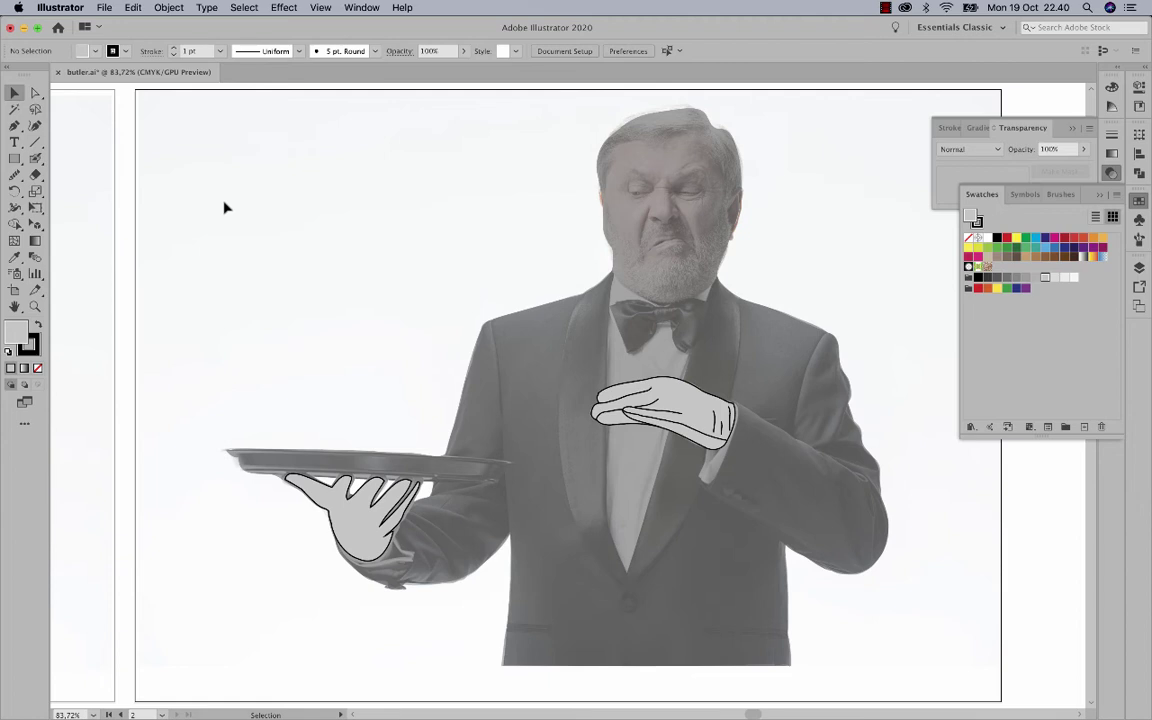
- Outline the tray-side jacket front without a fill using the Pen tool, from the shoulder along the lapel edge to its lower tip
click(14, 125)
click(492, 324)
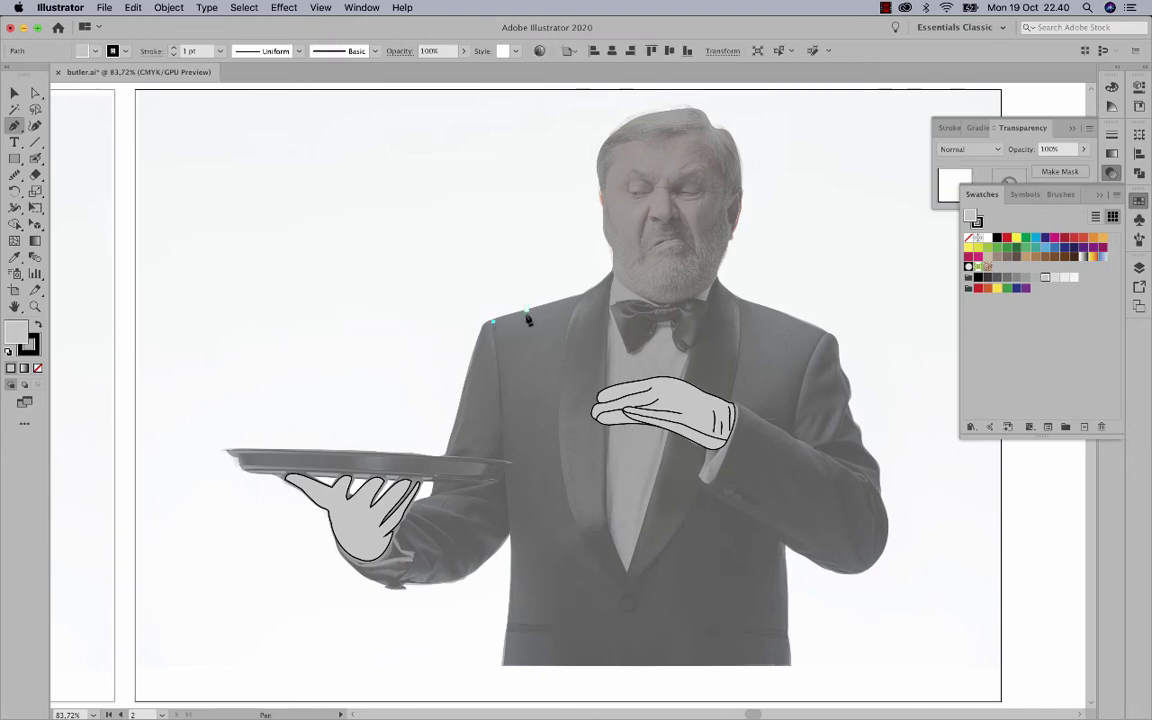
click(580, 299)
drag(576, 528, 622, 630)
key(slash)
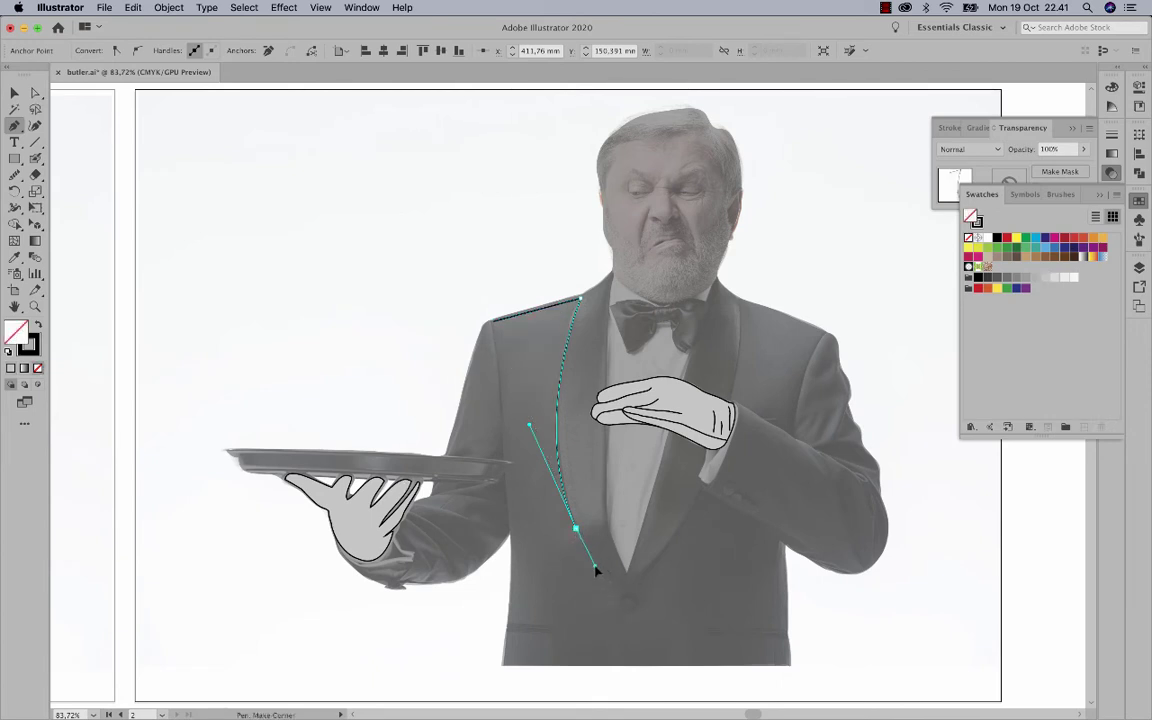
click(619, 581)
drag(620, 583, 618, 673)
- Continue the jacket outline down the front edge, along the hem and up the side past the tray, closing it at the shoulder
click(618, 600)
click(504, 663)
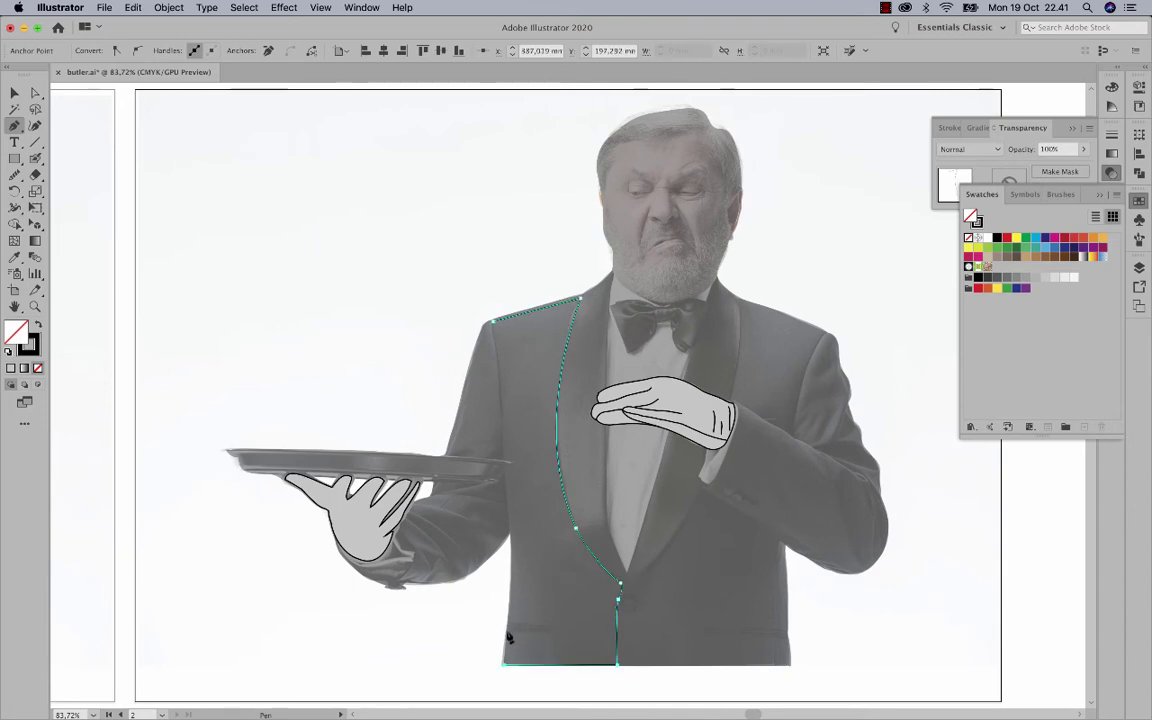
drag(510, 531, 507, 484)
click(506, 471)
click(504, 457)
drag(493, 321, 478, 254)
- Swap the jacket panel's stroke for a fill, colour it with a mid-grey swatch, and deselect it
click(38, 324)
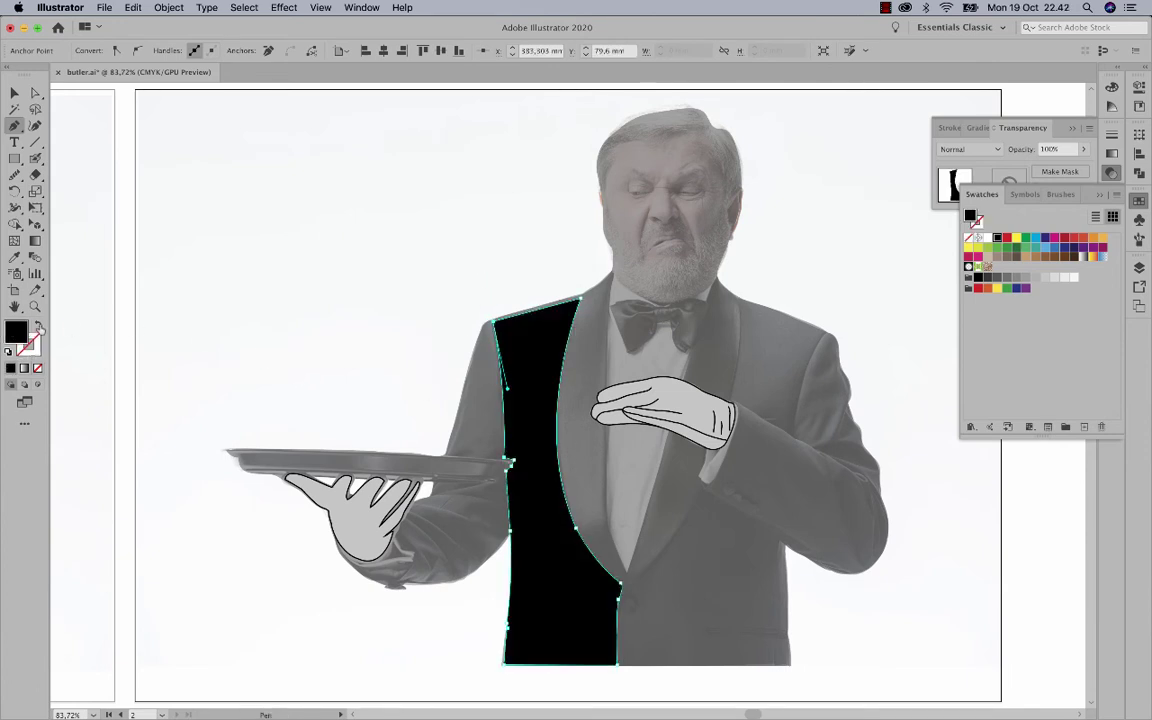
click(1016, 277)
key(v)
click(176, 281)
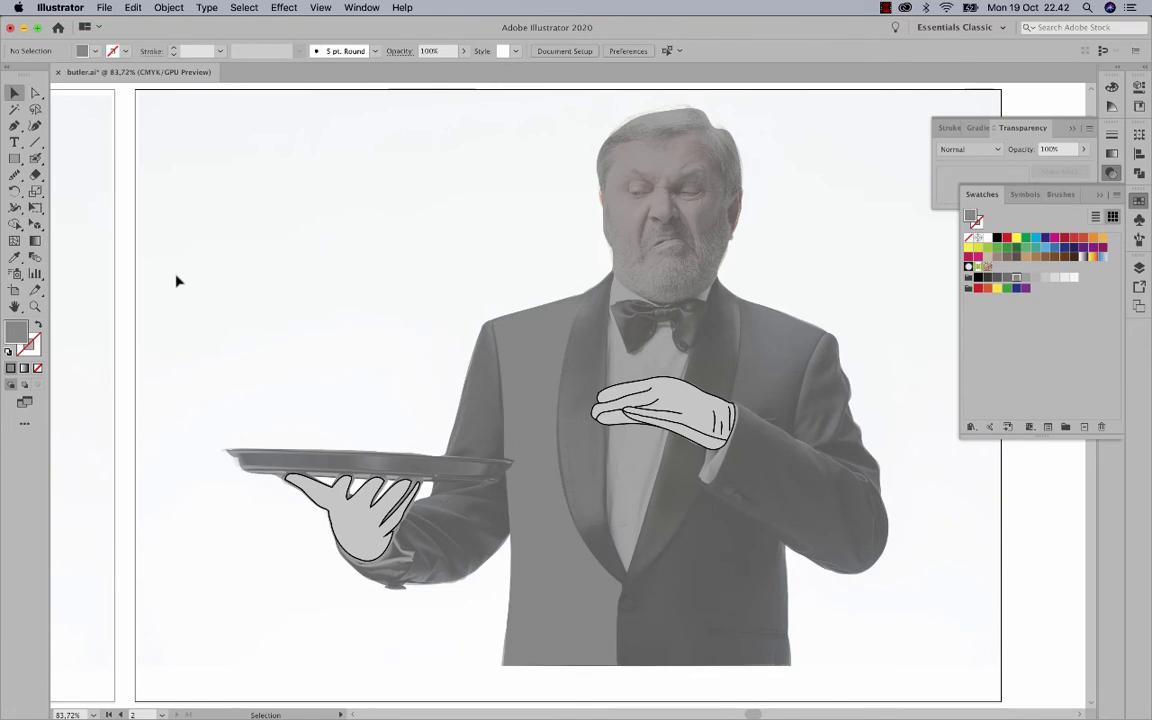
- Pick up the jacket panel's grey by selecting it and set the Blob Brush size to 41 pt
click(582, 584)
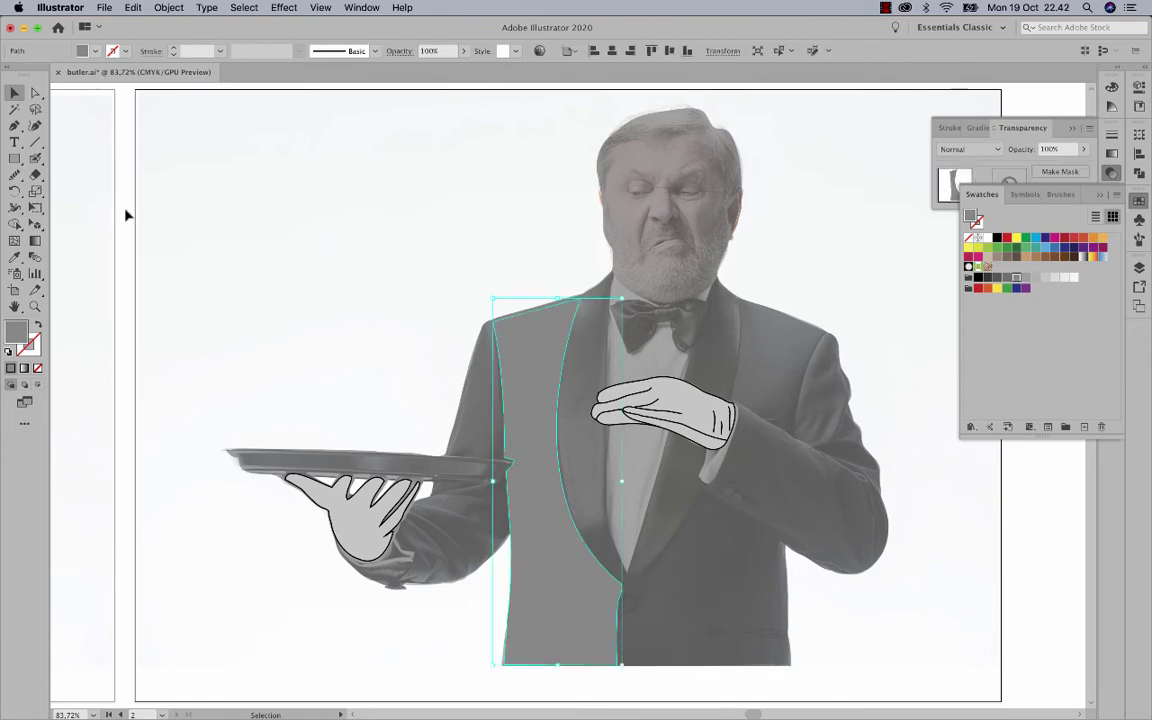
click(35, 158)
key(Return)
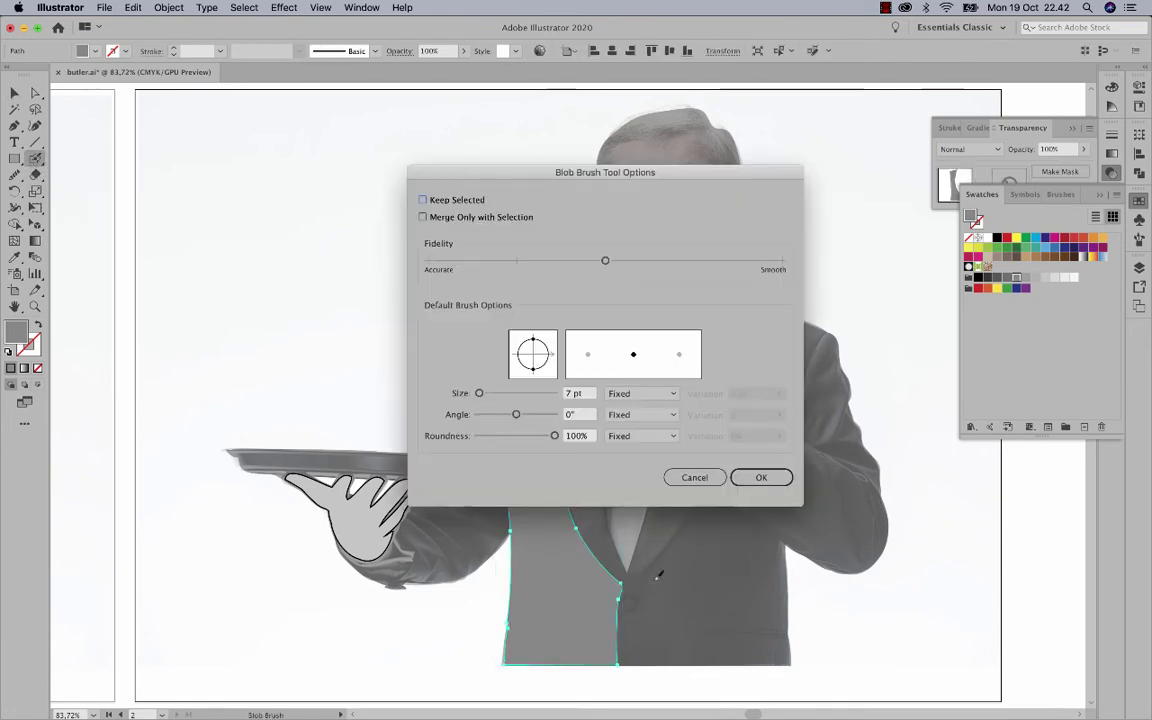
click(491, 393)
click(759, 477)
- Paint the jacket's lower front on the opposite side in the same grey with the Blob Brush, undoing unwanted changes
mouse_move(711, 563)
mouse_down()
mouse_move(669, 577)
mouse_move(713, 519)
mouse_move(737, 536)
mouse_move(766, 597)
mouse_move(710, 596)
mouse_move(708, 614)
mouse_move(736, 593)
mouse_move(777, 598)
mouse_up()
key(v)
click(723, 600)
key(super+z)
key(shift+b)
mouse_move(645, 602)
mouse_down()
mouse_move(656, 612)
mouse_move(648, 632)
mouse_move(759, 636)
mouse_move(754, 548)
mouse_move(771, 640)
mouse_move(733, 629)
mouse_up()
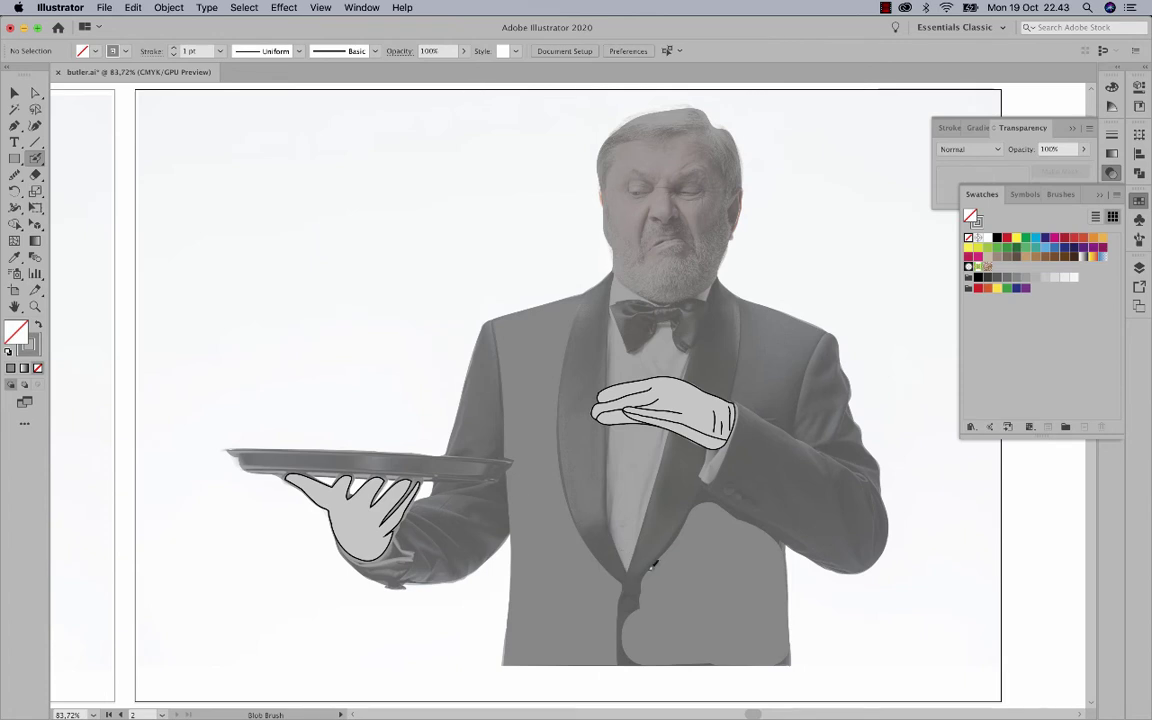
- Set the Blob Brush fidelity to the midpoint between Accurate and Smooth
key(Return)
drag(517, 261, 605, 261)
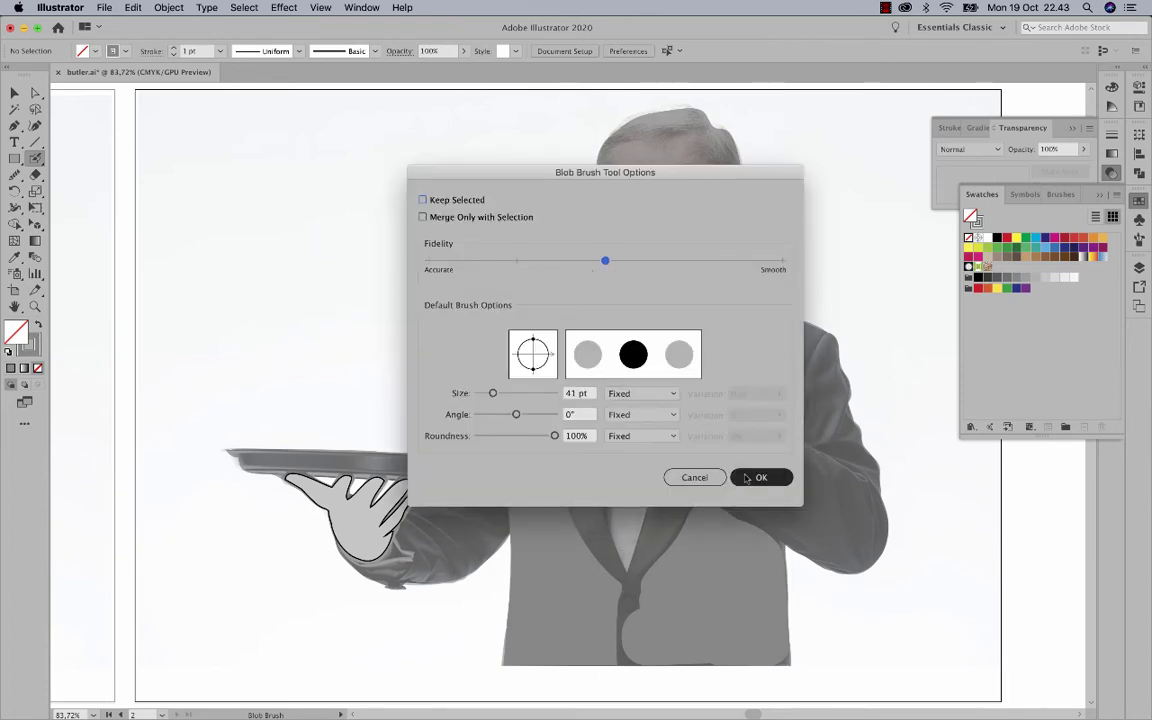
key(Return)
- Reshape the painted jacket front with the Curvature tool so its front edge and hem are straight, and deselect it
click(14, 92)
click(669, 568)
click(35, 125)
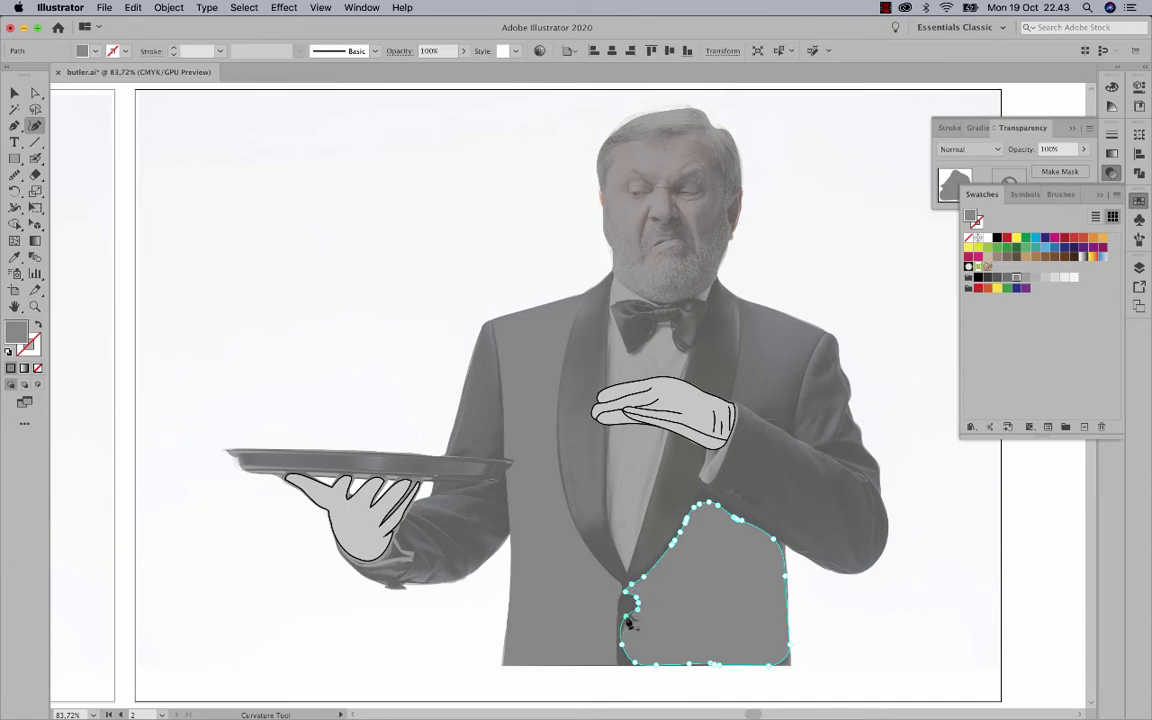
drag(626, 629, 622, 611)
drag(710, 661, 703, 666)
click(37, 158)
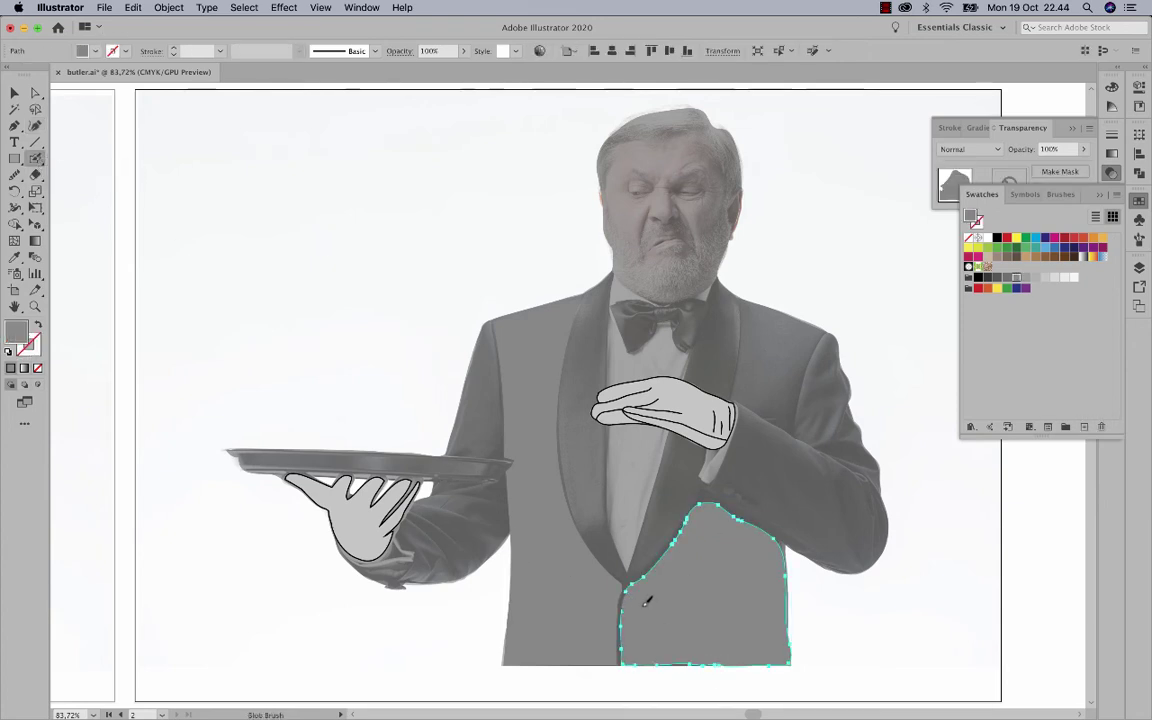
key(super+shift+a)
- Draw a circular button about 7.5 mm wide on the jacket front below the lapels with the Ellipse tool
drag(14, 158, 80, 172)
mouse_move(636, 611)
mouse_down()
mouse_move(650, 623)
mouse_move(637, 604)
mouse_up()
key(shift+x)
click(14, 92)
click(807, 620)
- Set the button's stroke to a dark grey swatch and deselect it
click(32, 343)
click(997, 238)
click(898, 607)
click(645, 604)
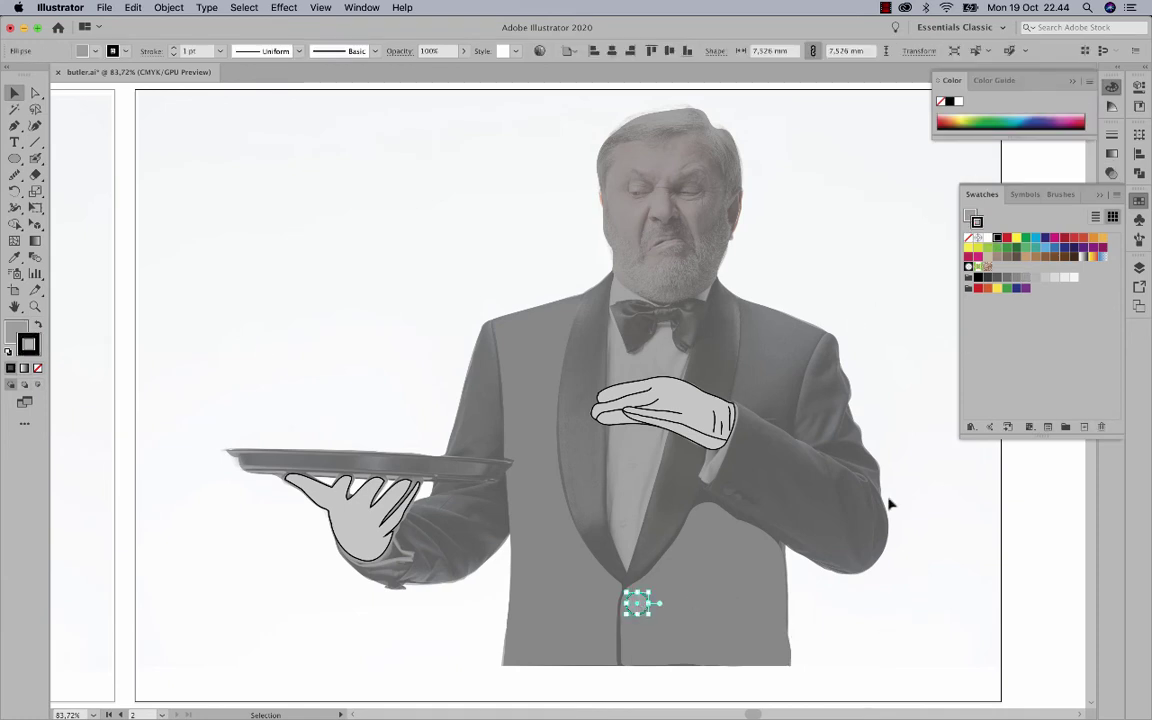
click(1008, 278)
click(910, 514)
- Turn on Smart Guides
key(p)
click(320, 7)
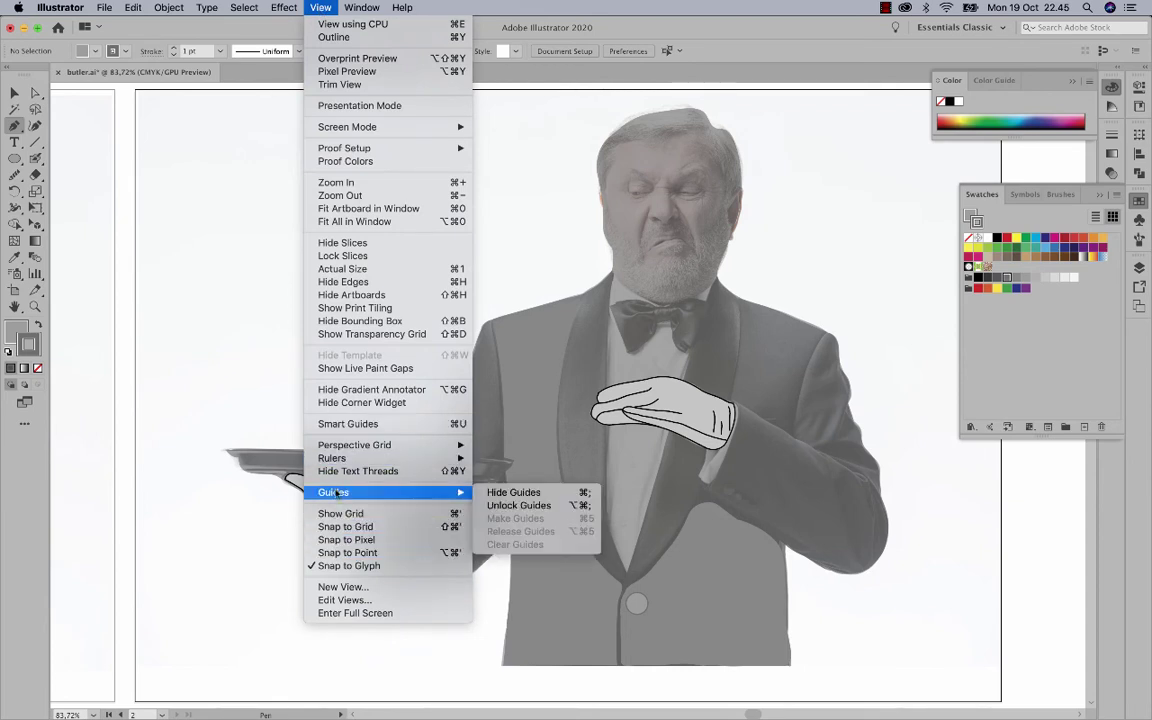
click(368, 426)
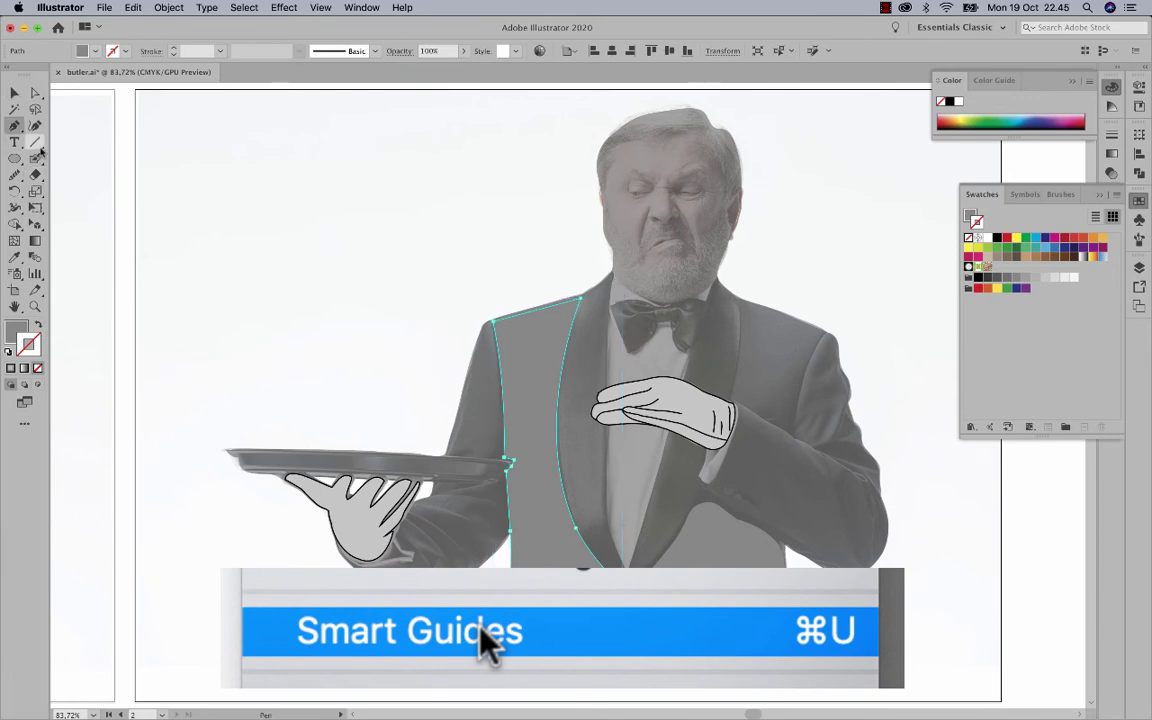
- Trace the tray-side lapel as a closed shape from the collar to just above the button with the Pencil tool
drag(15, 174, 60, 172)
mouse_move(612, 275)
mouse_down()
mouse_move(617, 534)
mouse_move(565, 475)
mouse_move(610, 275)
mouse_up()
key(v)
- Fill the lapel with the jacket's grey using the Eyedropper and move its path just above the compound silhouette path
click(558, 443)
click(14, 257)
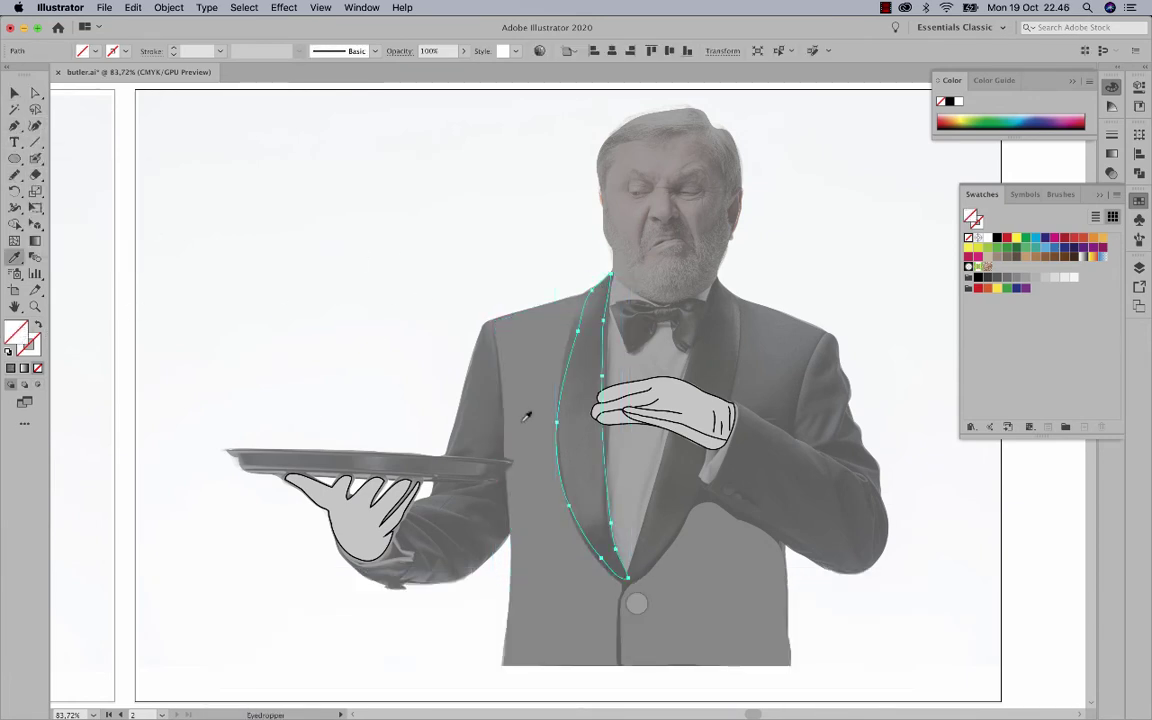
click(530, 470)
click(1138, 267)
drag(1062, 311, 1062, 506)
- Reshape the lapel's outer curve and lower tip with the Curvature tool to leave a thin dark gap beside the jacket panel
click(34, 128)
drag(577, 331, 575, 321)
click(573, 335)
click(570, 348)
drag(557, 422, 560, 421)
drag(569, 505, 569, 500)
drag(628, 578, 605, 516)
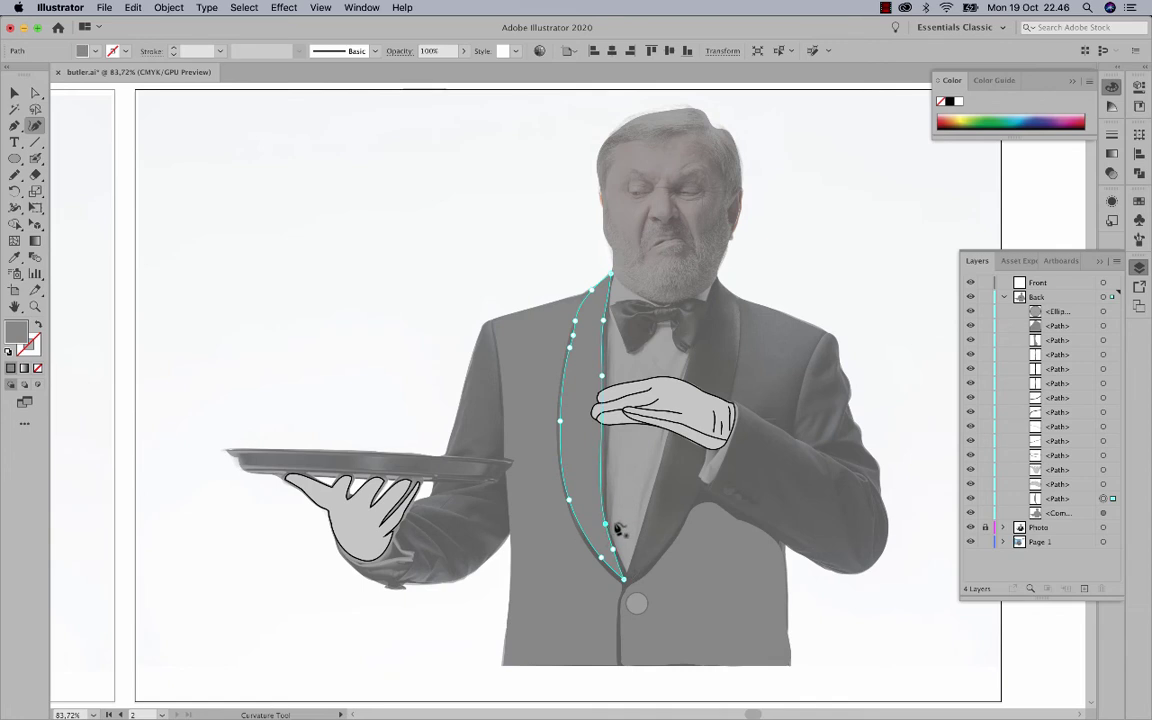
- Trace the opposite lapel as a closed shape behind the chest hand with the Pencil tool
key(n)
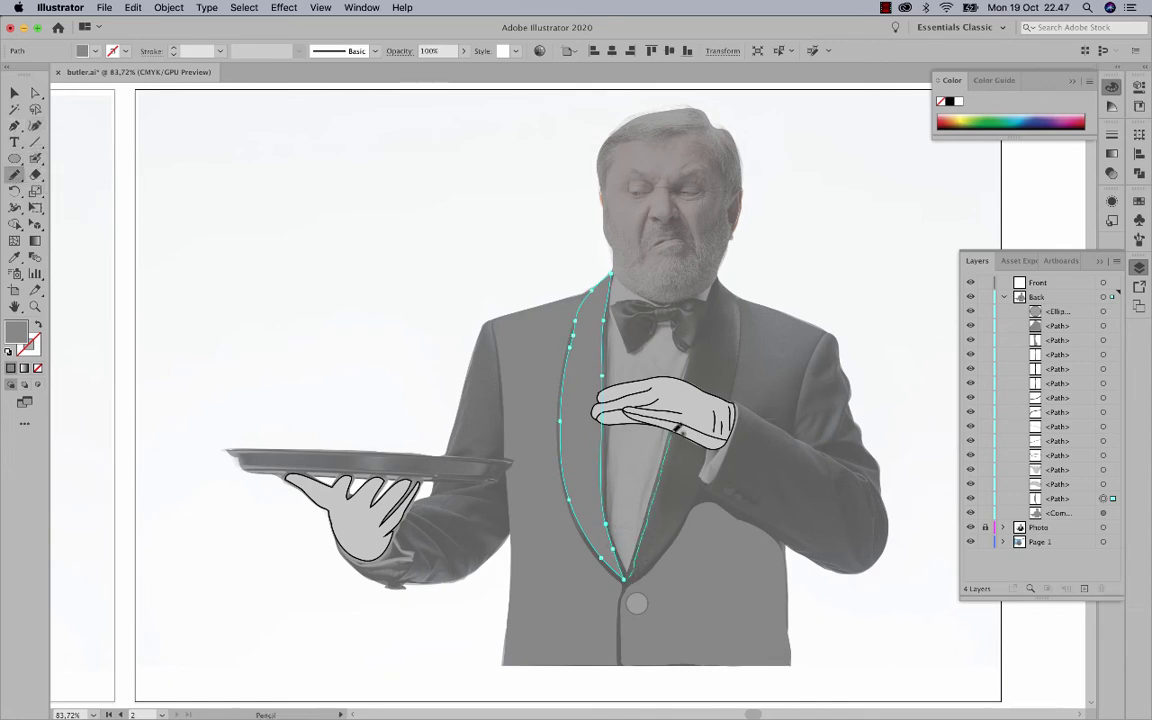
mouse_move(716, 286)
mouse_down()
mouse_move(740, 349)
mouse_move(716, 444)
mouse_up()
key(v)
- Fill the second lapel with the jacket's grey using the Eyedropper and move its path just above the compound silhouette path
click(737, 321)
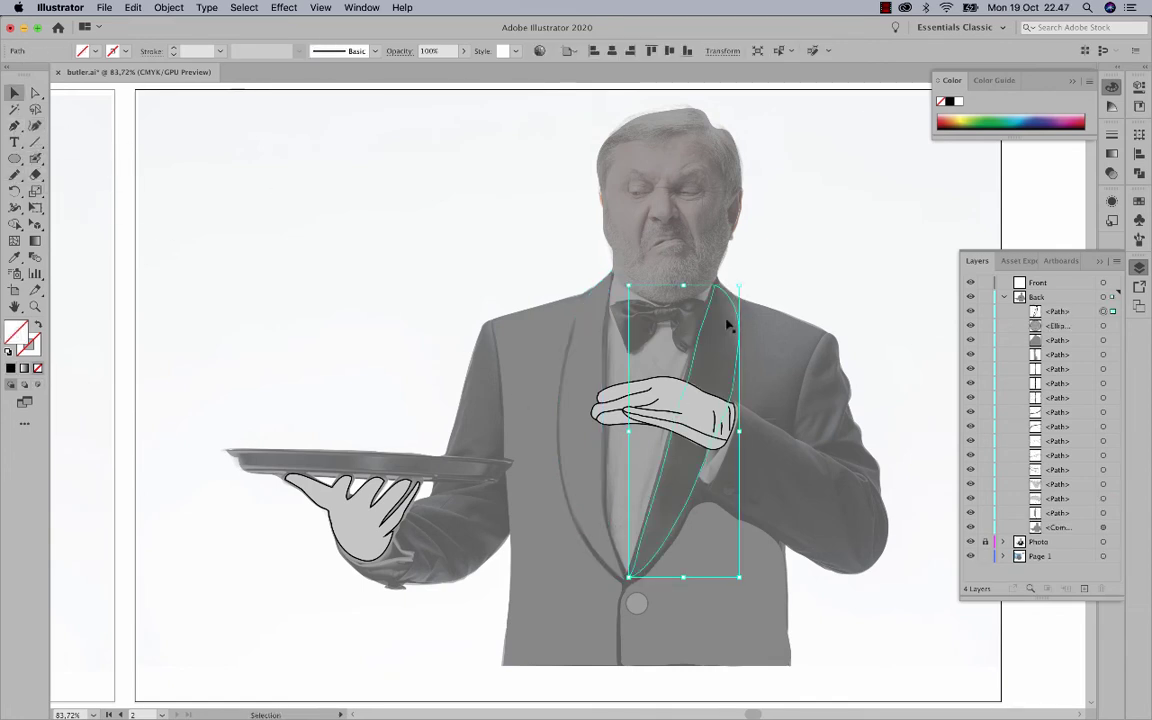
key(i)
click(563, 370)
key(v)
click(185, 278)
key(shift+x)
click(700, 362)
drag(1071, 317, 1087, 520)
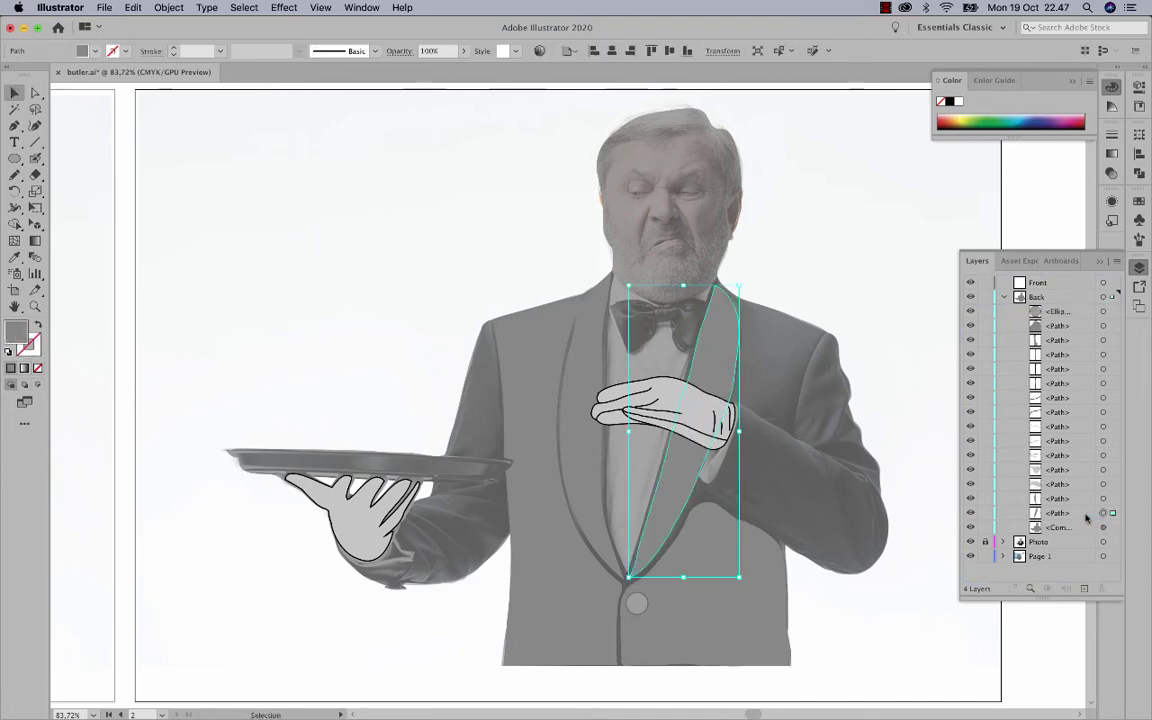
- Select all items in the Back layer except the compound silhouette path and move them to the Front layer
click(1080, 528)
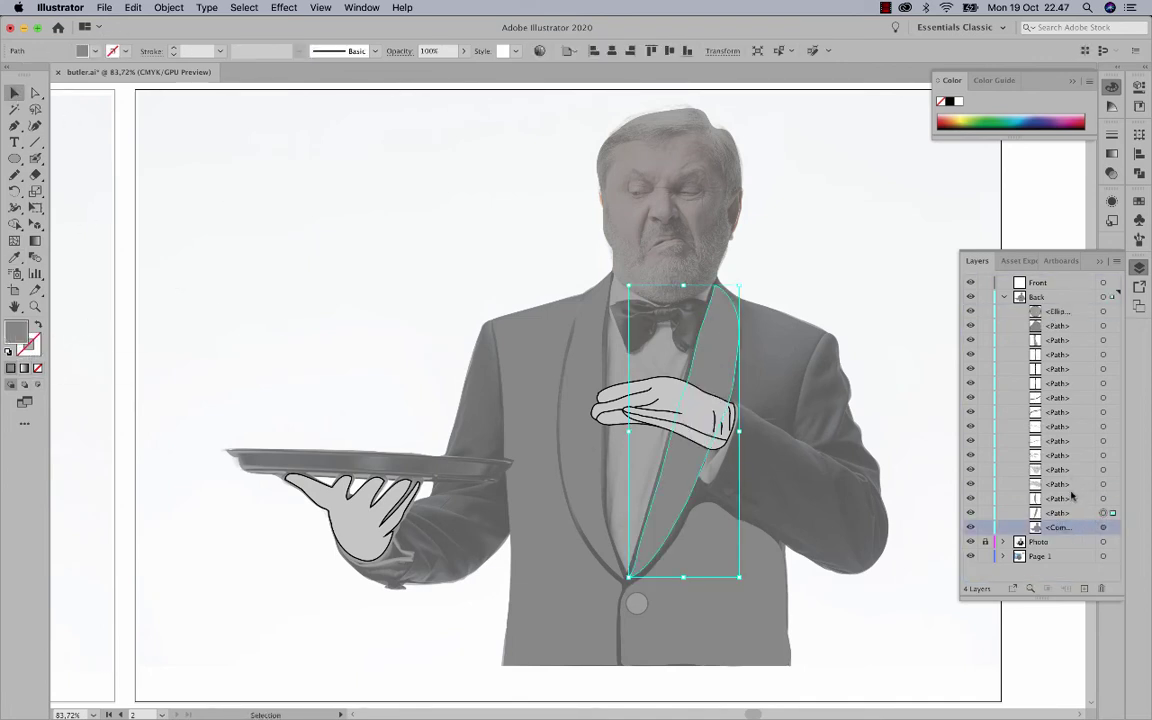
click(1067, 515)
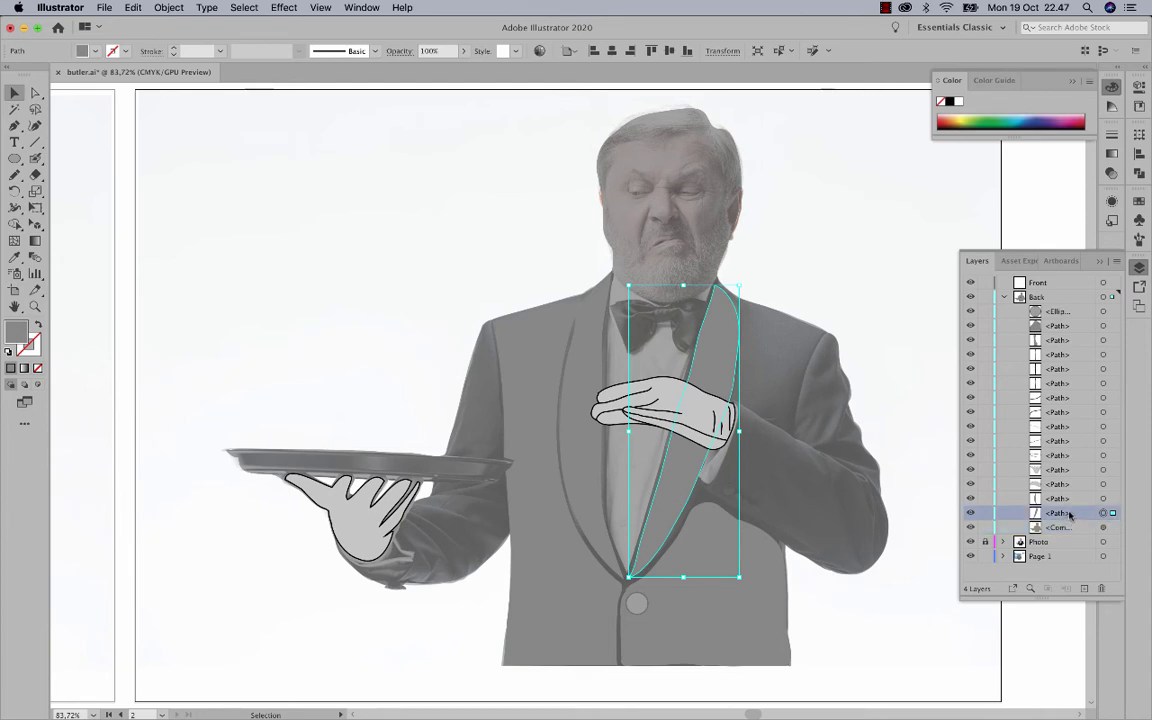
shift+click(1067, 314)
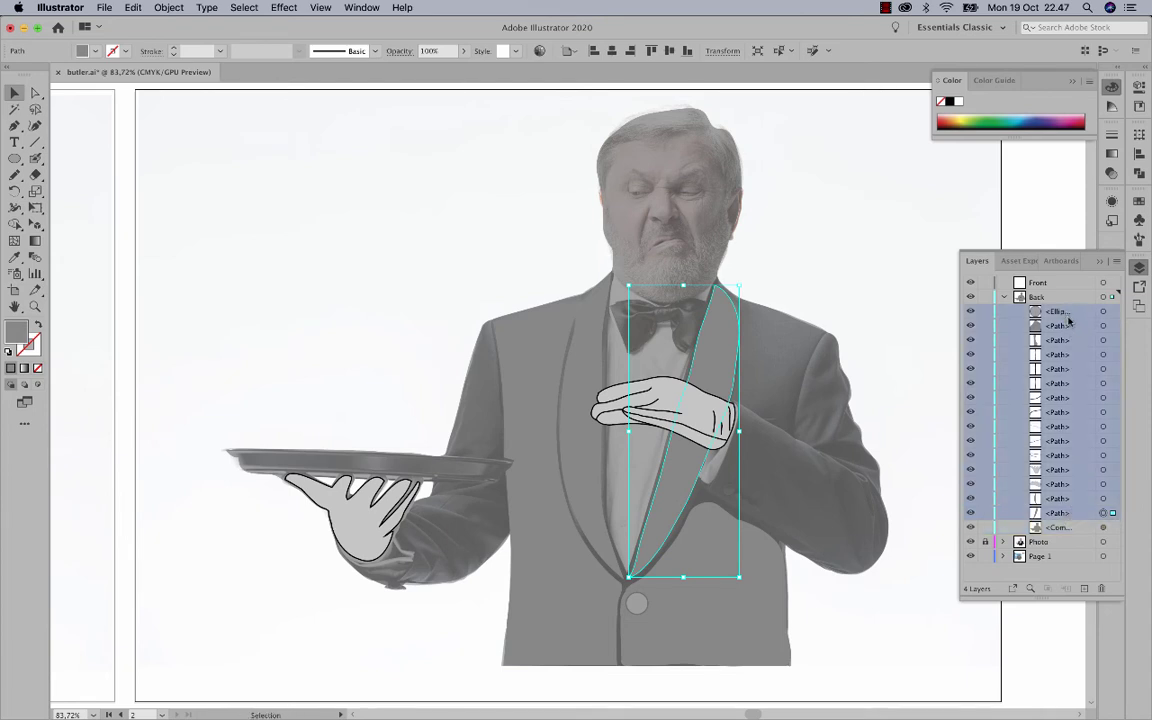
drag(1068, 316, 1052, 283)
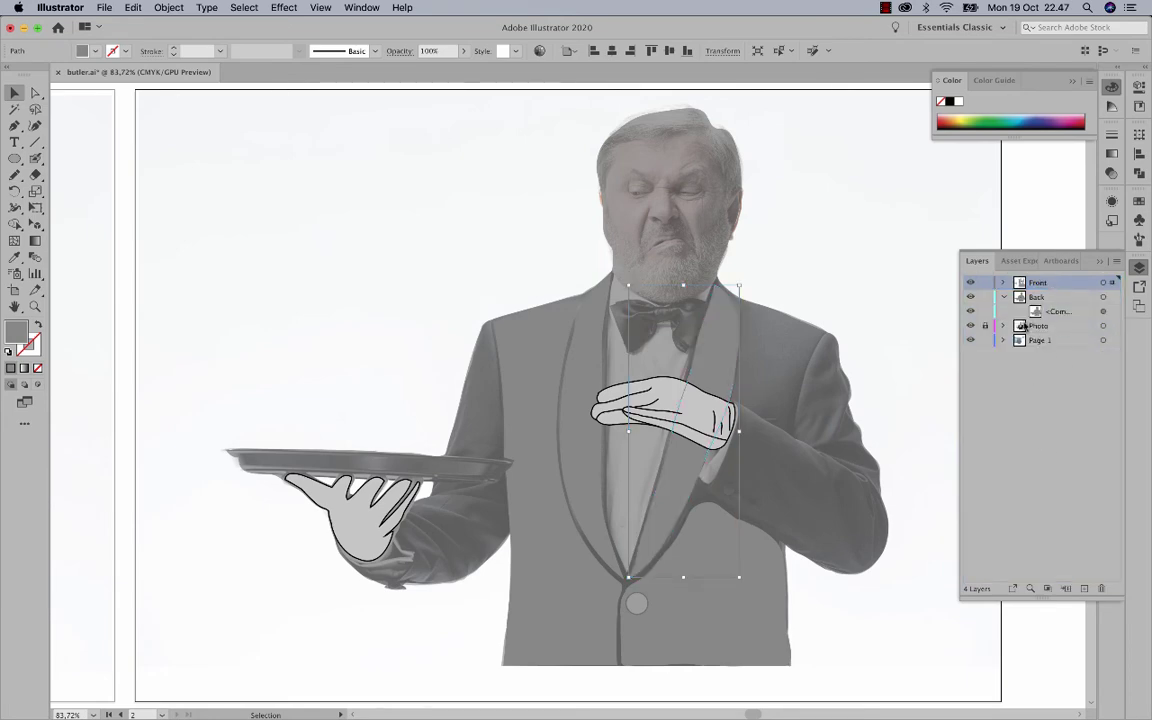
- Lock the Back layer, trace the jacket's chest panel beside the second lapel with the Pencil tool and fill it with the jacket's grey
click(1110, 311)
click(985, 297)
click(1003, 282)
click(14, 175)
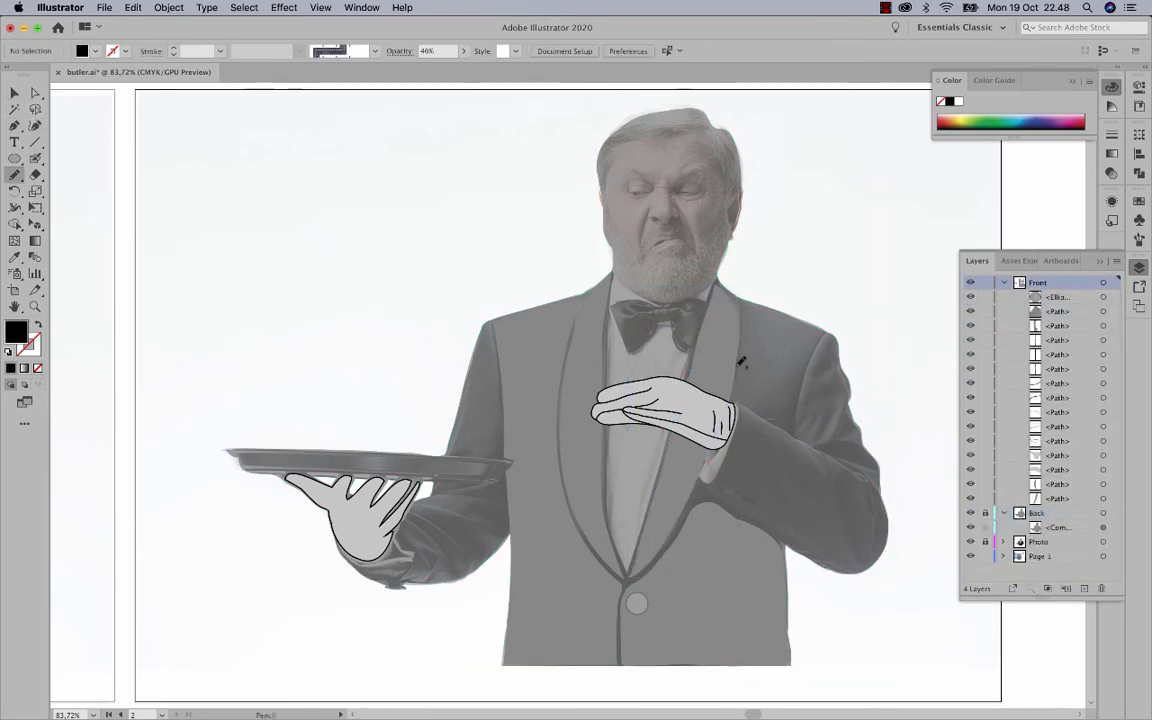
drag(789, 424, 791, 424)
key(i)
click(728, 316)
- Trace the bent arm's upper sleeve as a closed Pencil shape and fill it with the jacket's grey
click(16, 177)
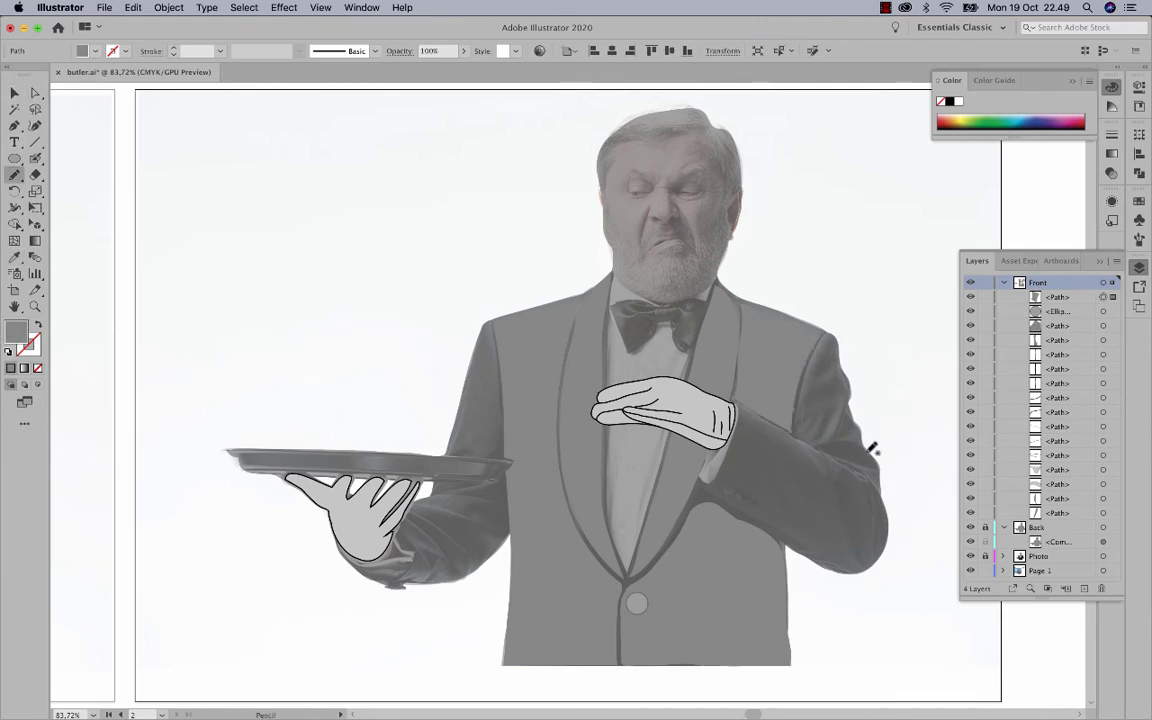
drag(879, 466, 878, 464)
key(i)
click(760, 352)
- Complete the bent arm's forearm sleeve in the jacket's grey and adjust its edges with the Curvature tool, leaving thin dark gaps around it
click(35, 126)
drag(35, 158, 75, 176)
mouse_move(745, 432)
mouse_down()
mouse_move(800, 510)
mouse_move(866, 513)
mouse_move(768, 450)
mouse_up()
key(a)
click(810, 476)
key(shift+grave)
click(773, 442)
key(a)
click(770, 530)
key(shift+grave)
key(v)
click(180, 310)
- Trace the tray arm's lower and upper sleeve in the jacket's grey and the tray in light grey with the Pencil tool
click(15, 175)
mouse_move(356, 564)
mouse_down()
mouse_move(440, 483)
mouse_move(356, 564)
mouse_up()
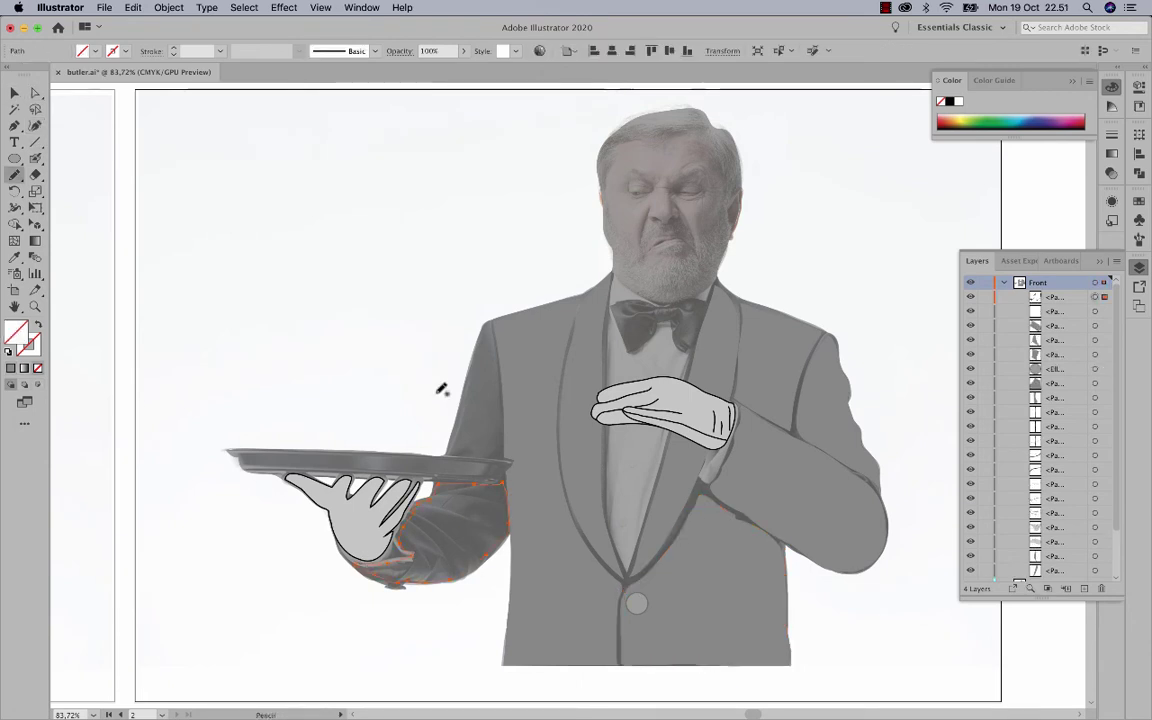
key(comma)
super+click(132, 399)
drag(466, 449, 455, 455)
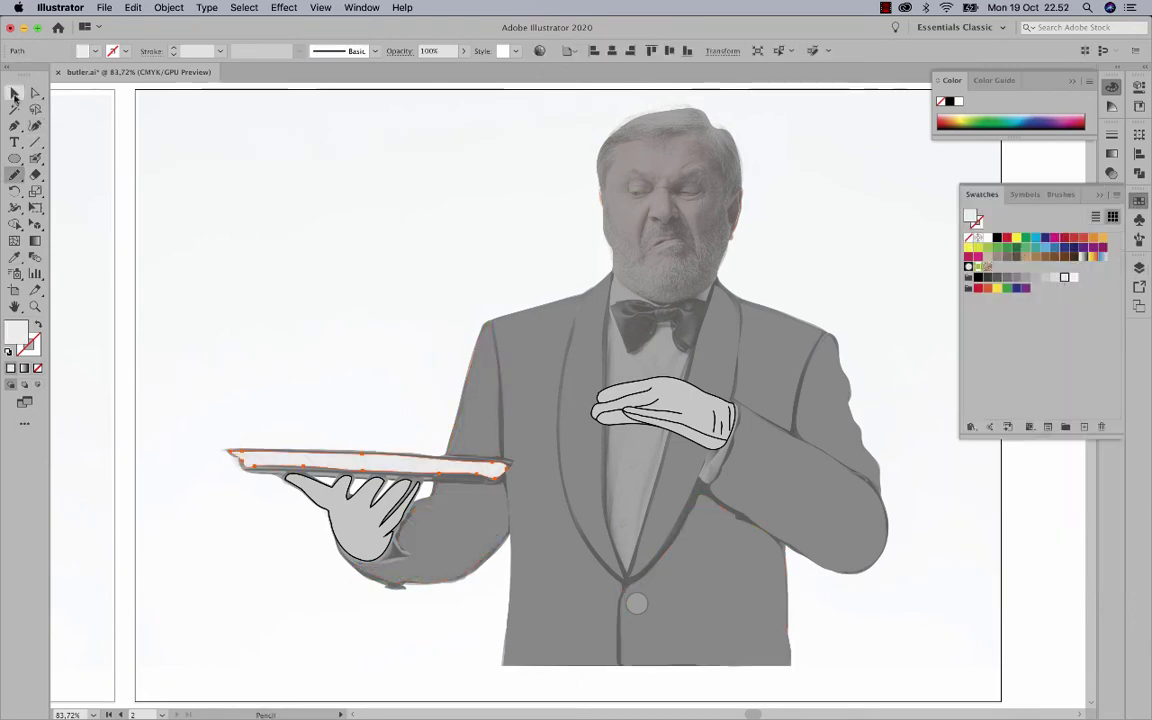
- Trace the shirt front between the lapels with the Pencil tool and send the shape backward
key(super+shift+a)
mouse_move(613, 278)
mouse_down()
mouse_move(670, 420)
mouse_move(613, 278)
mouse_move(615, 310)
mouse_up()
key(comma)
key(super+bracketleft)
key(shift+x)
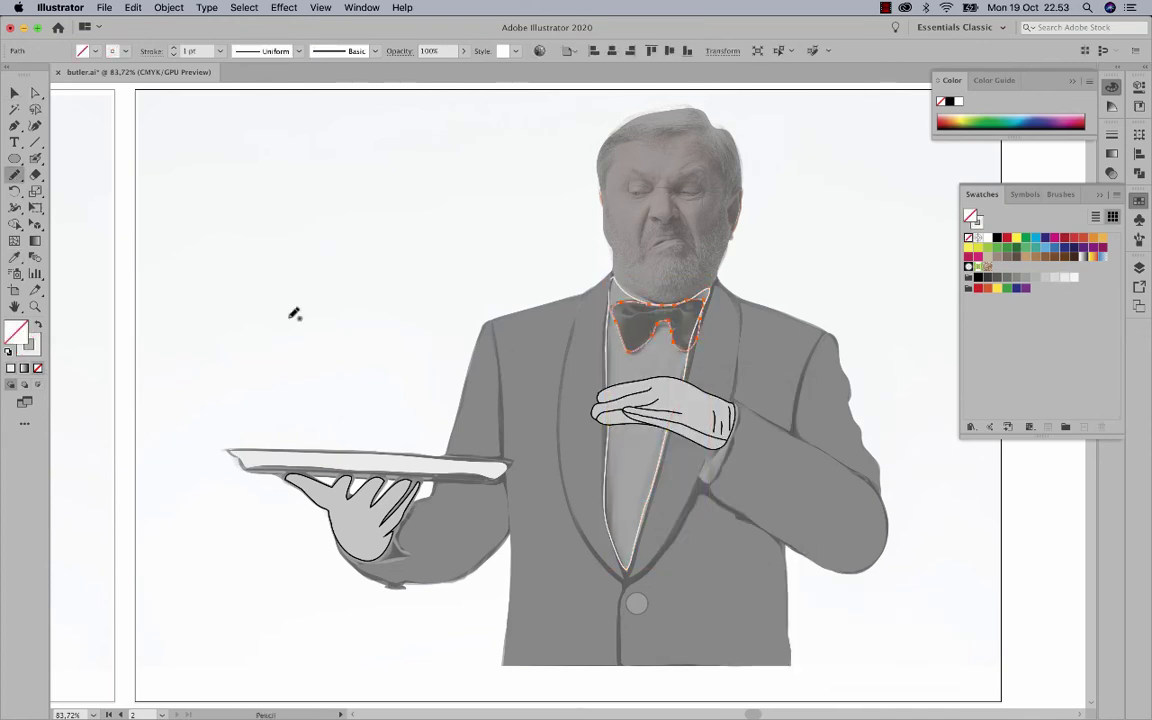
- Fill the traced bow tie with dark grey and turn the shirt front's light grey outline into a fill
key(shift+x)
click(997, 277)
key(v)
click(620, 290)
key(shift+x)
- Duplicate the jacket button into a diagonal row of three along the bent arm's cuff
alt+drag(645, 609, 742, 498)
alt+drag(742, 498, 788, 529)
key(super+shift+a)
- Draw a small rounded rectangle as the bow tie's knot and give the bow tie a black outline
drag(14, 158, 70, 175)
drag(653, 303, 676, 326)
key(v)
click(630, 325)
click(997, 237)
key(super+shift+a)
click(663, 313)
click(733, 324)
- Trace the whole head as a closed shape with the Pencil tool and fill it with tan
key(p)
click(14, 175)
mouse_move(630, 135)
mouse_down()
mouse_move(606, 216)
mouse_move(687, 119)
mouse_move(640, 132)
mouse_up()
click(1026, 257)
key(shift+x)
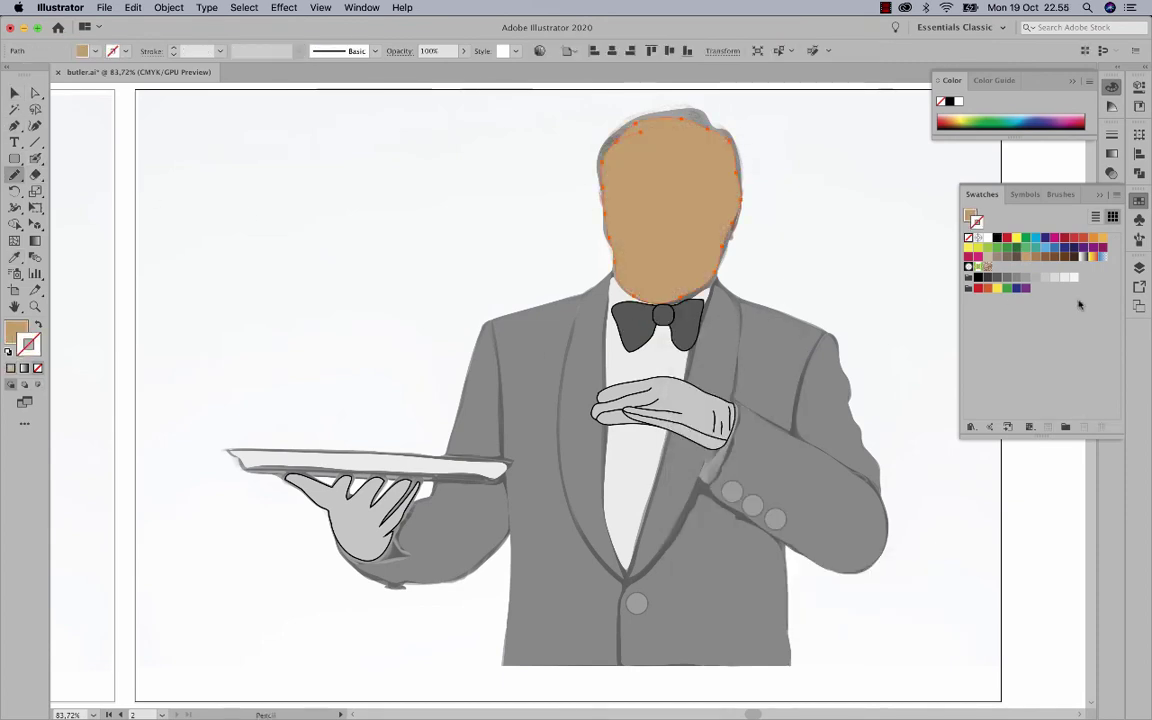
- Hide the tan head path in the Front layer to uncover the photo's face
click(1139, 268)
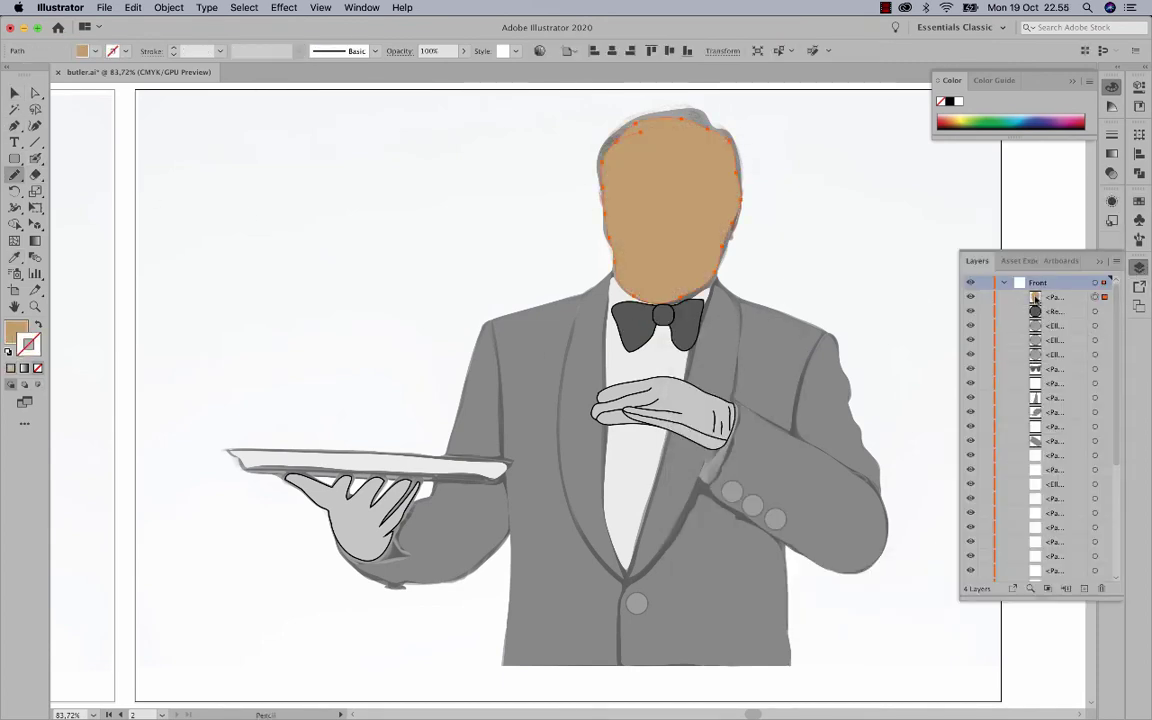
key(super+shift+a)
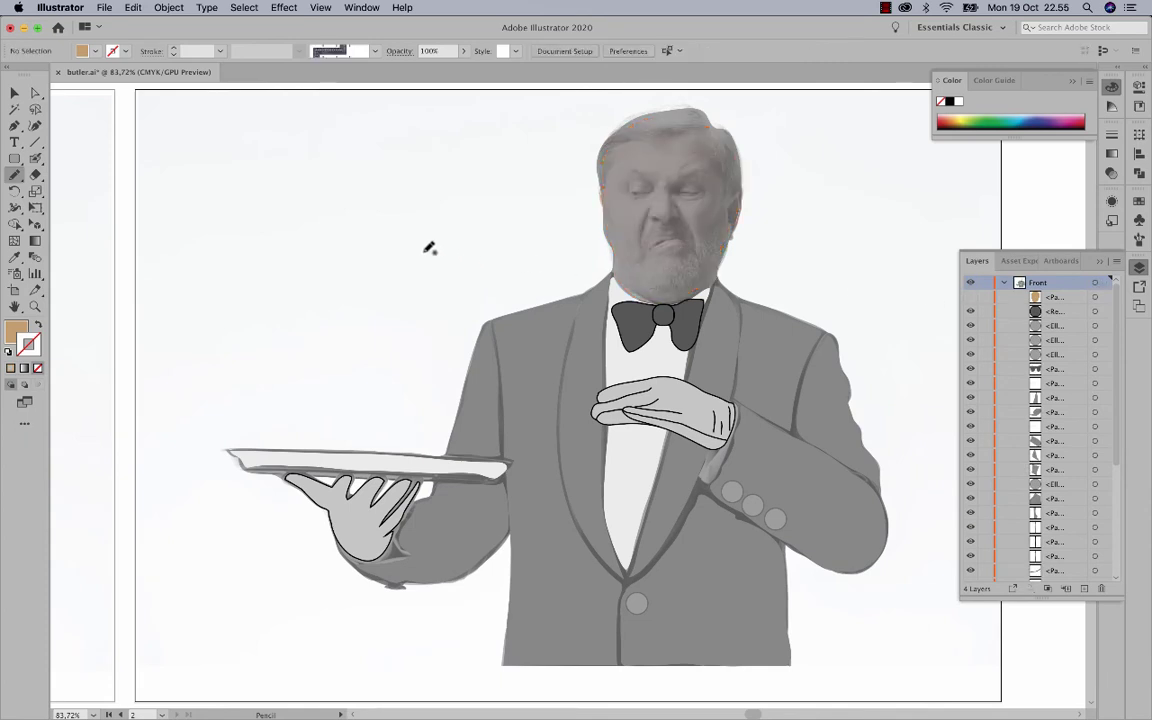
click(971, 300)
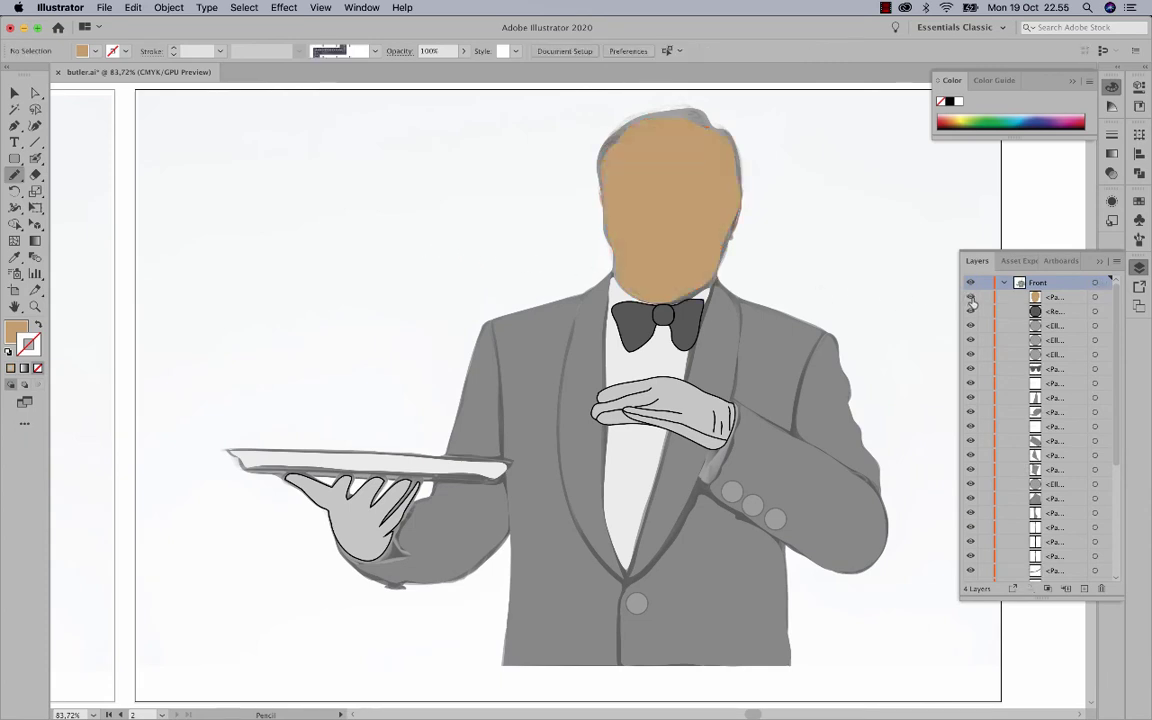
click(971, 300)
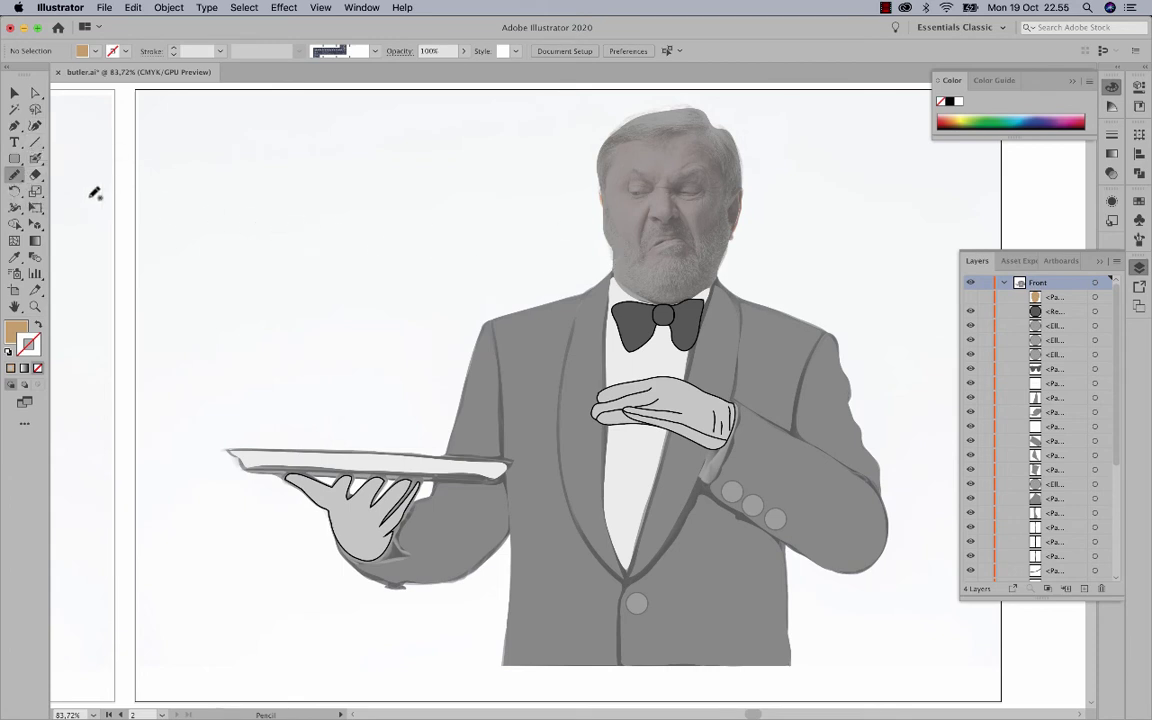
- Set the Pencil tool's fidelity to fully accurate, with tan as colour, and trace the beard and the hair as tan-filled shapes
double_click(14, 174)
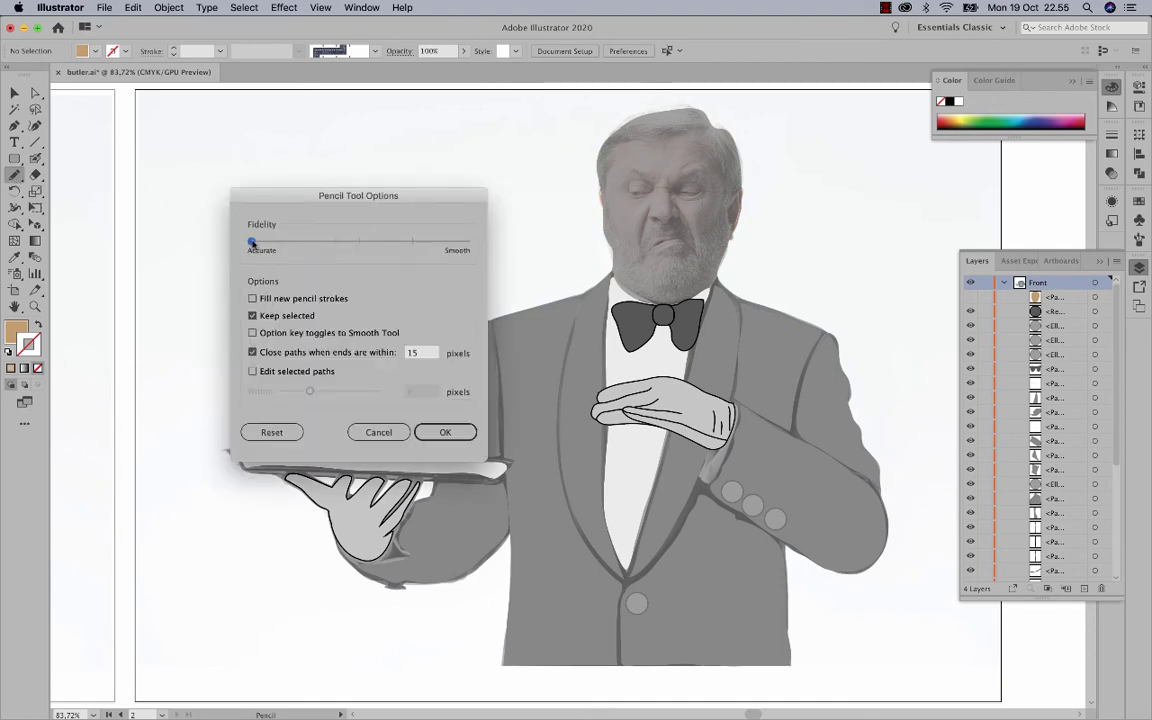
click(437, 432)
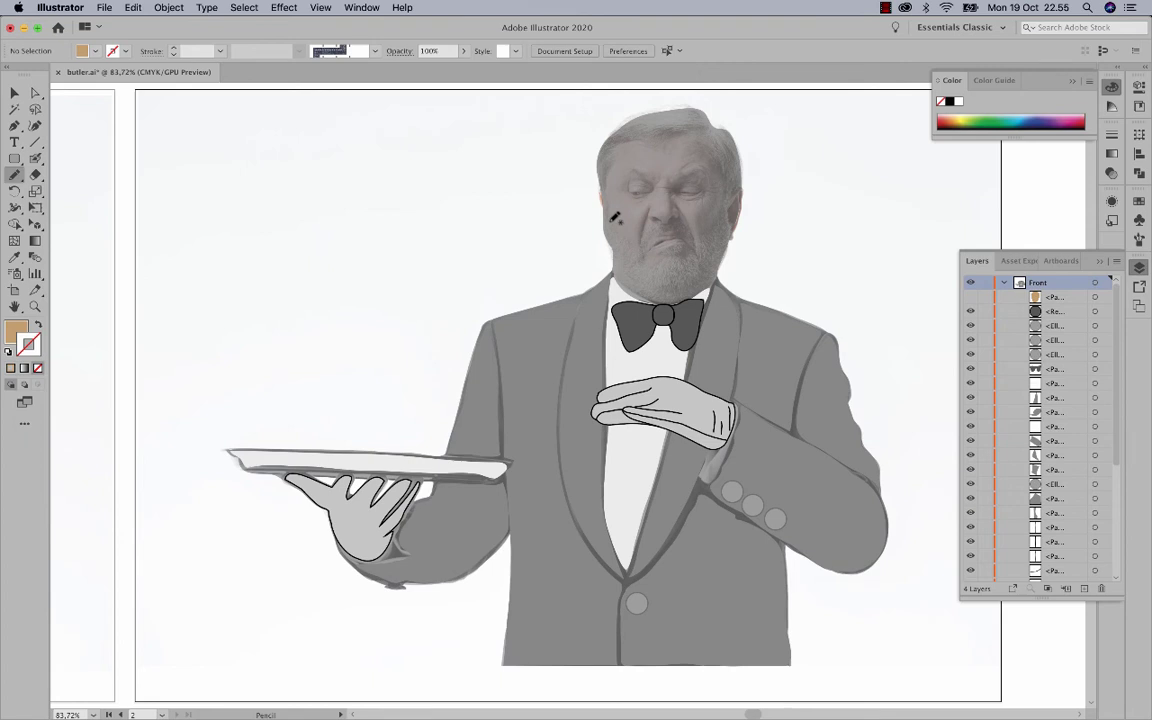
click(38, 325)
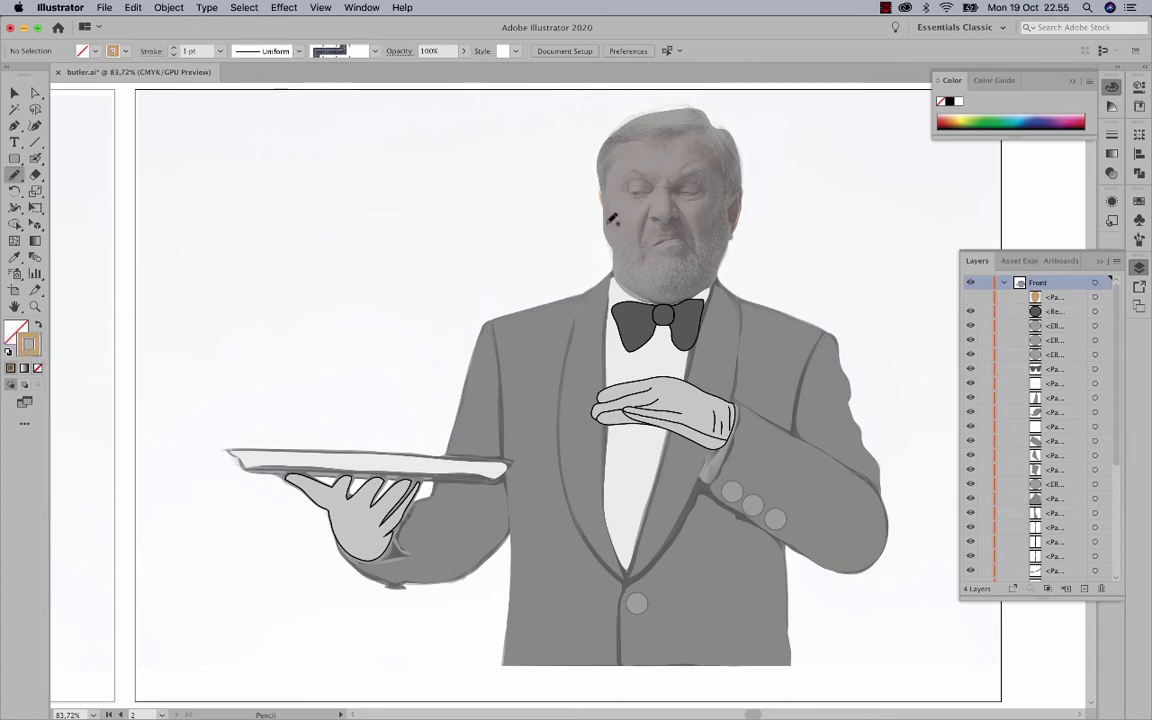
drag(609, 235, 612, 244)
mouse_move(648, 256)
mouse_down()
mouse_move(622, 240)
mouse_move(642, 300)
mouse_move(652, 222)
mouse_move(697, 241)
mouse_move(669, 228)
mouse_move(643, 245)
mouse_up()
key(shift+x)
mouse_move(609, 190)
mouse_down()
mouse_move(609, 163)
mouse_move(740, 145)
mouse_move(651, 114)
mouse_move(604, 190)
mouse_up()
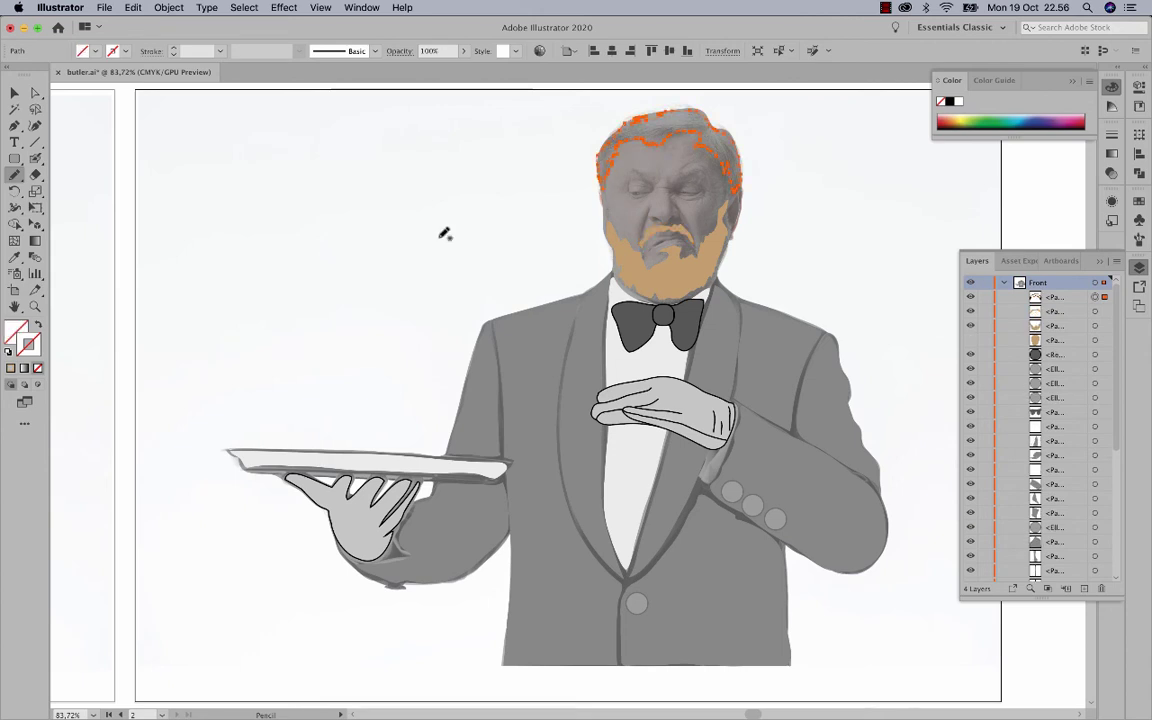
key(shift+x)
- Reduce the Blob Brush size and draw the eyes, nose, mouth and wrinkles in dark grey
double_click(35, 158)
click(477, 391)
key(Return)
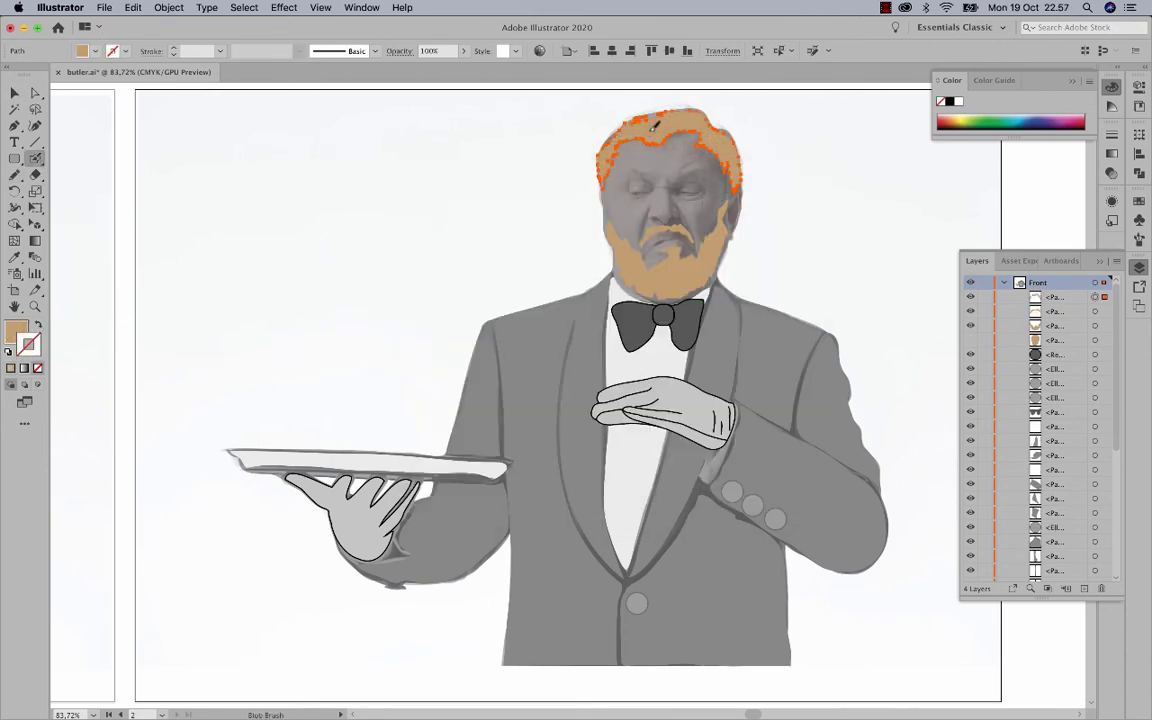
key(super+shift+a)
click(1138, 201)
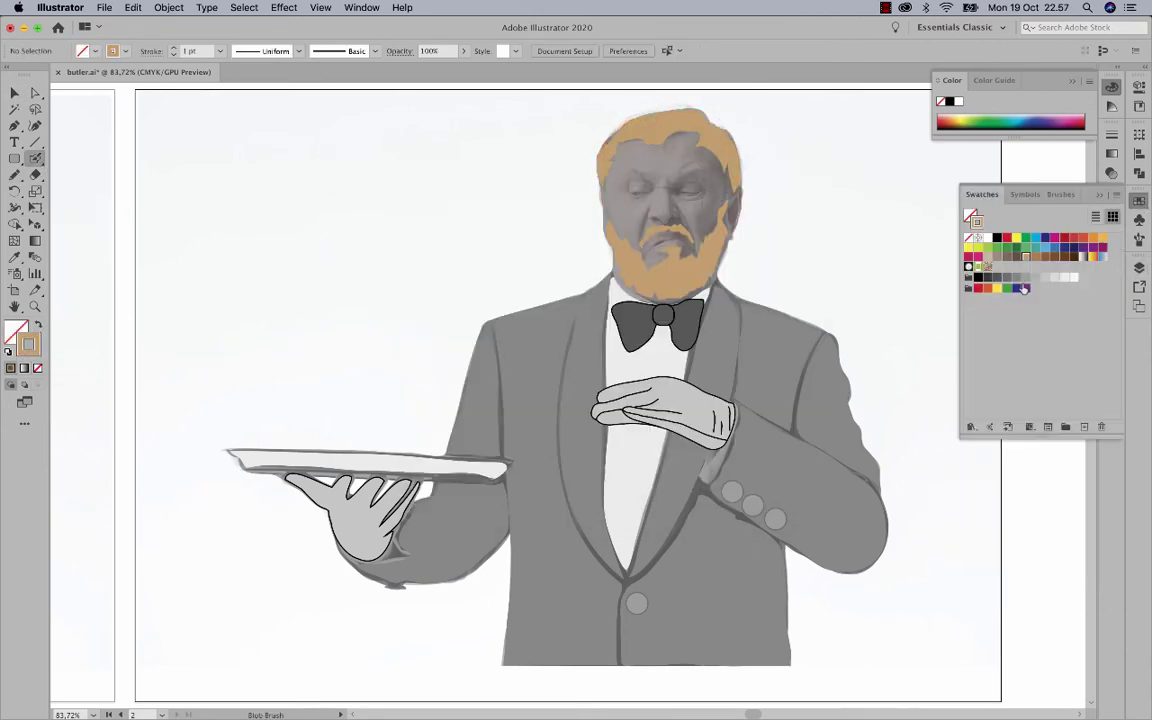
click(1007, 278)
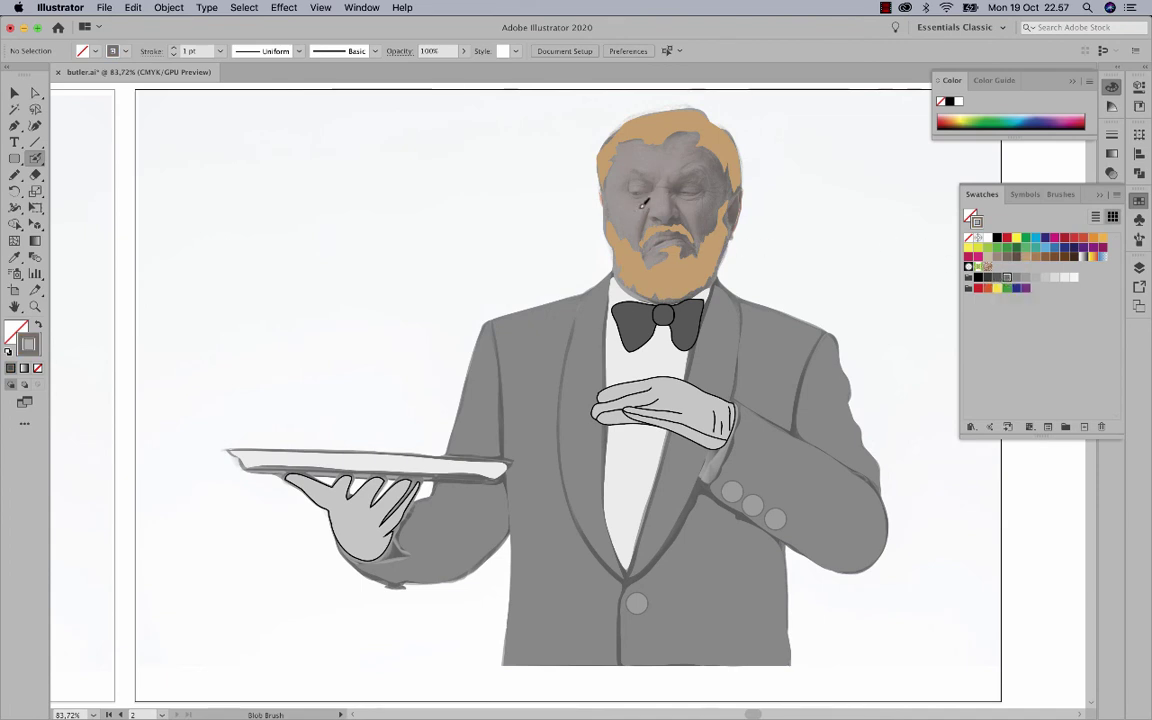
key(Return)
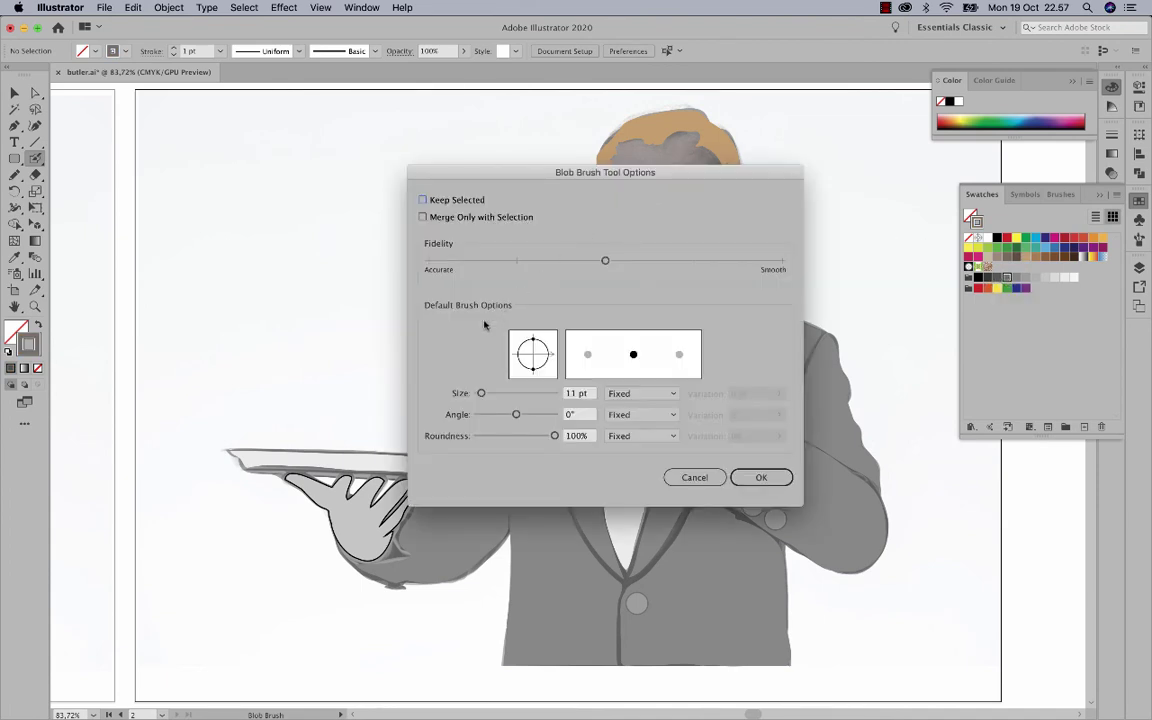
drag(481, 393, 478, 393)
click(761, 477)
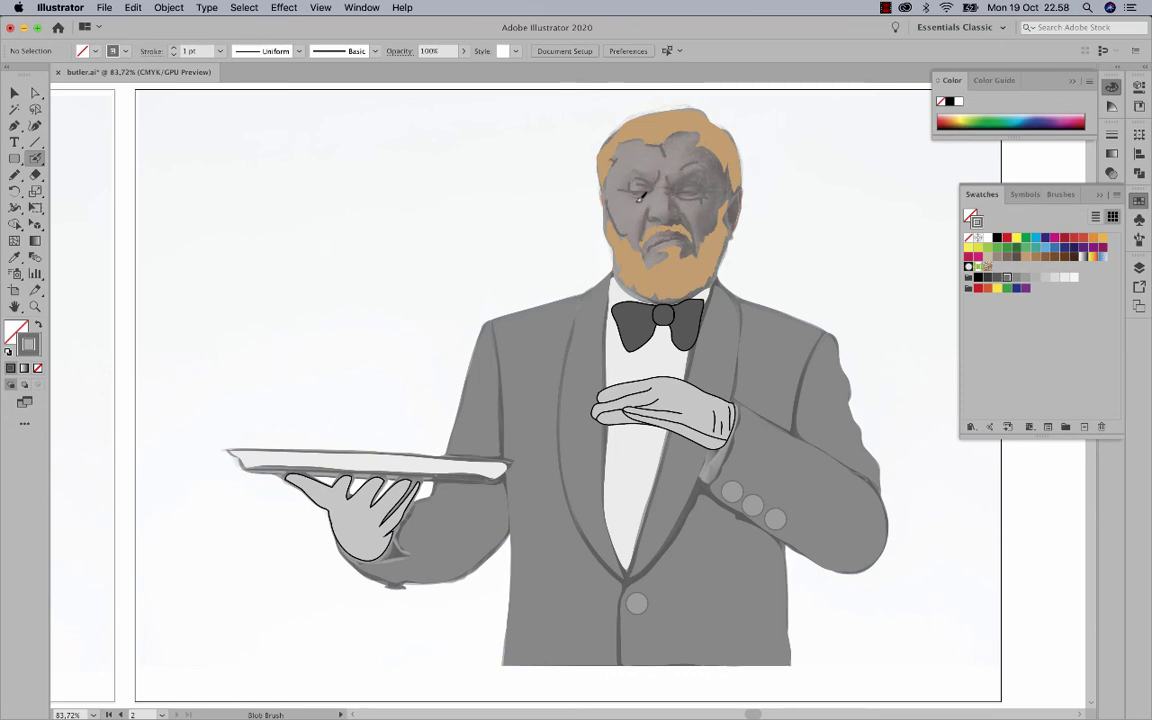
- Show the head path again and fill it with the beige swatch C=25 M=25 Y=40 K=0, without a stroke
click(1138, 266)
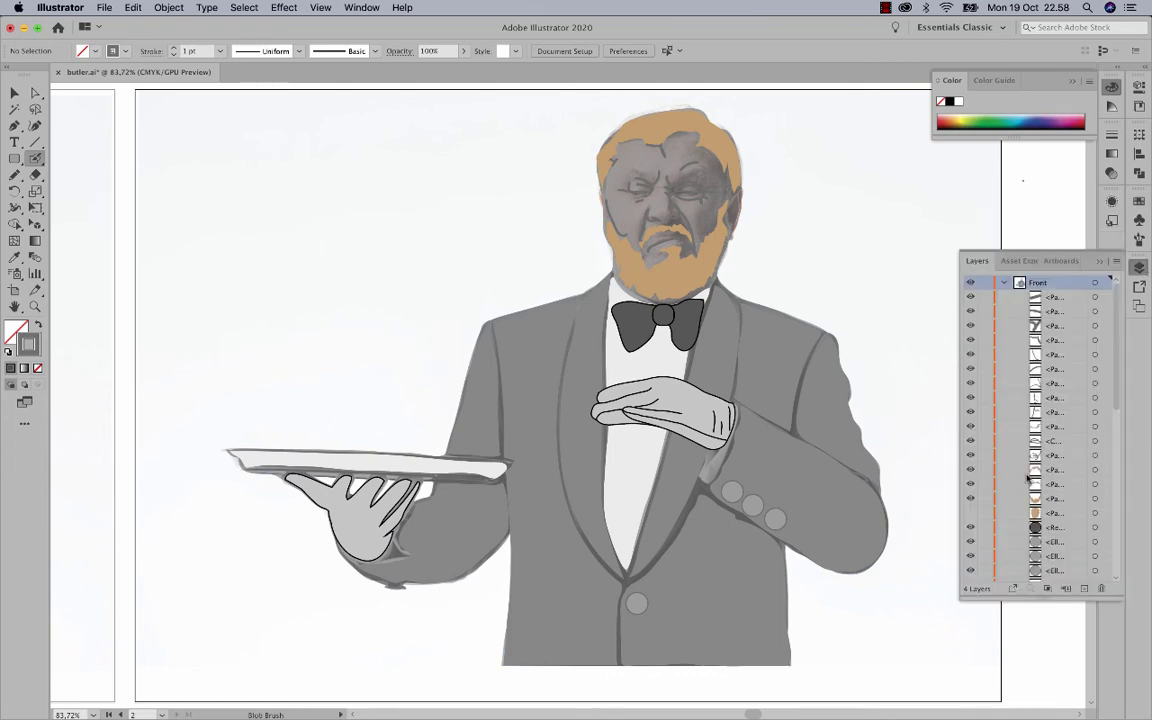
click(969, 516)
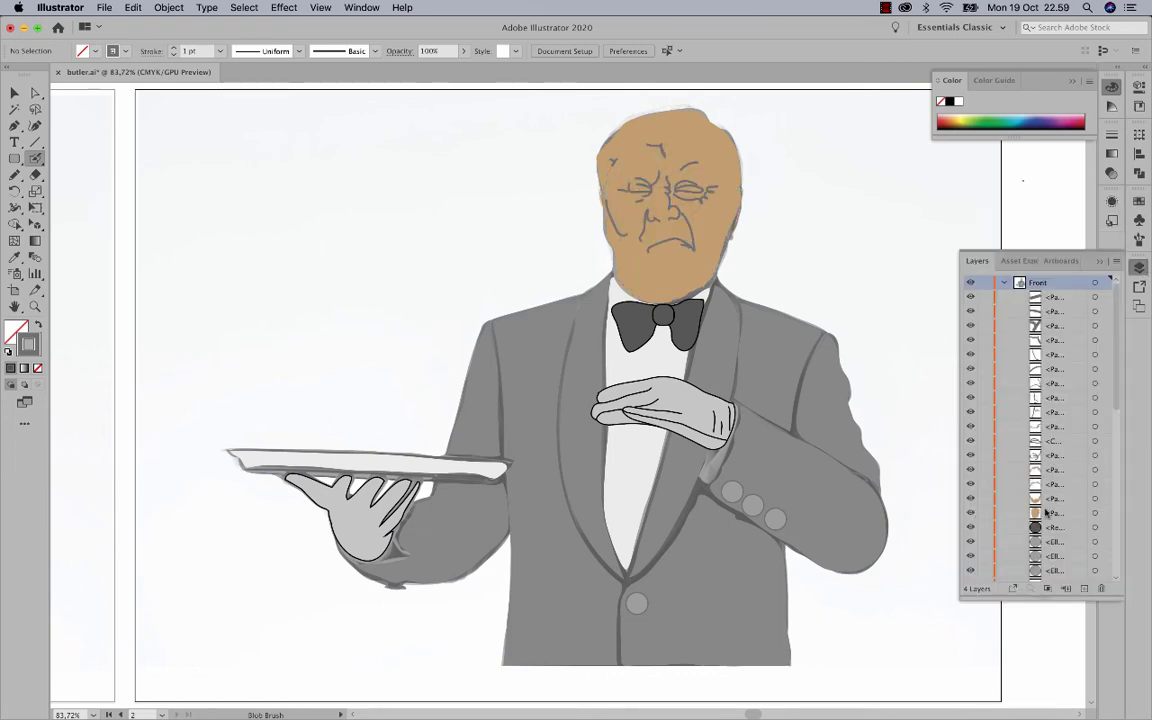
click(1096, 513)
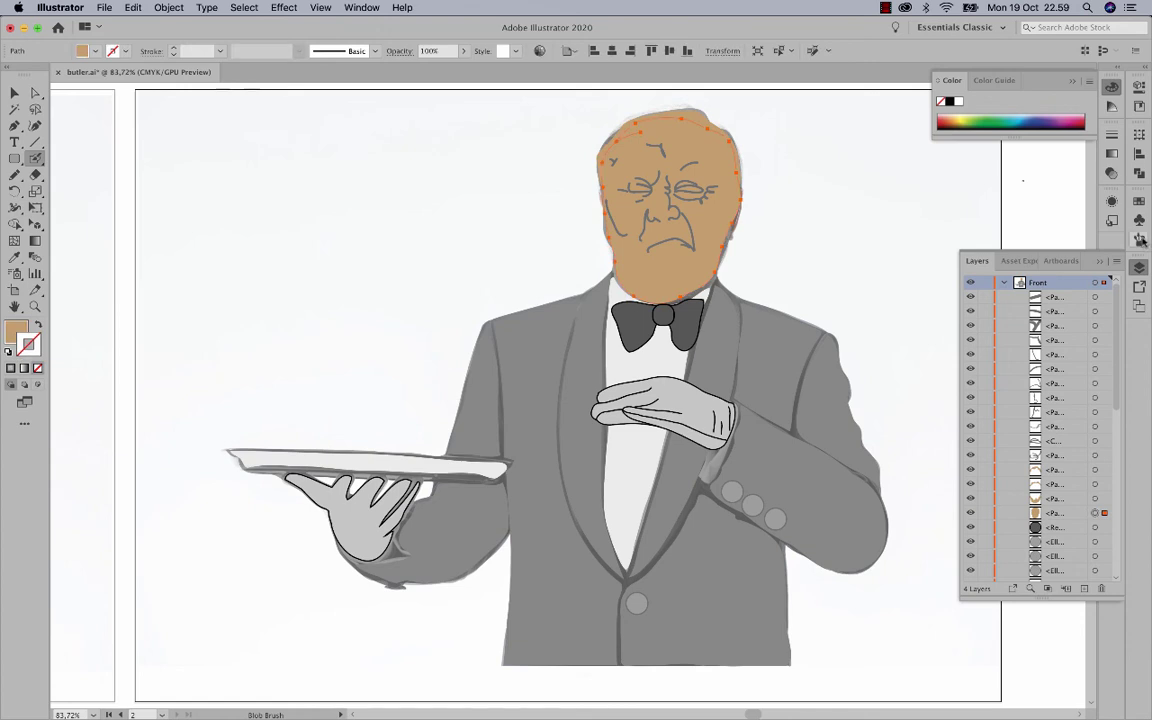
click(1138, 200)
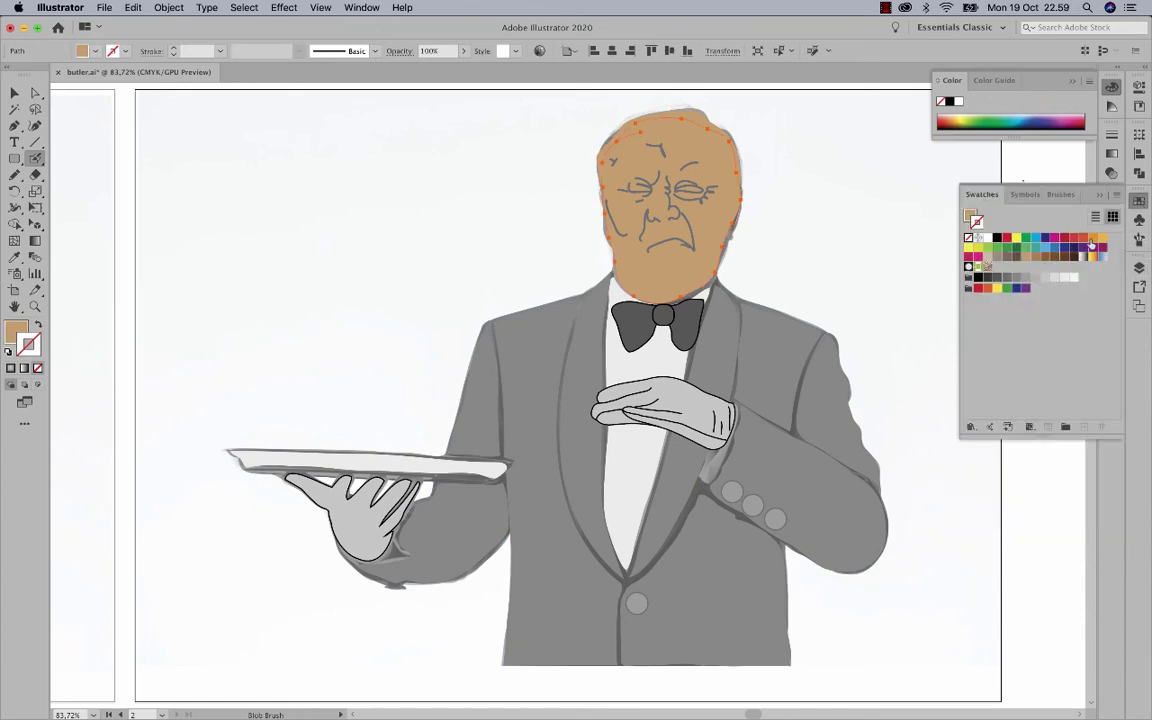
click(988, 257)
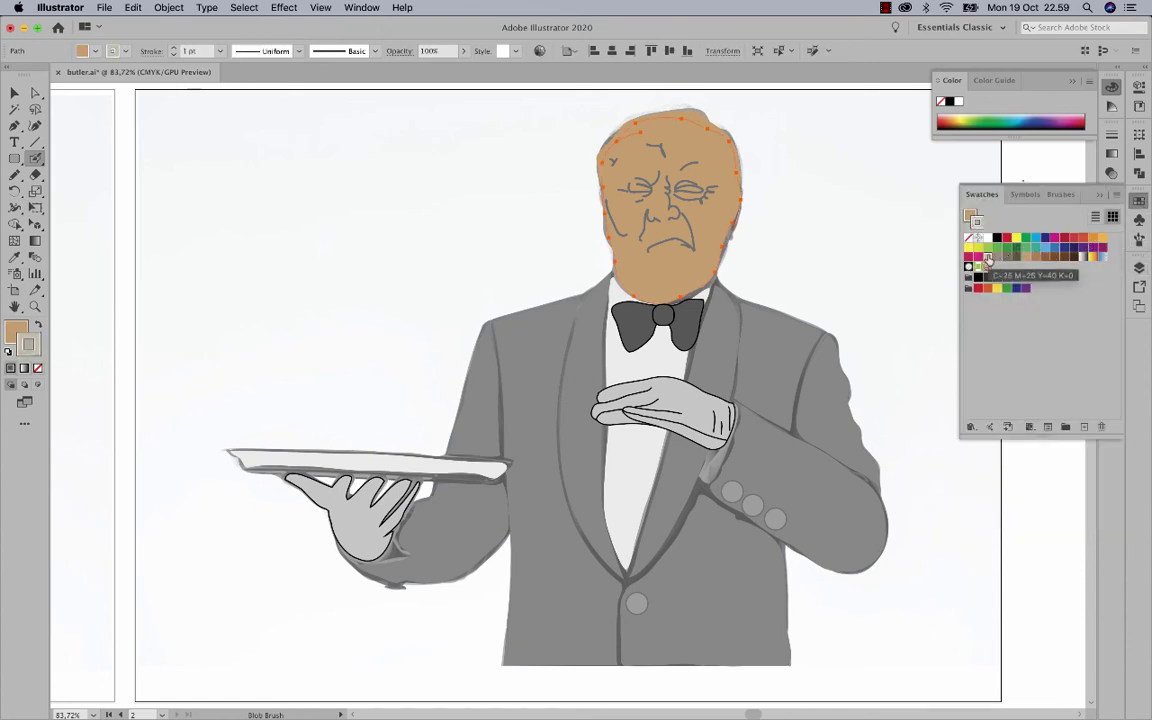
click(37, 326)
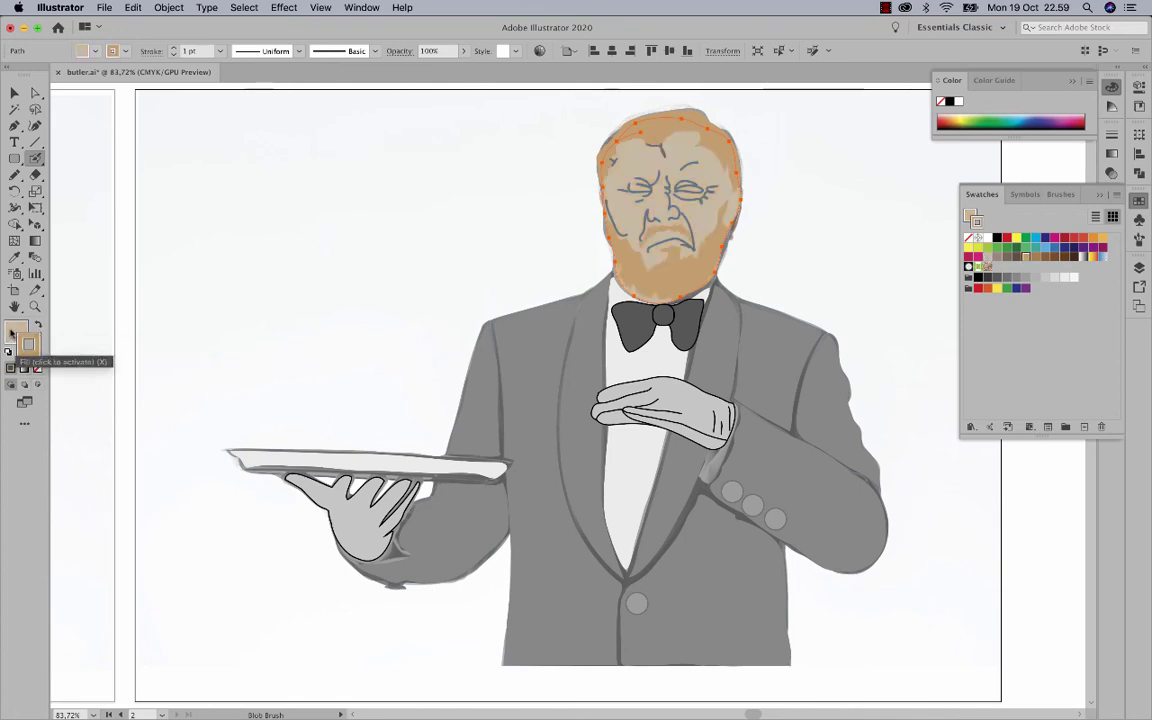
click(37, 368)
click(14, 93)
click(568, 218)
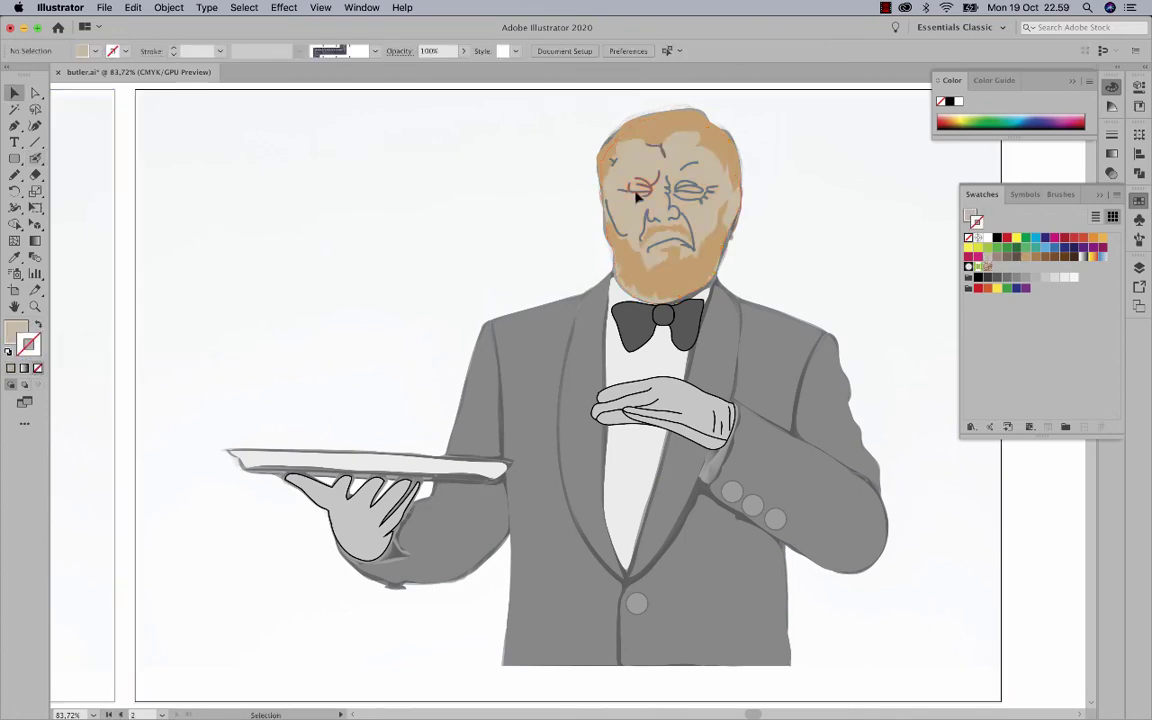
- Paint the eyebrows in the hair's tan and outline the ear in dark grey with the Blob Brush
key(shift+b)
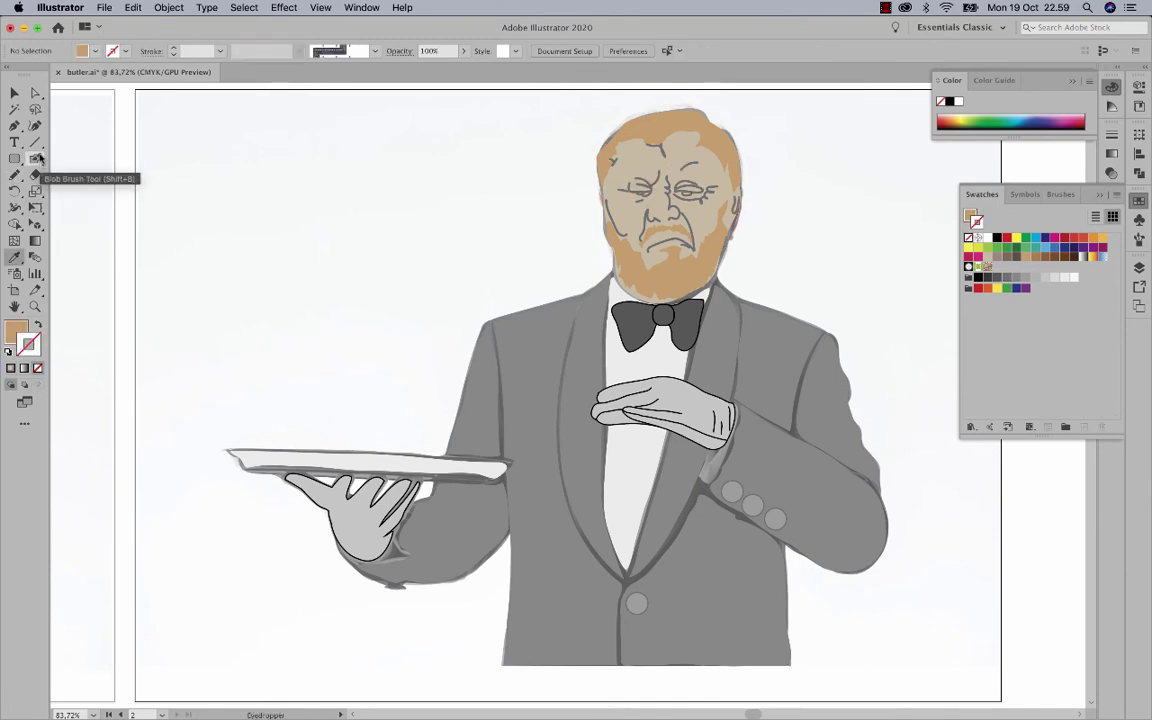
click(35, 159)
mouse_move(678, 174)
mouse_down()
mouse_move(698, 169)
mouse_move(648, 176)
mouse_move(624, 238)
mouse_up()
super+click(520, 318)
super+click(483, 213)
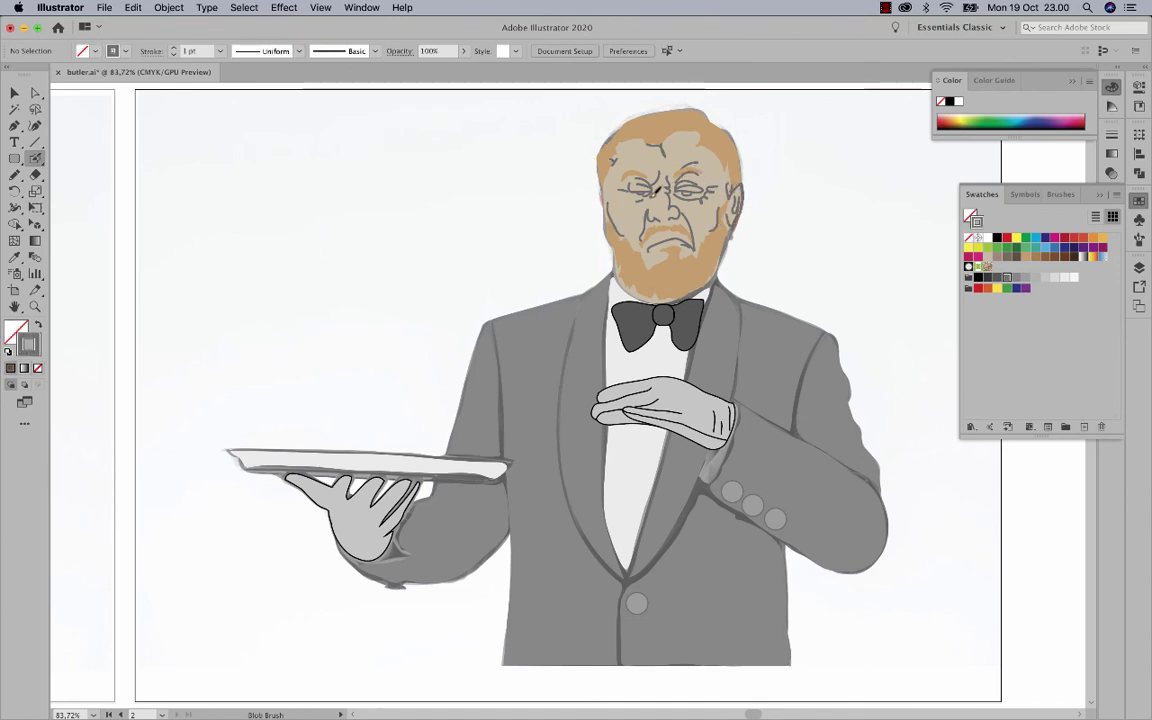
- Draw a wide rectangle across the butler from below the eyes to near the jacket's hem and fill it blue without a stroke
scroll(478, 265, left, 5)
key(m)
drag(279, 224, 1025, 637)
click(38, 327)
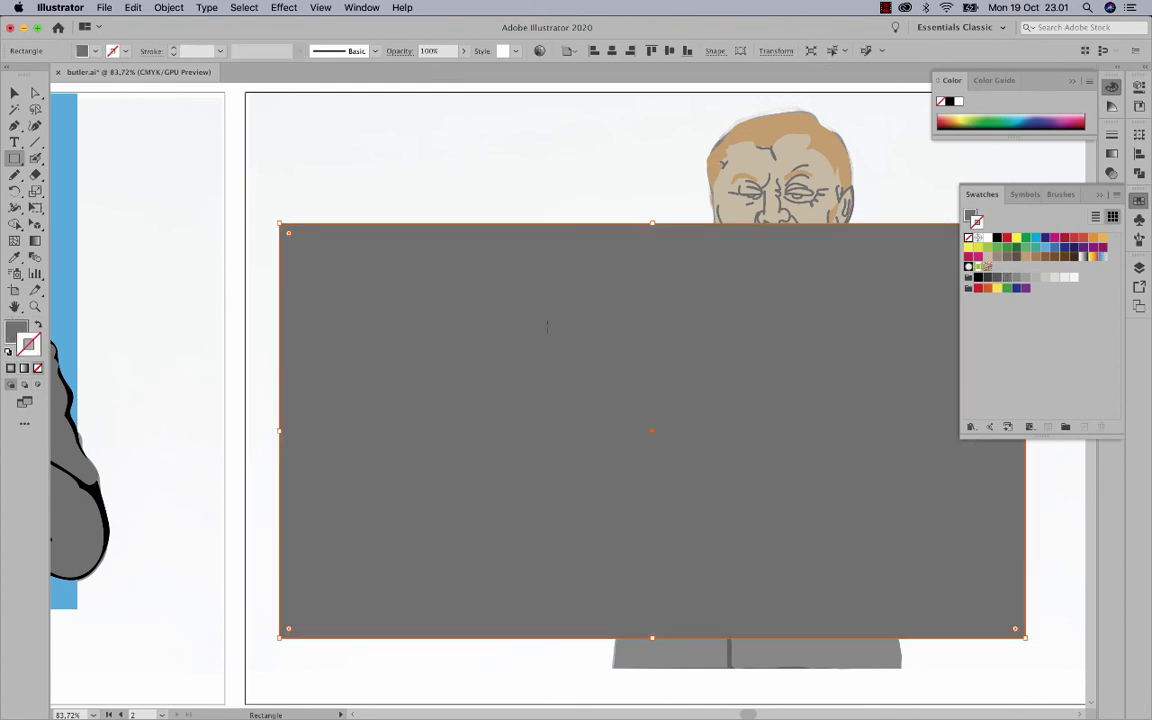
key(x)
click(1041, 247)
- Unlock the Back layer, move the blue rectangle into it behind the front shapes and lock the layer again
right_click(425, 480)
click(1138, 267)
click(1003, 282)
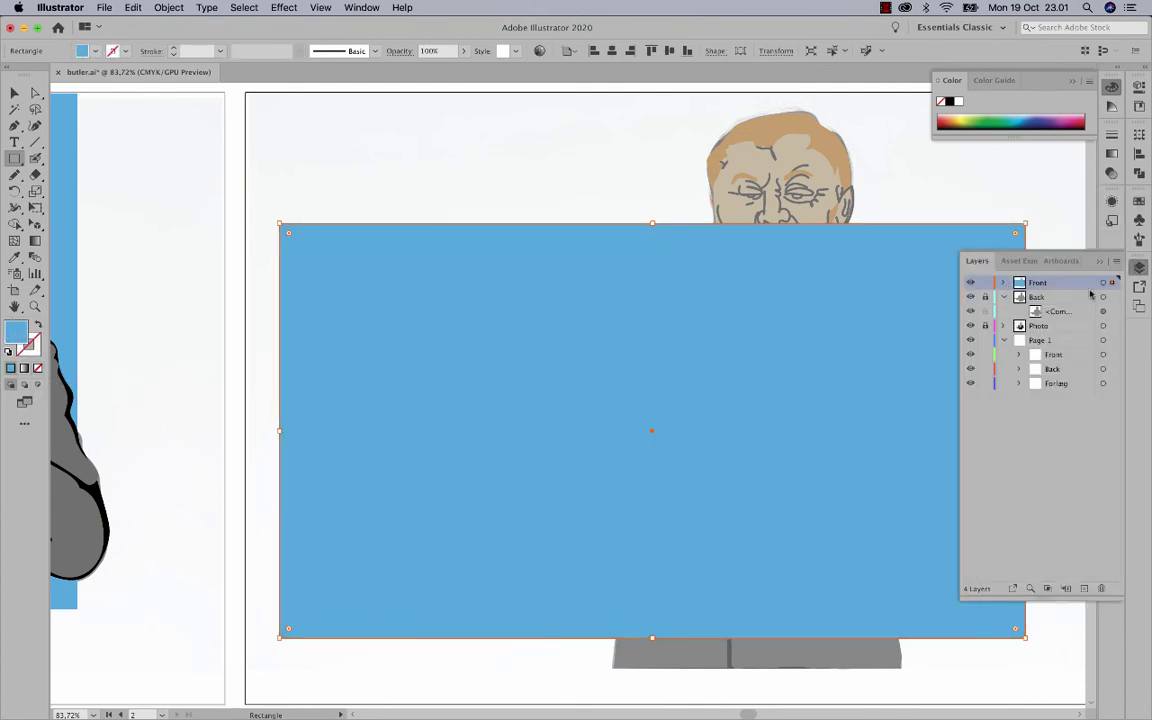
click(1004, 282)
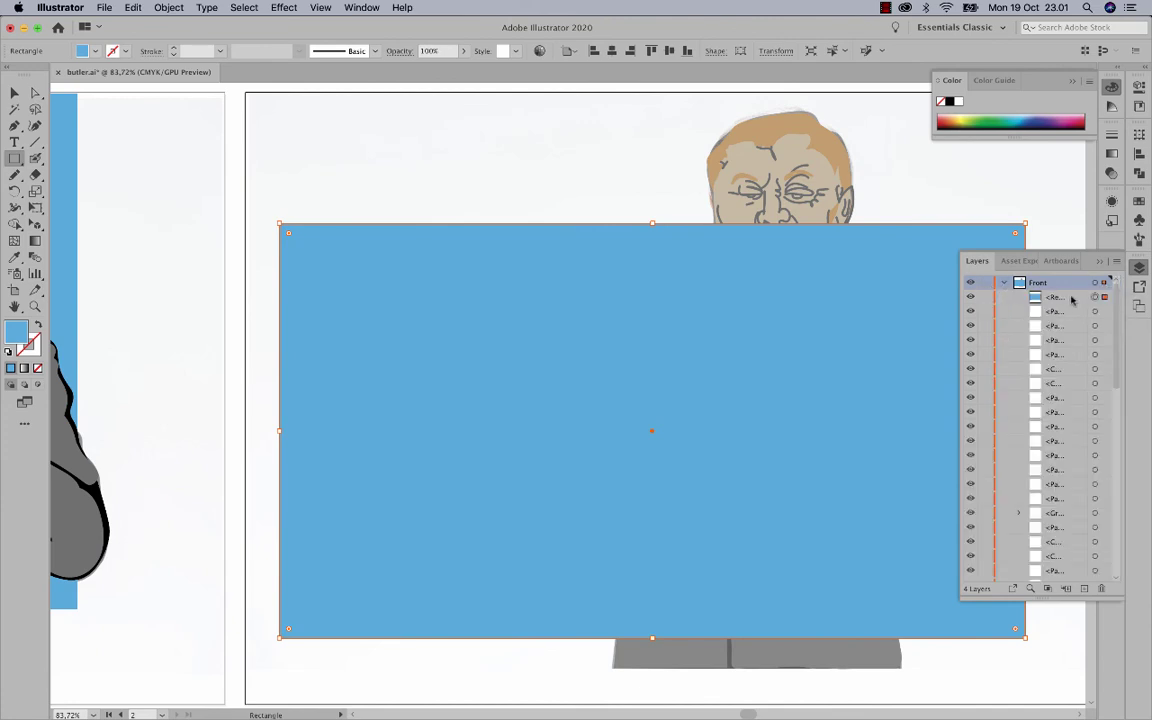
click(1004, 282)
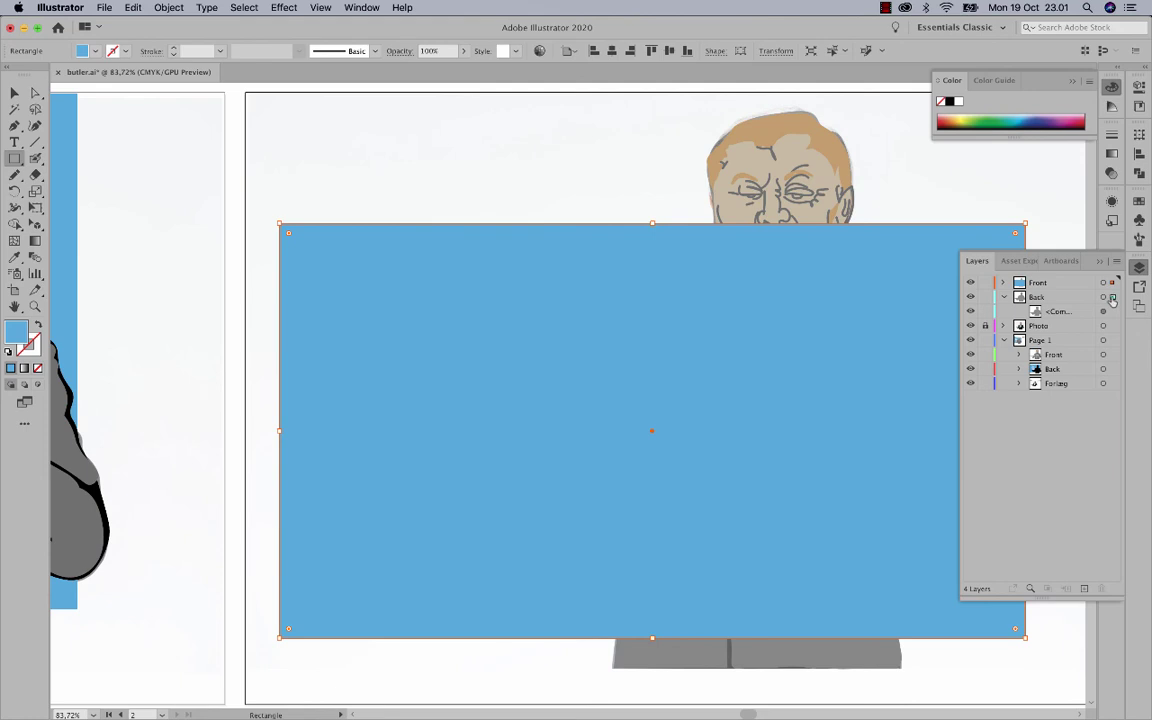
drag(1112, 299, 1112, 297)
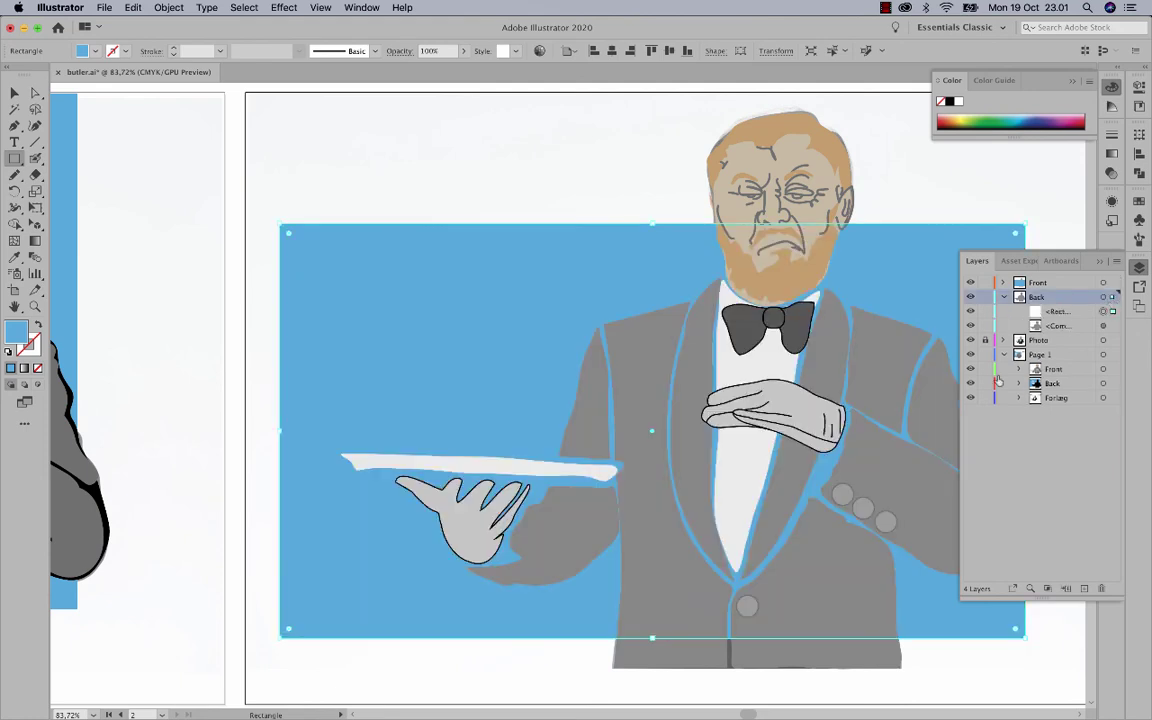
click(986, 297)
click(1004, 297)
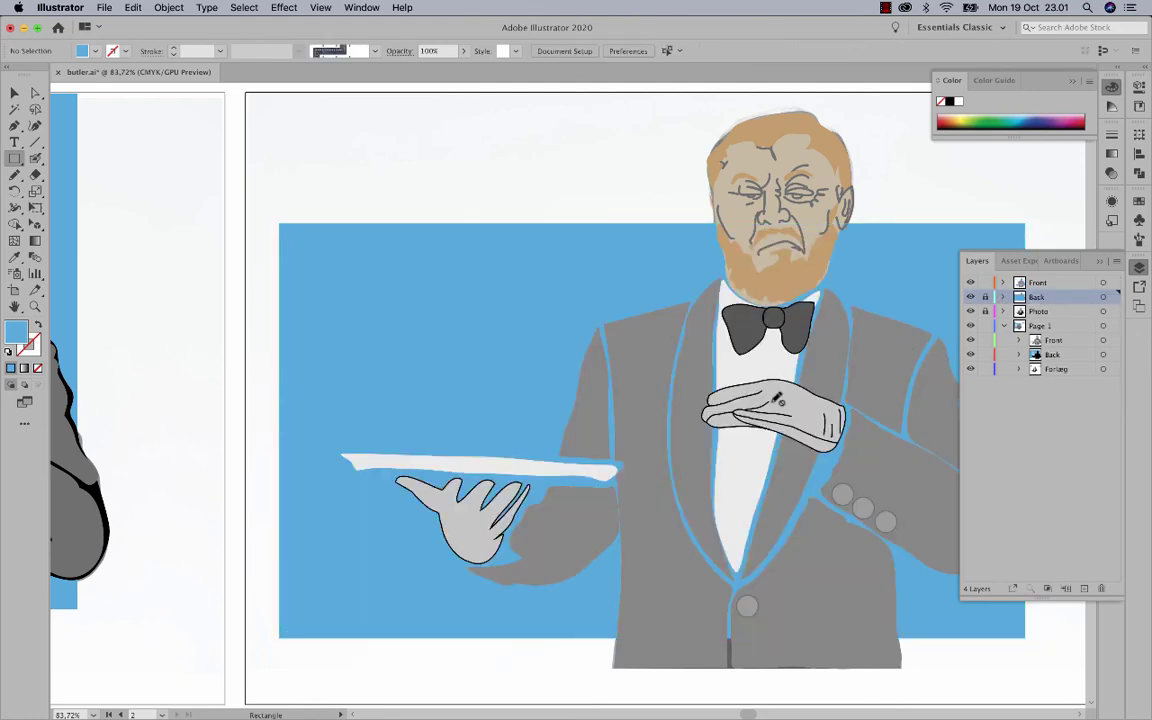
click(1004, 297)
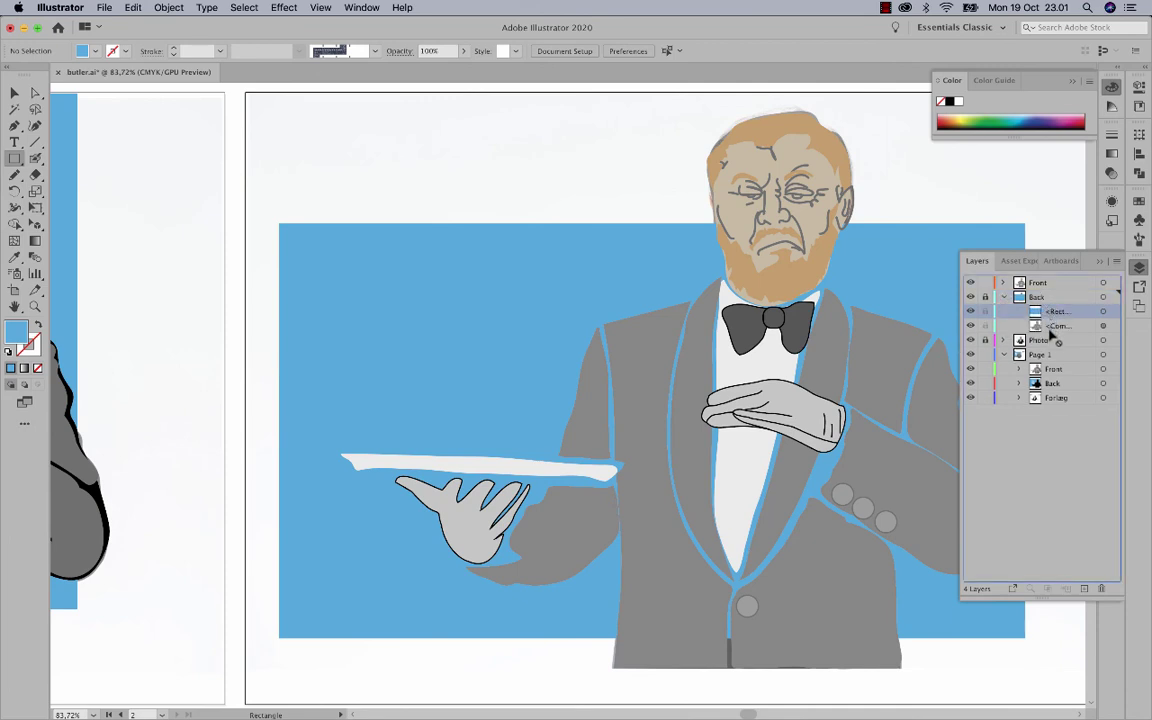
- Place the blue rectangle beneath the dark silhouette path in the Back layer and set the silhouette's opacity to 100%
drag(1060, 318, 1045, 335)
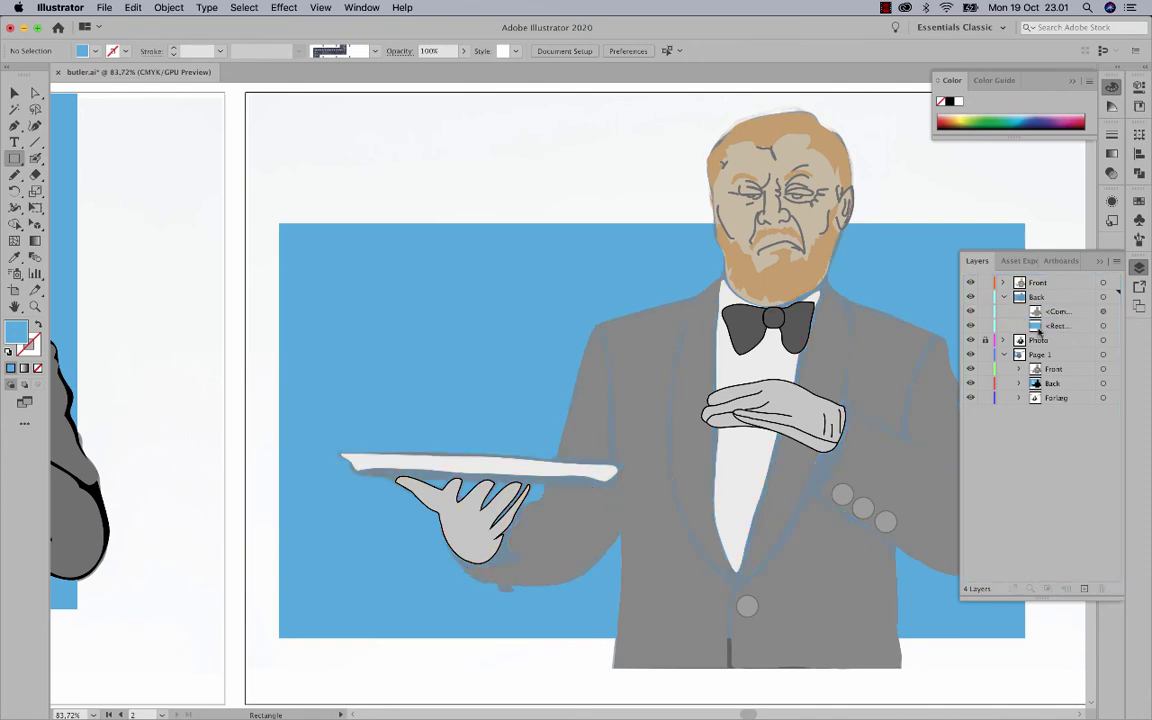
click(1106, 312)
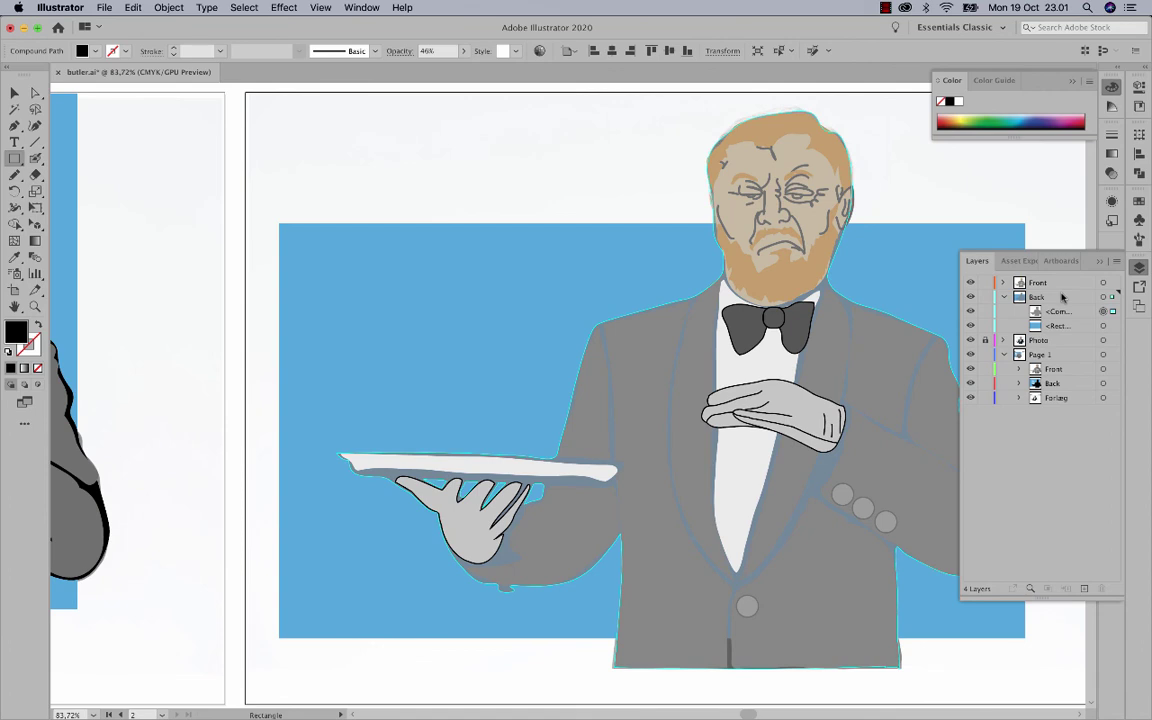
click(1111, 172)
click(1083, 150)
drag(1058, 166, 1088, 166)
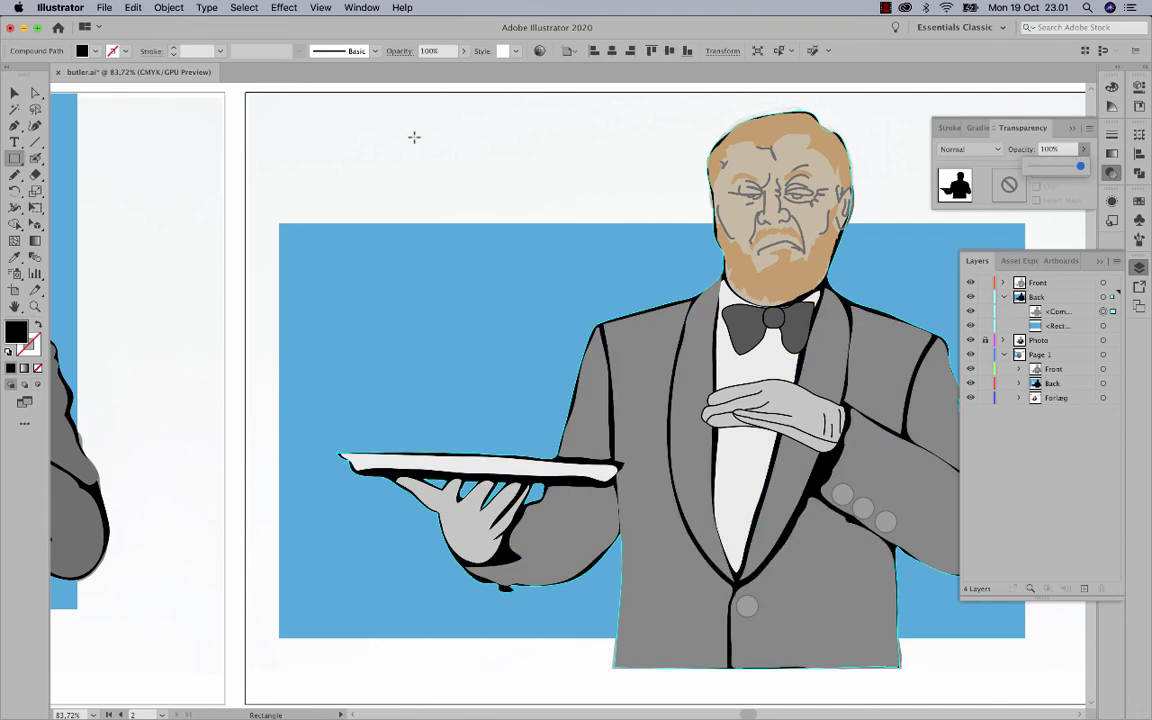
key(v)
click(257, 123)
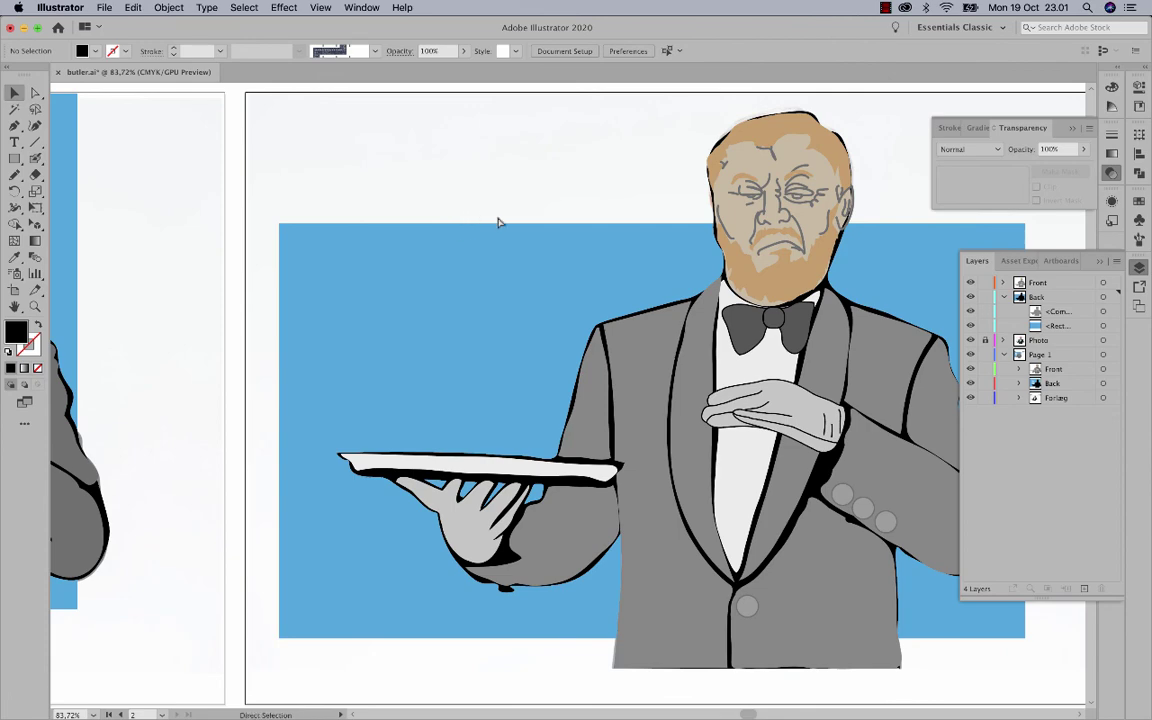
- Extend the blue rectangle upward so its top edge sits just above the butler's eyes
key(super+minus)
drag(432, 296, 488, 308)
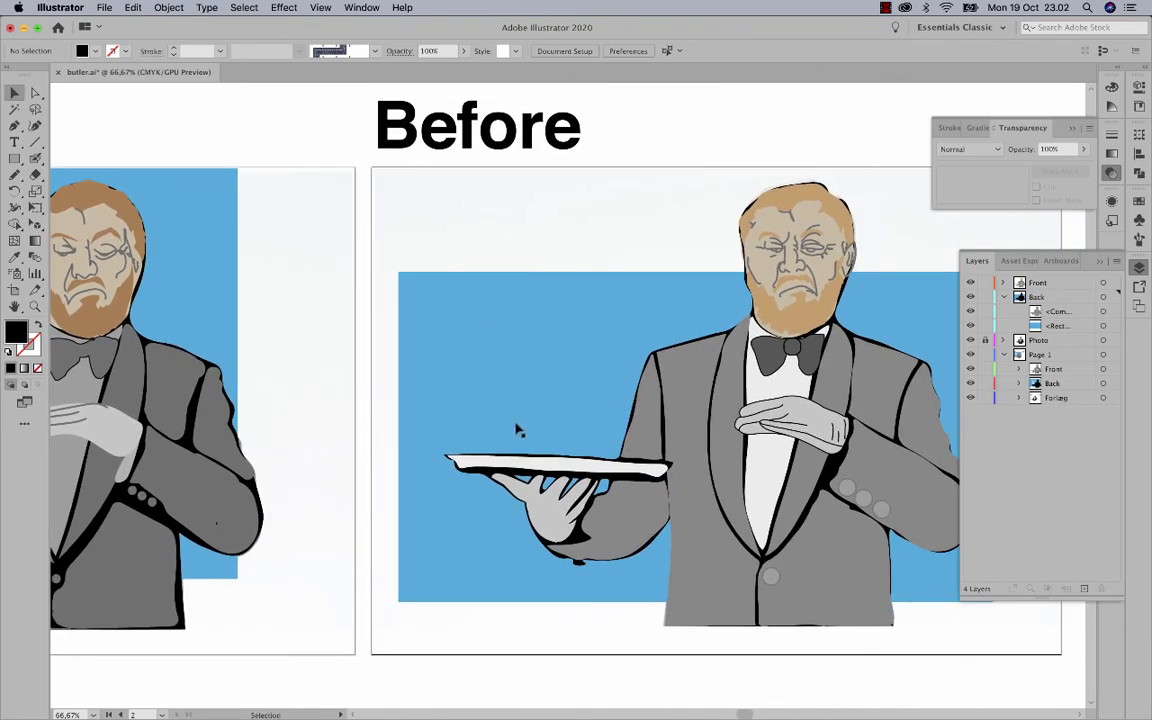
scroll(458, 399, left, 10)
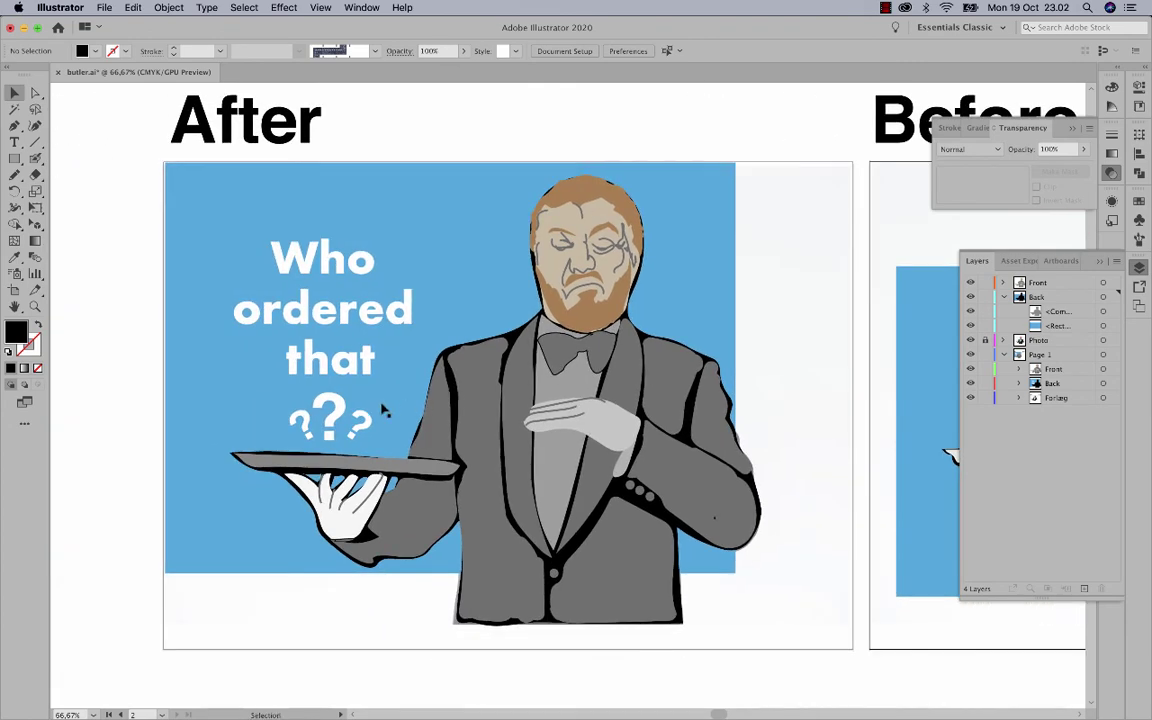
scroll(758, 347, right, 9)
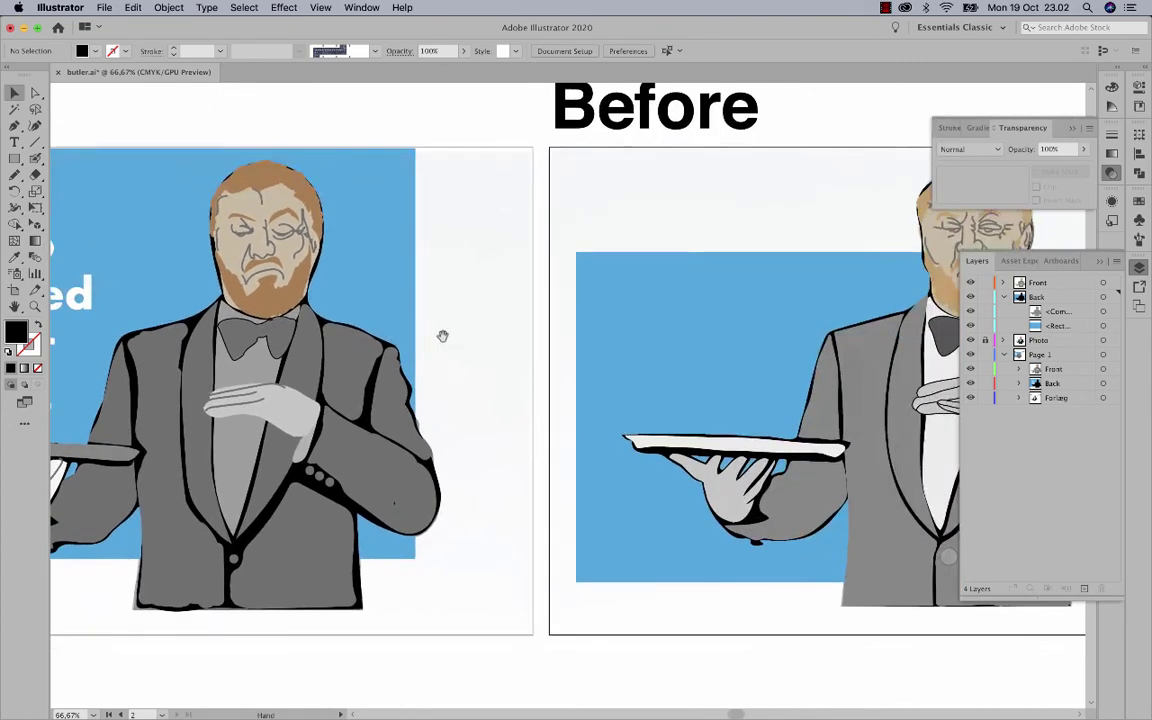
click(590, 285)
drag(593, 270, 596, 237)
- Add the centred text "Who ordered that ???" on four lines over the blue area above the tray
key(t)
click(394, 296)
text(Who)
key(Return)
text(ordered)
key(Return)
text(that)
key(Return)
text(??)
- Format the whole text block in white Futura Bold at 50 pt
key(super+a)
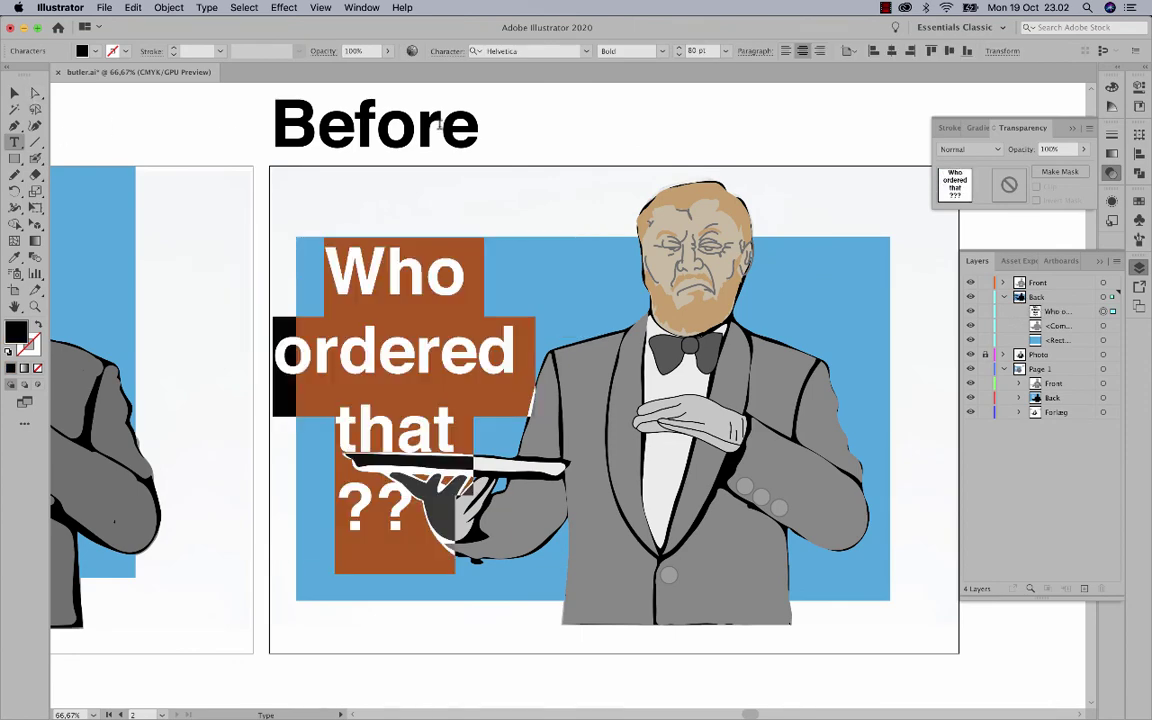
click(1139, 200)
click(987, 237)
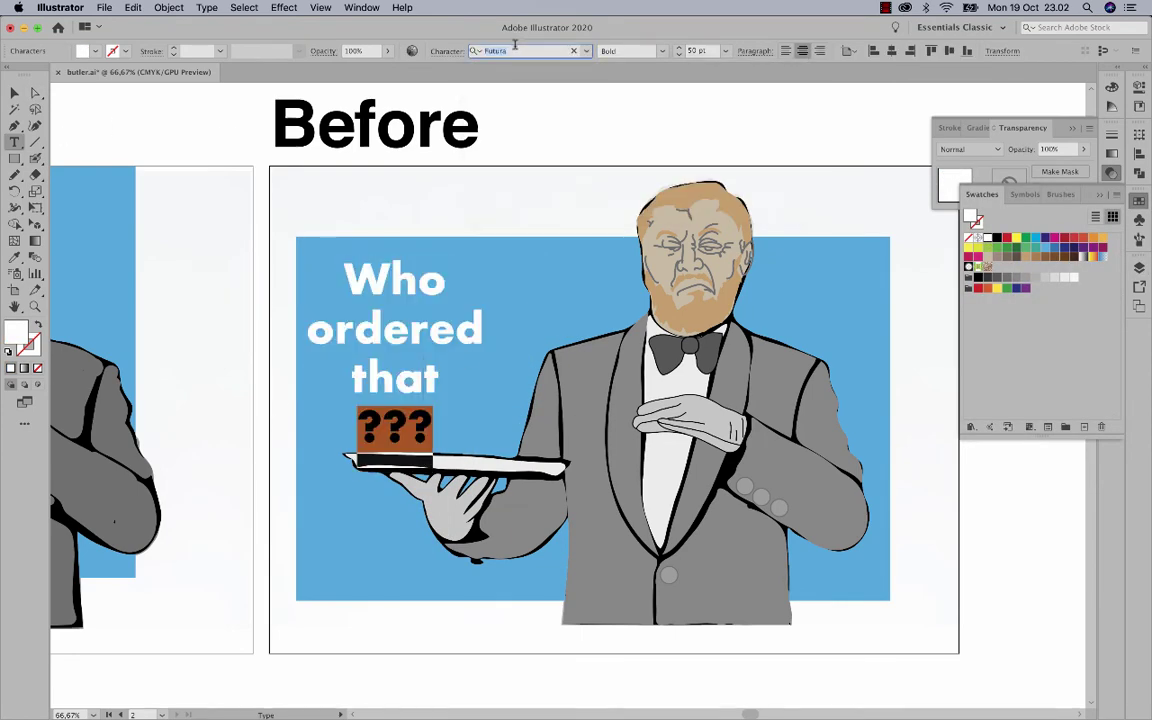
- Set the three question marks in Helvetica, making the middle one larger than the outer two
text(helve)
click(501, 204)
click(446, 51)
key(Escape)
click(514, 296)
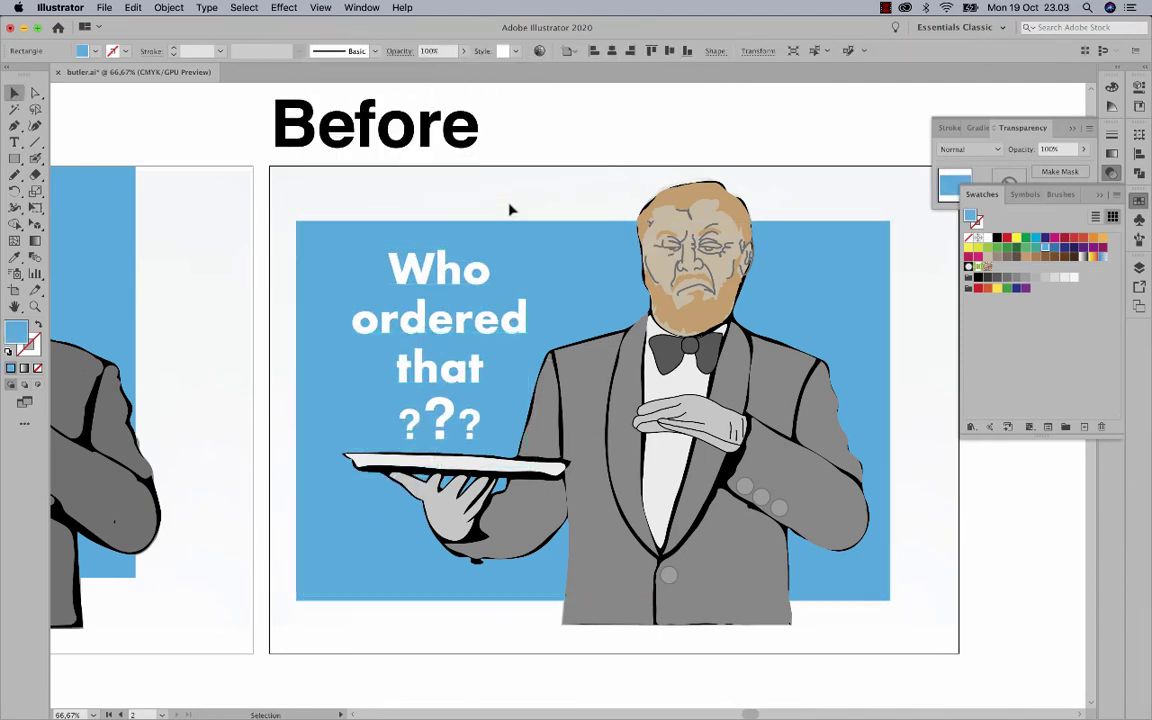
- Convert the text above the tray to outlines and ungroup it into separate letters
click(450, 430)
click(207, 7)
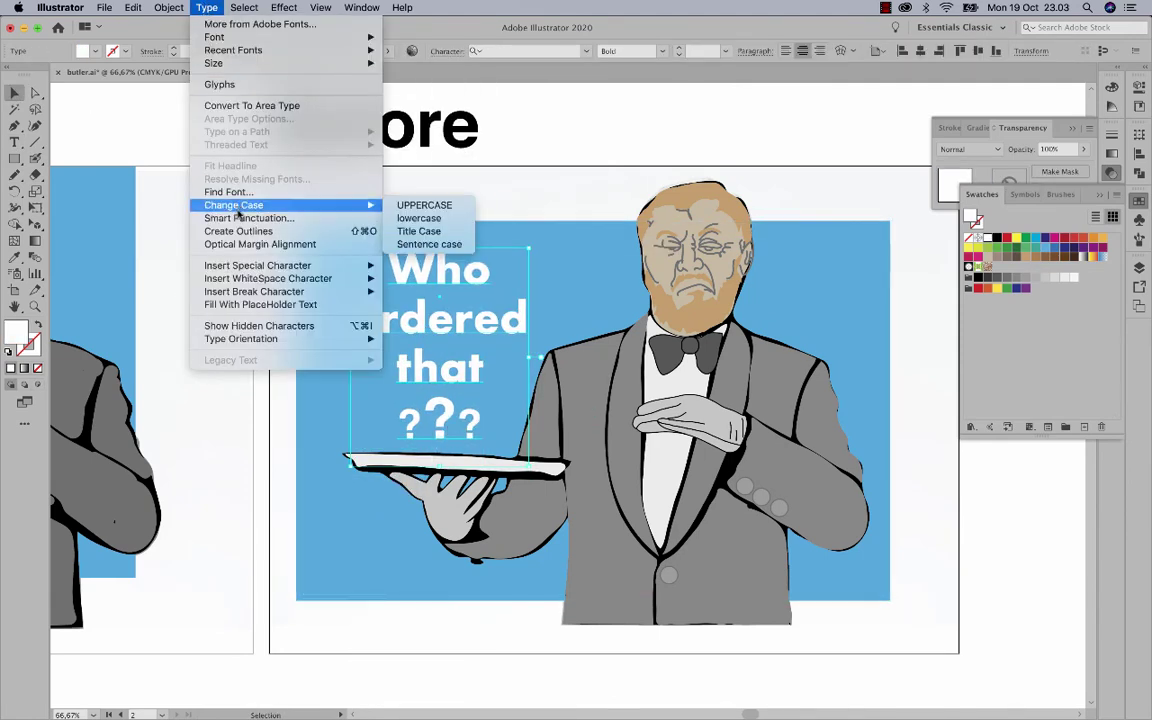
mouse_move(237, 208)
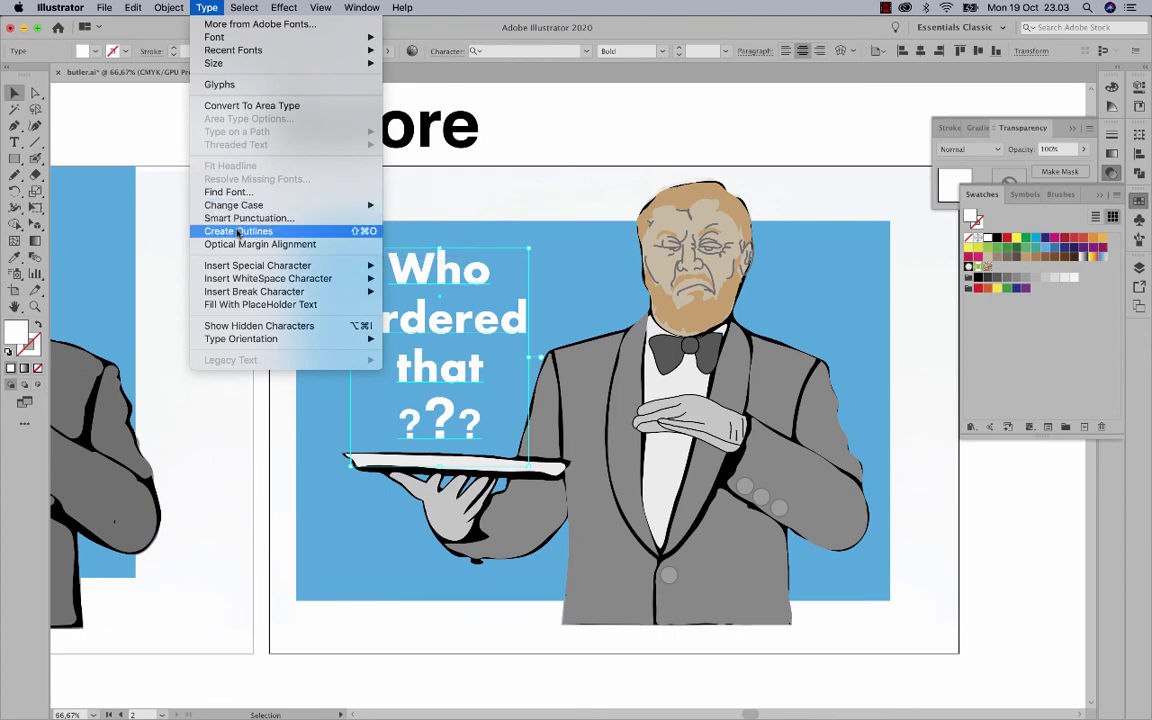
click(238, 232)
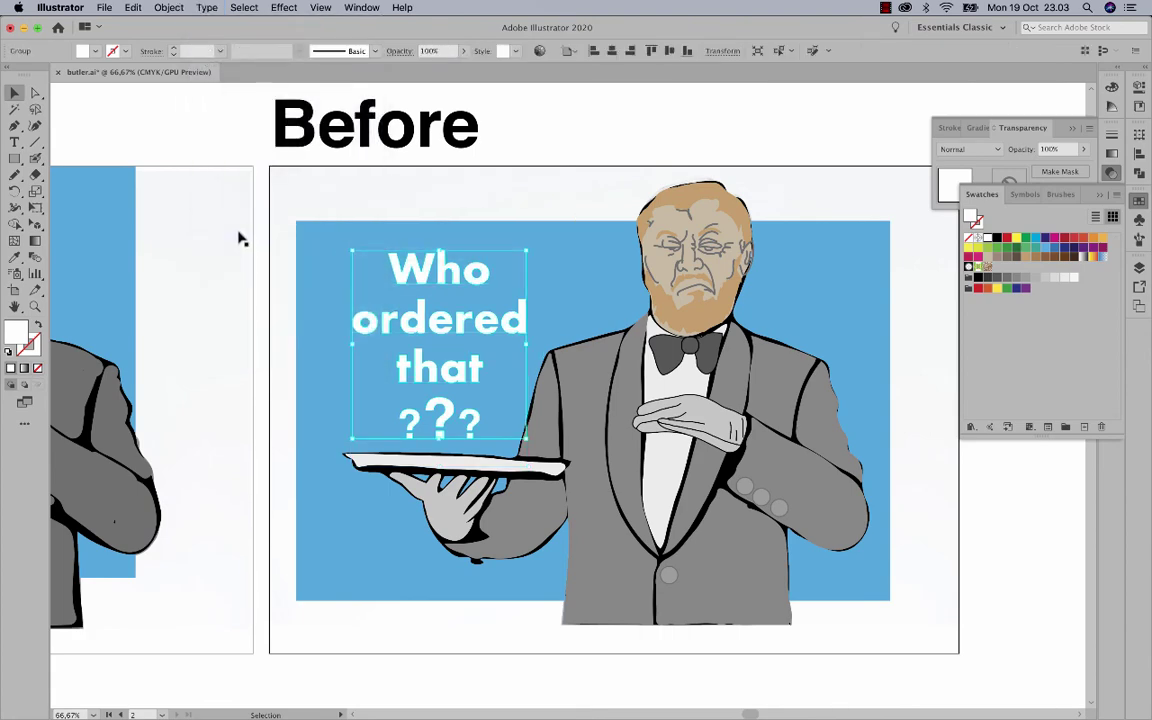
click(168, 7)
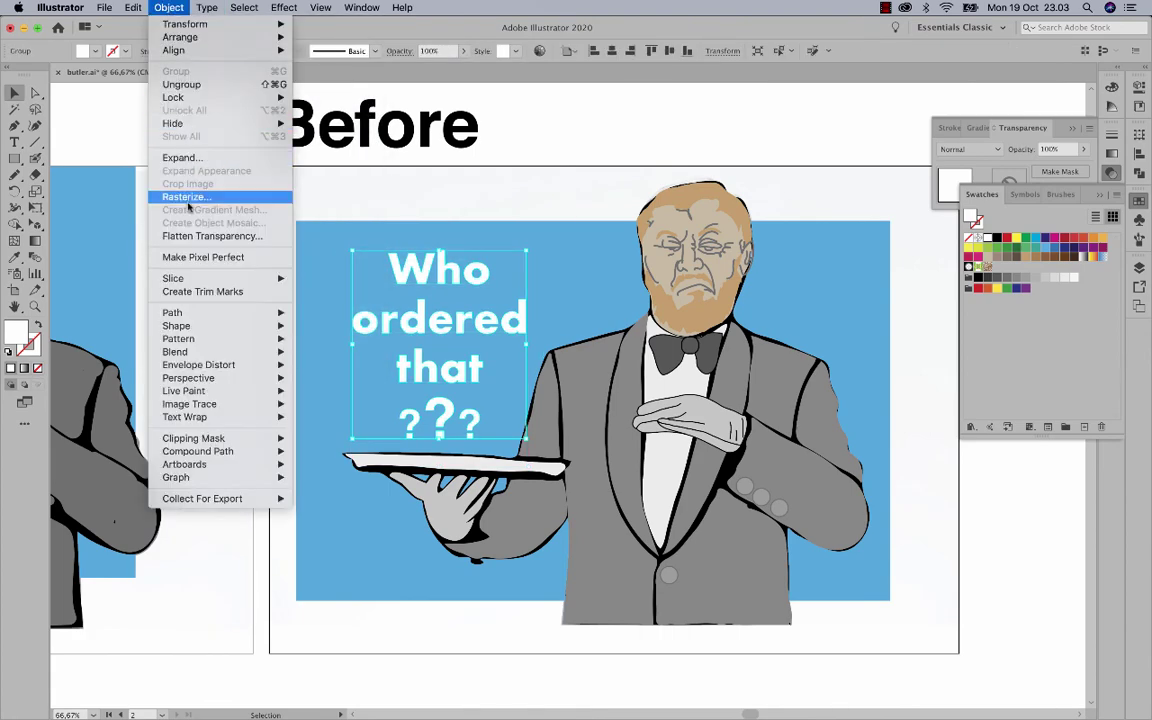
click(192, 86)
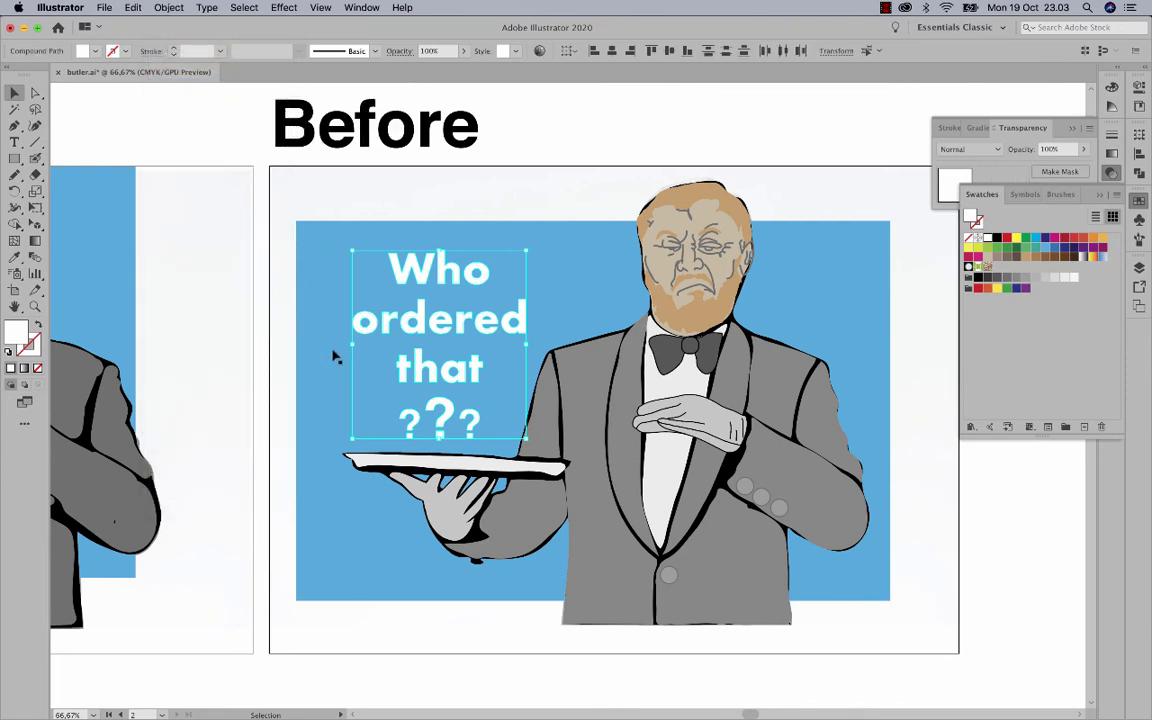
click(480, 193)
- Rotate the two small question marks so that each one tilts outward, away from the large middle one
click(474, 424)
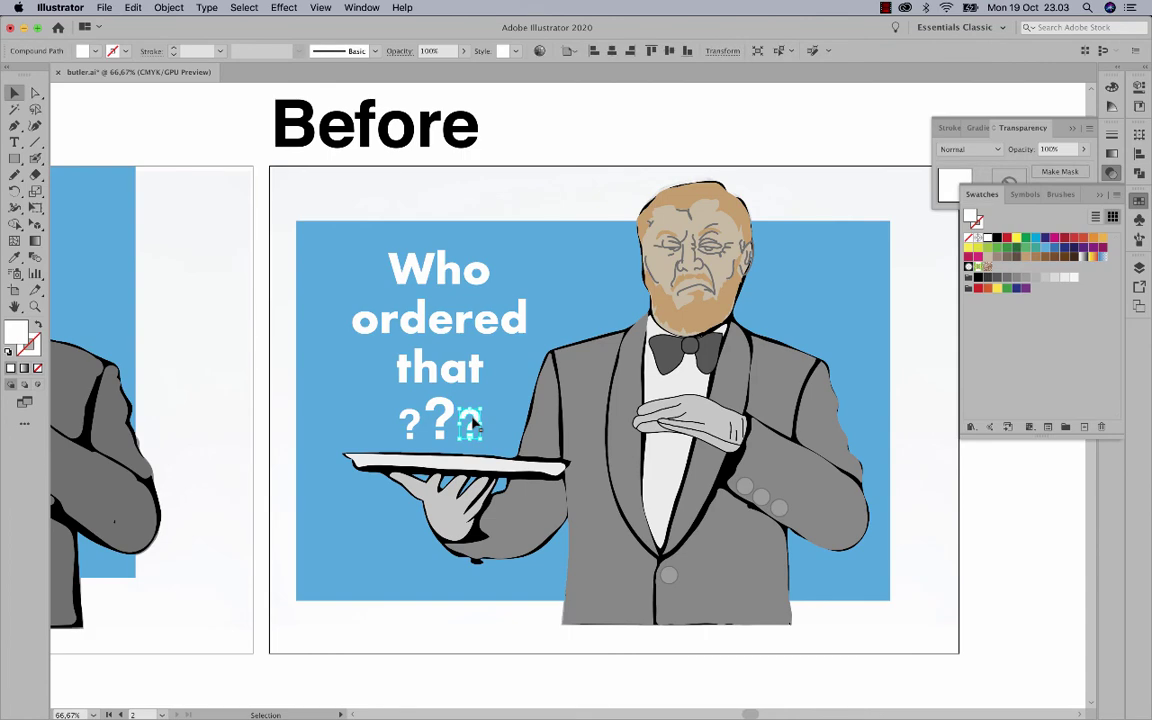
key(super+equal)
key(super+equal)
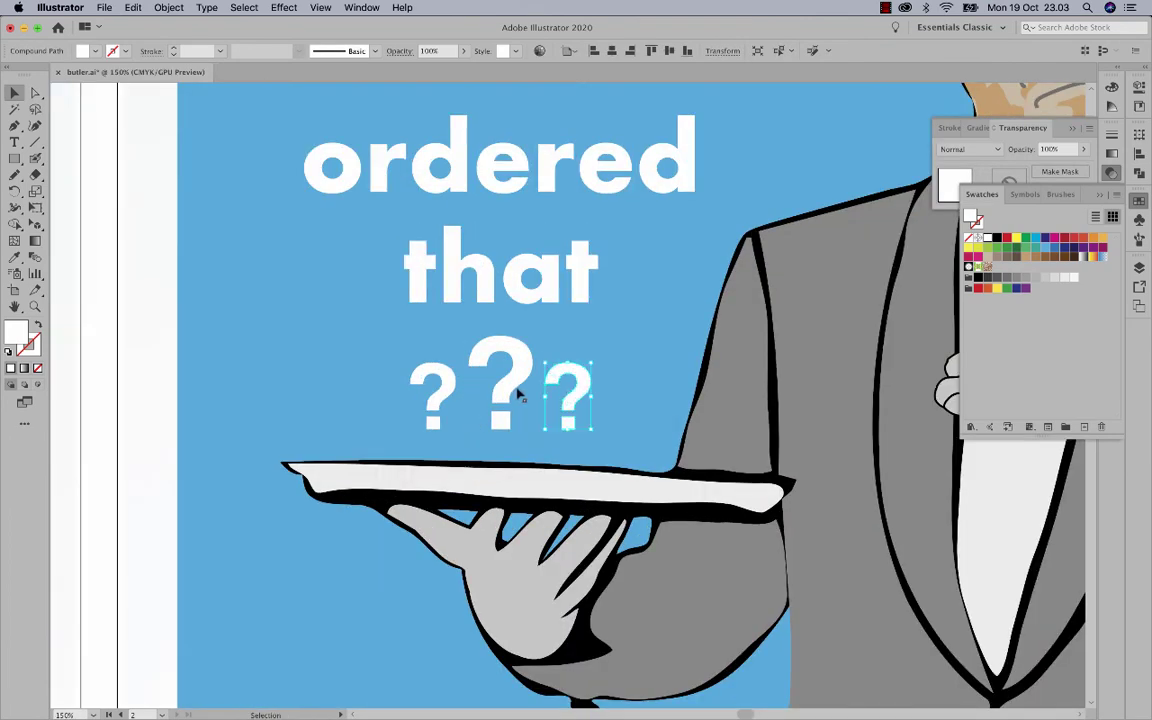
drag(597, 354, 628, 381)
click(424, 380)
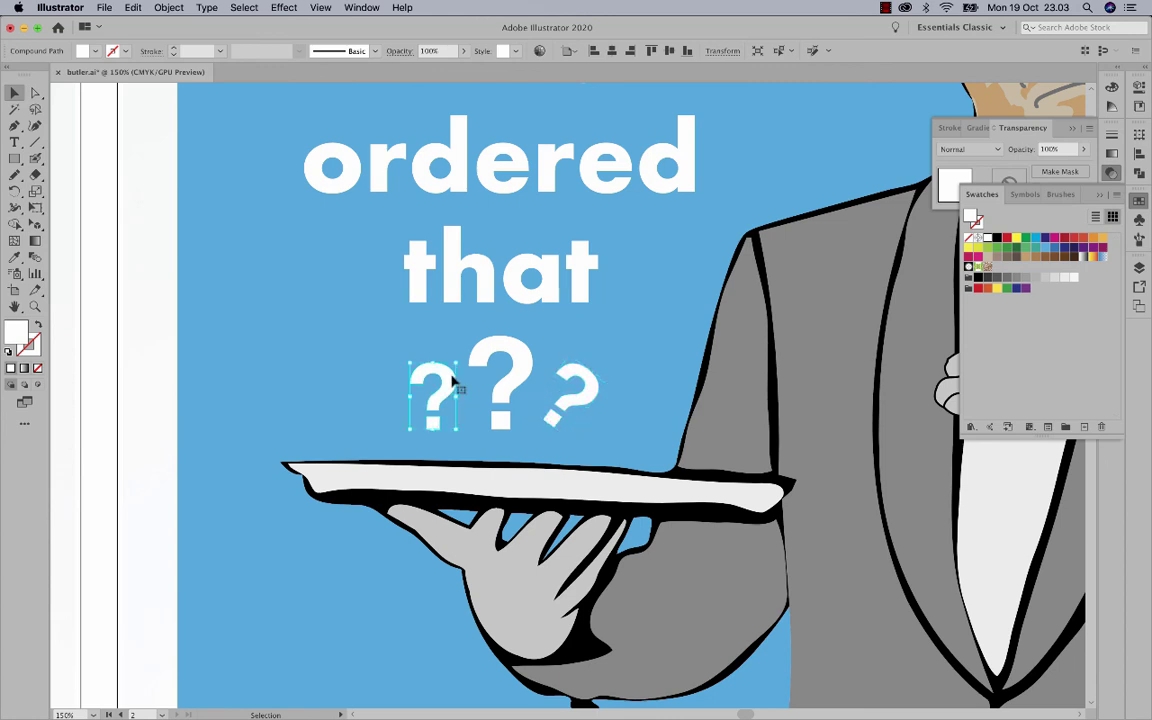
drag(401, 359, 374, 390)
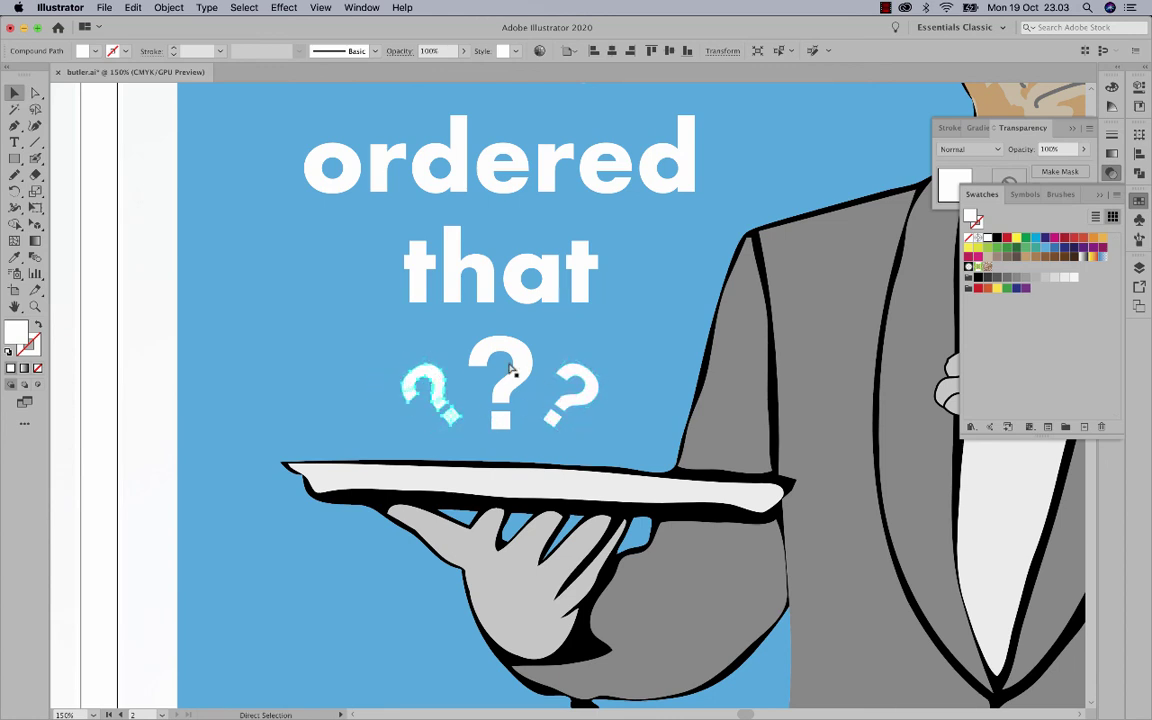
- Move the blue rectangle down and aside to clear the lettering, and group all the outlined letters and question marks
key(super+0)
click(308, 157)
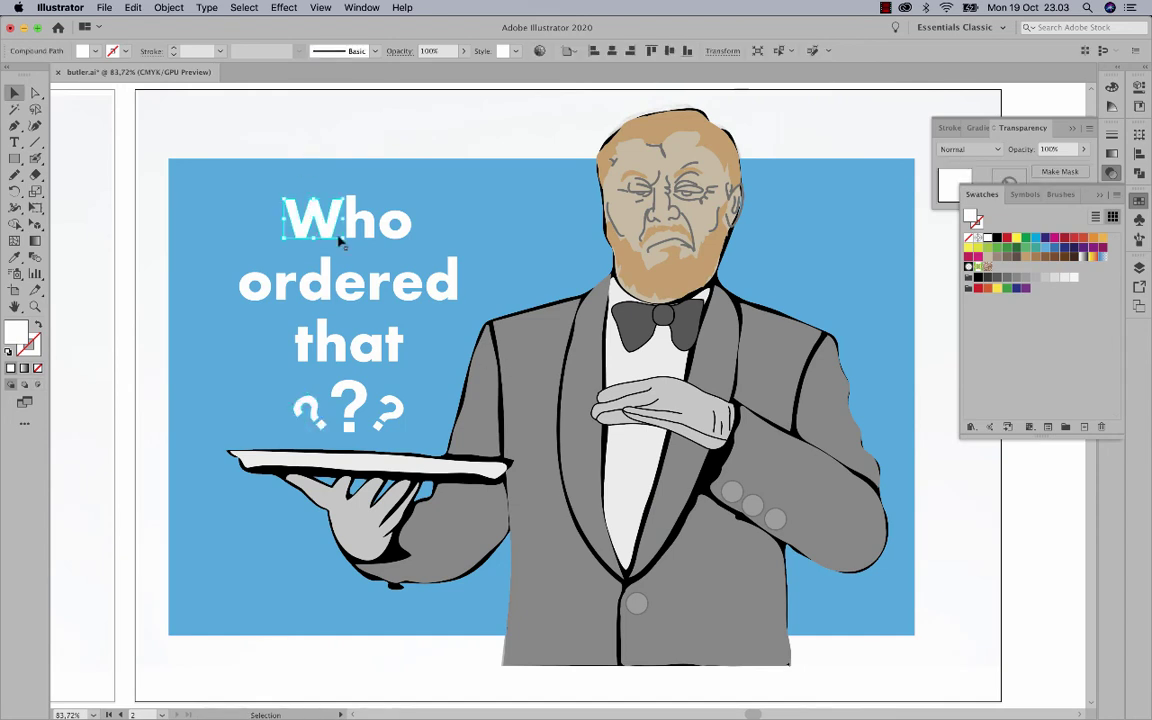
click(476, 211)
drag(476, 211, 770, 459)
drag(189, 160, 439, 434)
click(175, 7)
click(195, 73)
- Move the blue rectangle back behind the butler and the grouped lettering
click(916, 512)
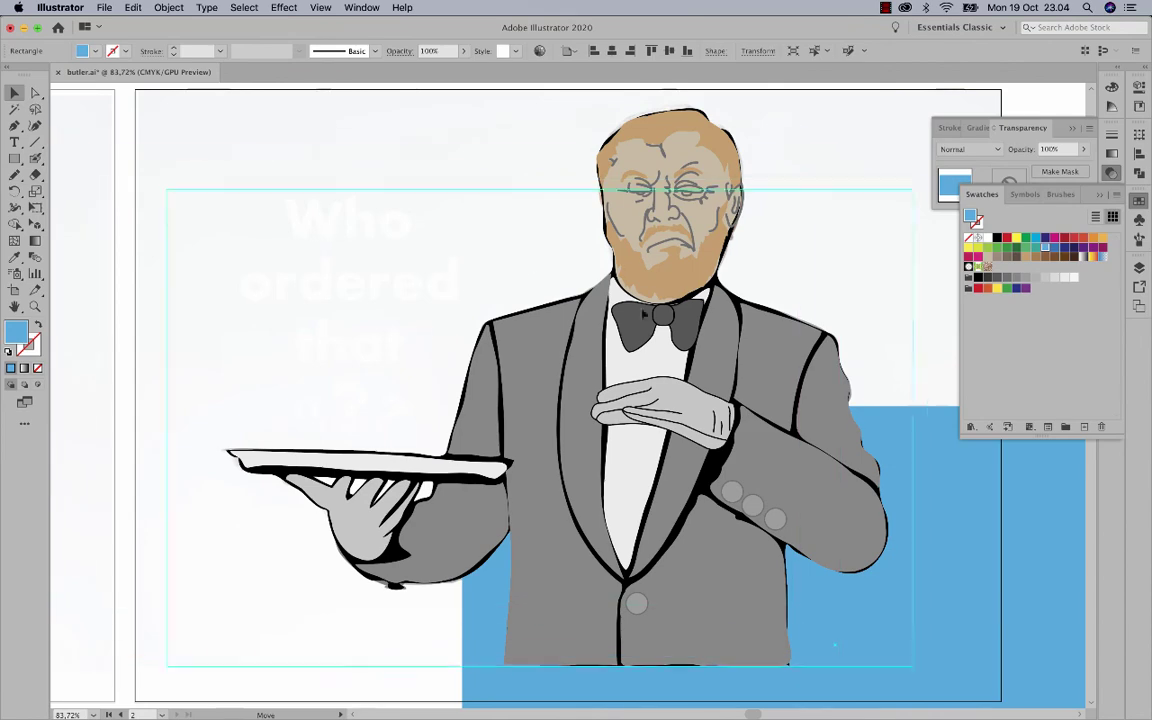